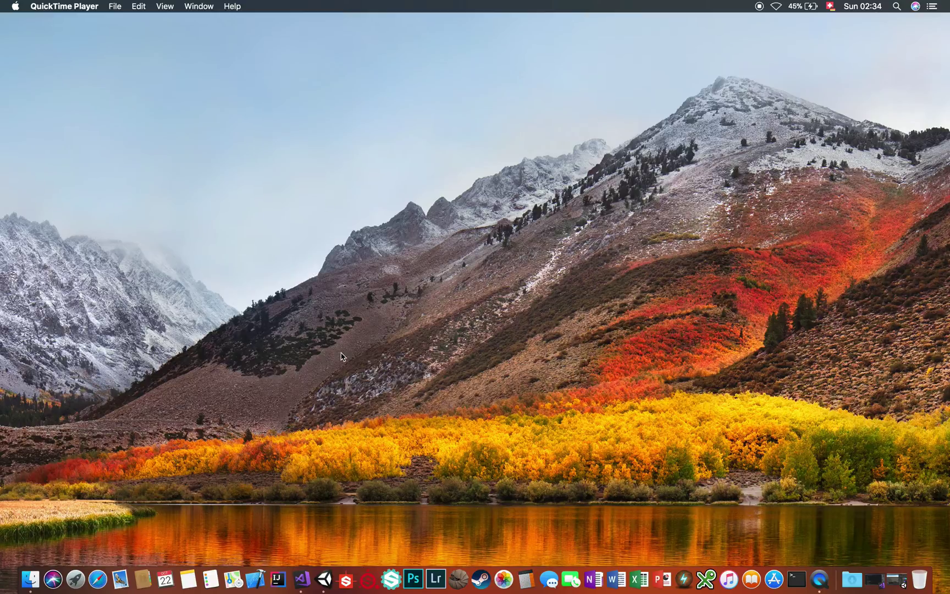
Bring Unity forward, orbit the scene and open VertPaint with Shift+Cmd+V
click(323, 580)
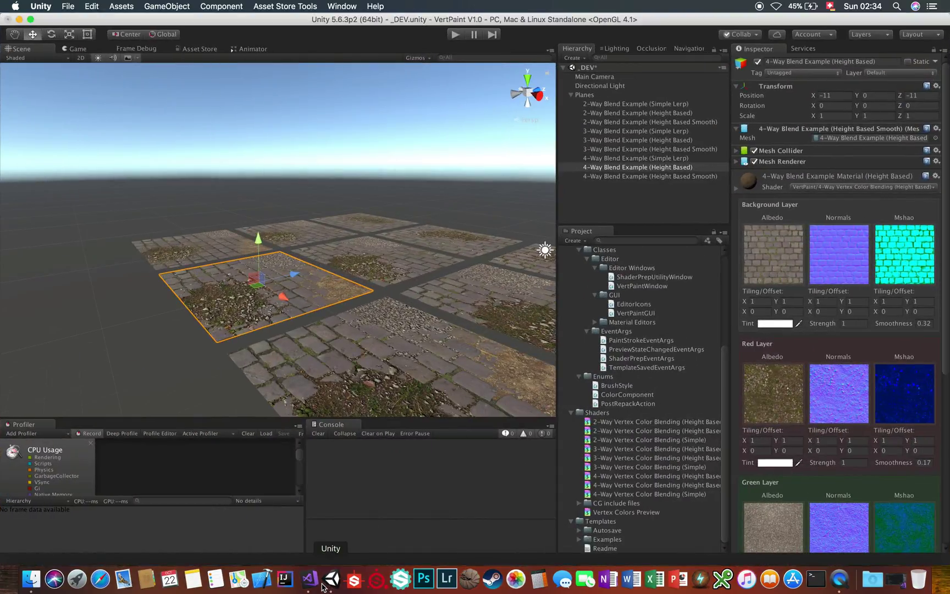
alt+drag(406, 364, 377, 348)
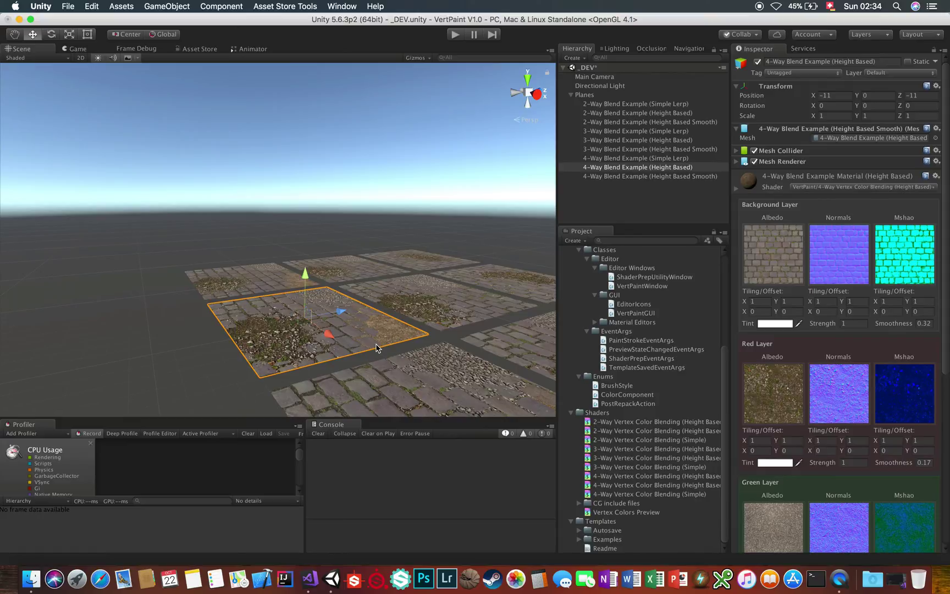
key(super+shift+v)
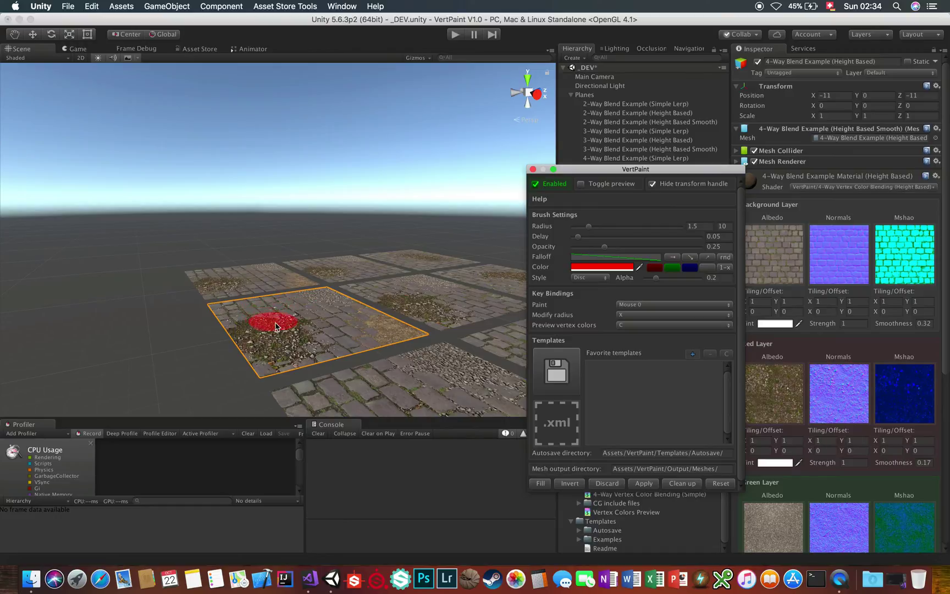
Paint red and blue vertex colour onto the plane, toggling the raw colour preview with C
click(332, 324)
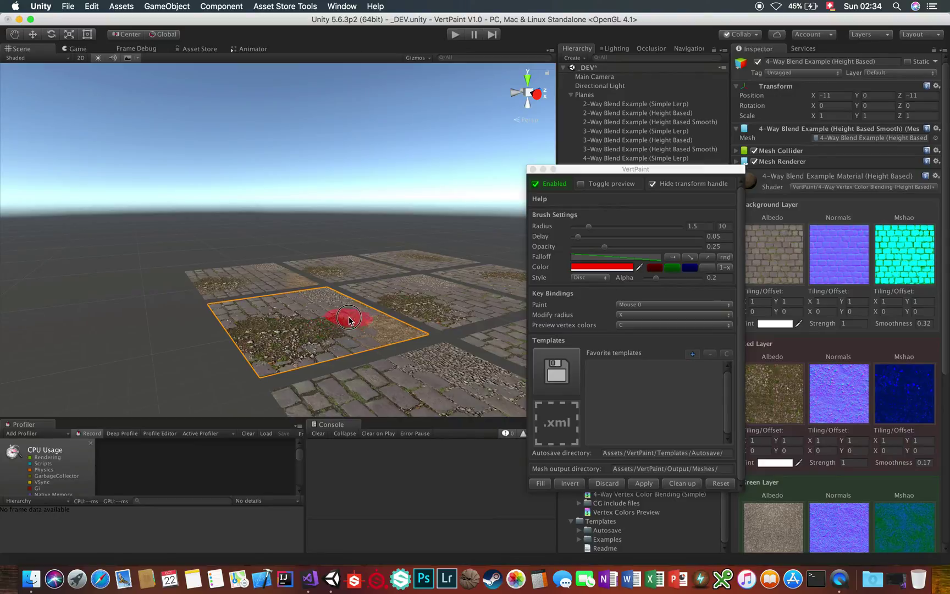
click(690, 268)
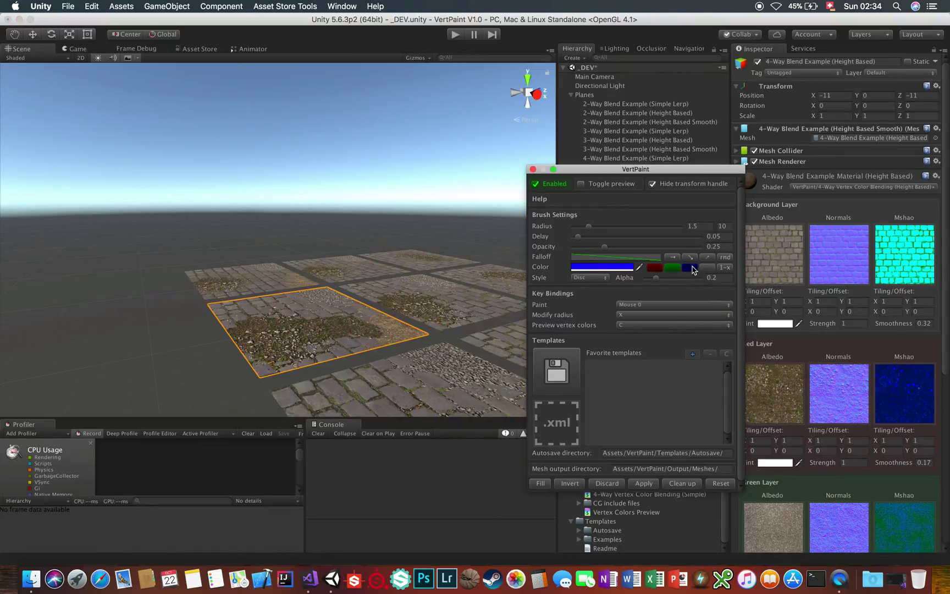
click(392, 335)
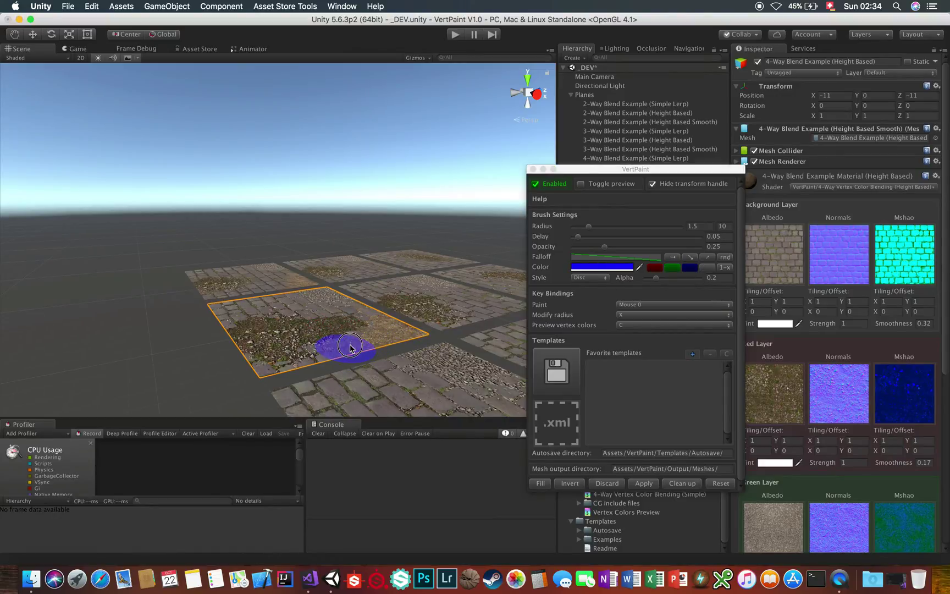
key(c)
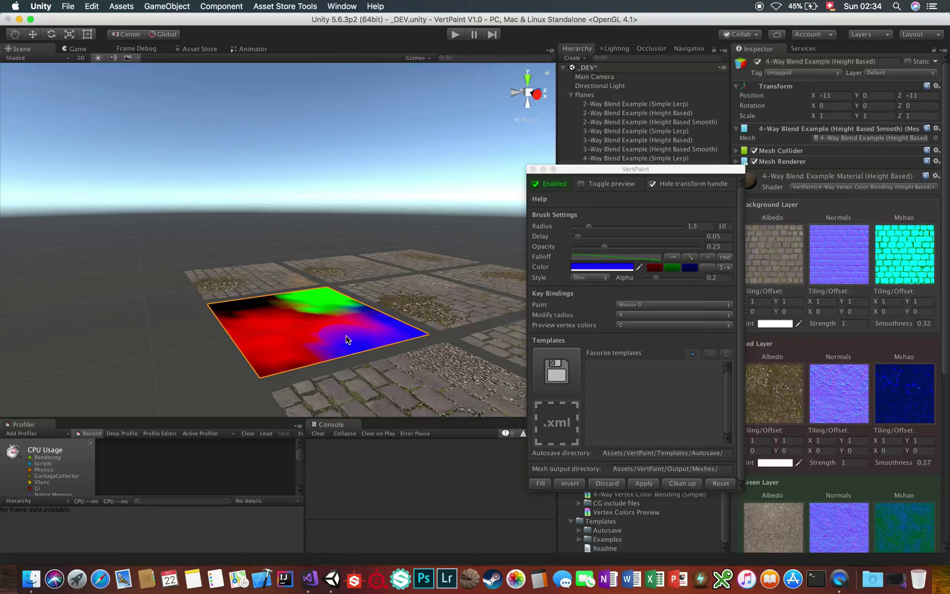
drag(346, 339, 307, 336)
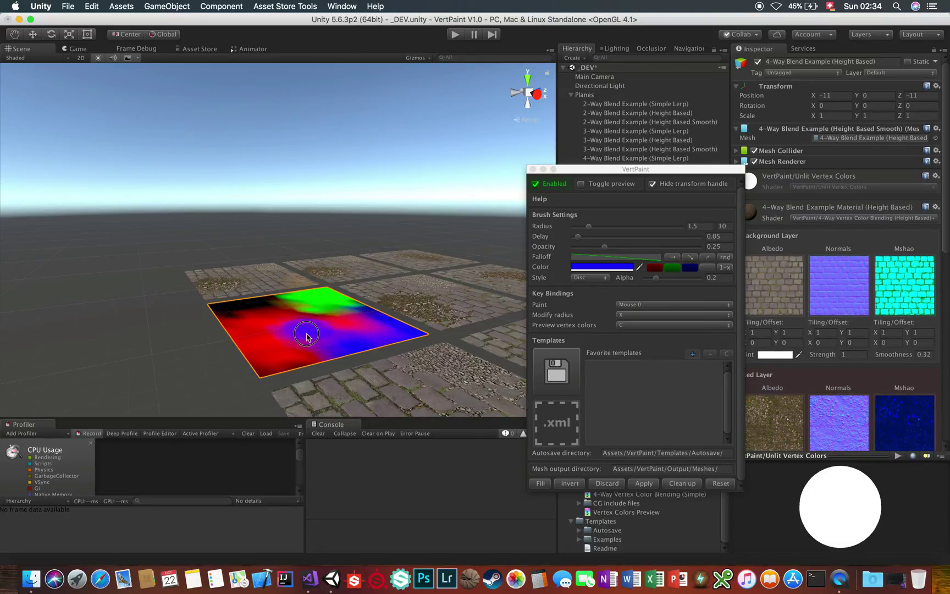
key(c)
Reset the brush back to red and paint a red stroke onto the plane
drag(655, 172, 283, 245)
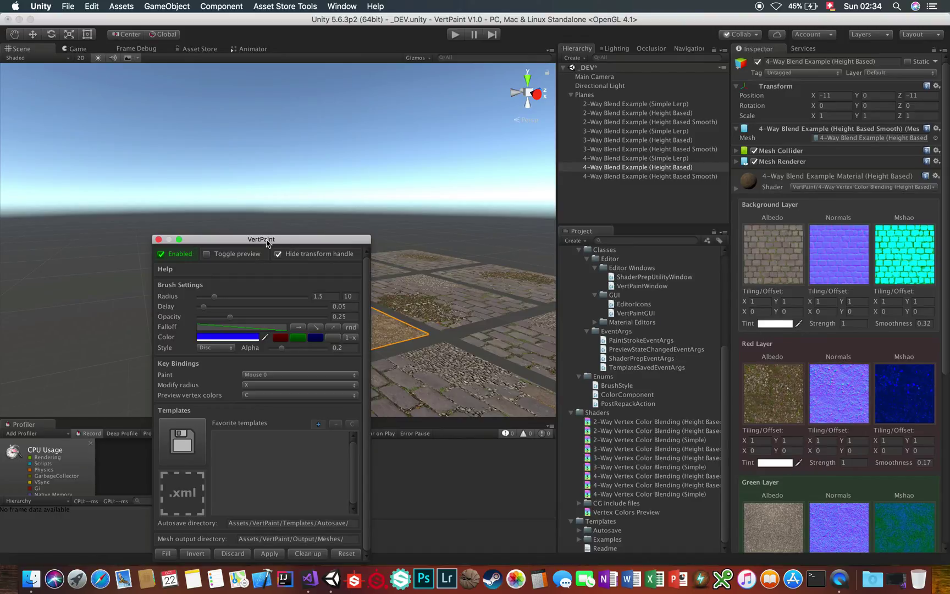
mouse_move(268, 243)
mouse_down()
mouse_move(617, 180)
mouse_move(674, 179)
mouse_up()
click(753, 491)
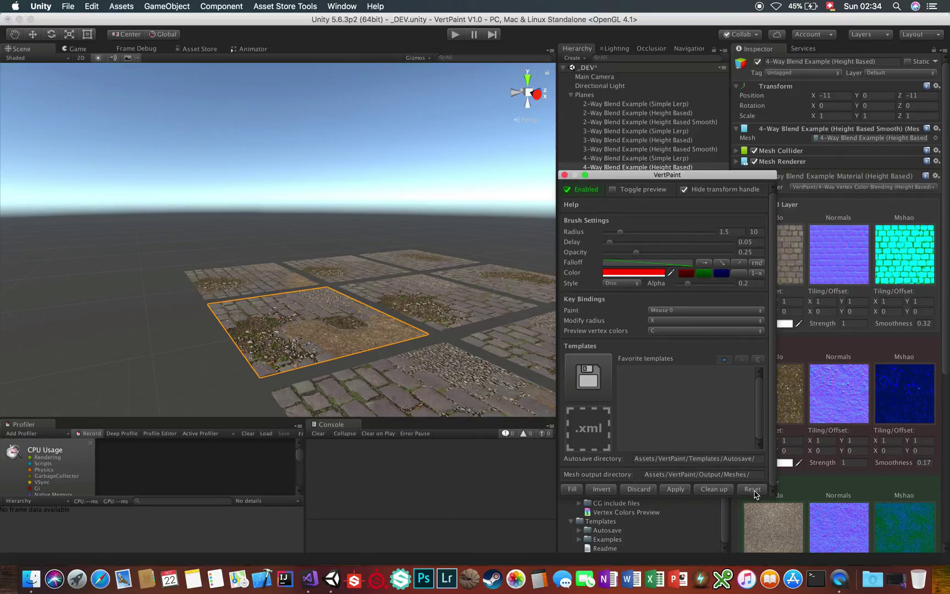
drag(314, 339, 301, 332)
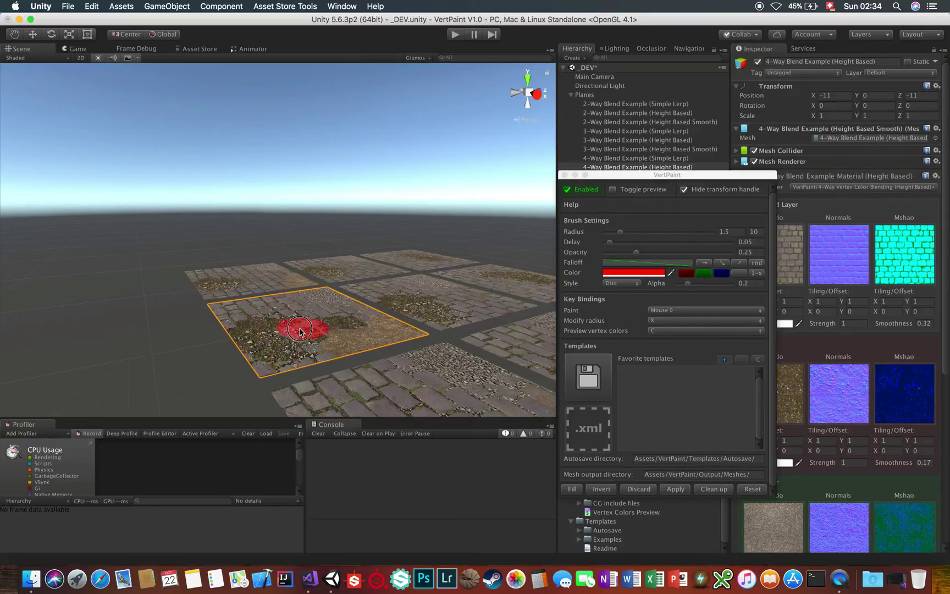
Close VertPaint and scroll the Inspector through the plane's material blend layers and back
click(564, 175)
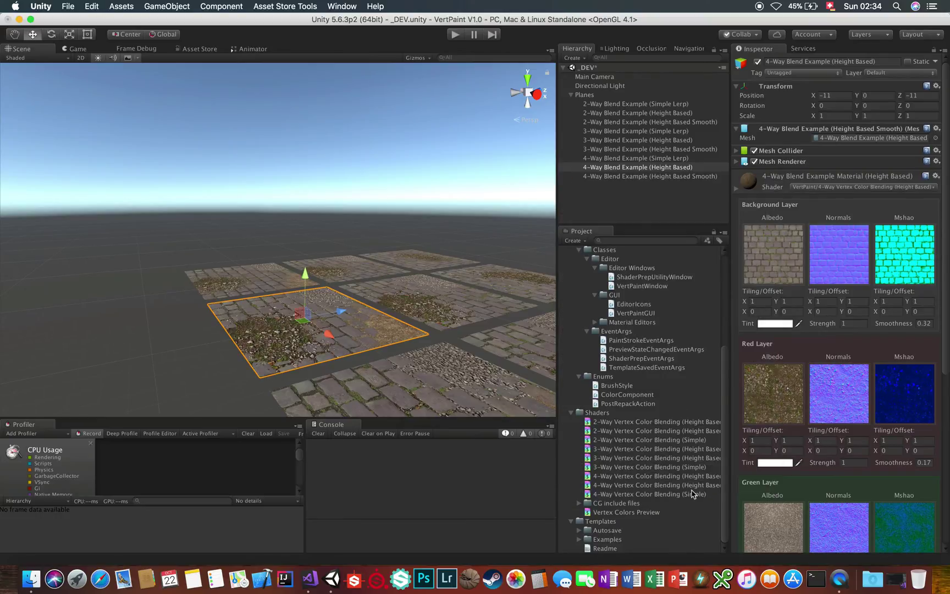
scroll(808, 442, down, 5)
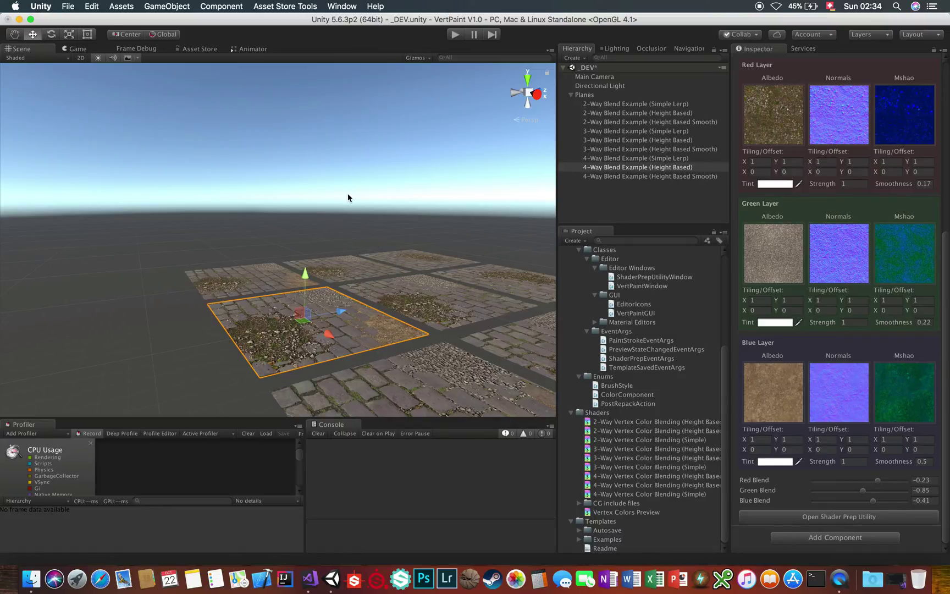
scroll(773, 339, up, 5)
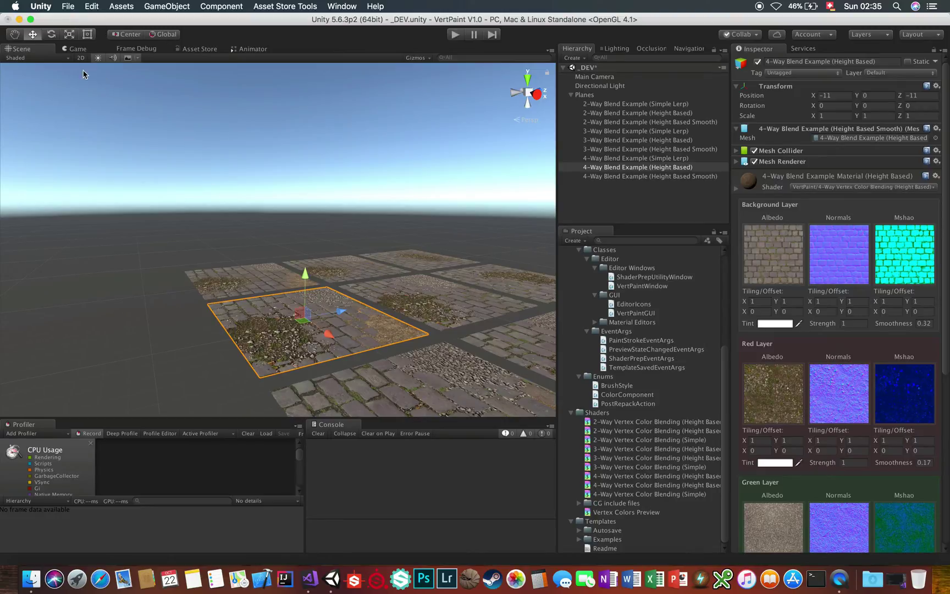
click(91, 6)
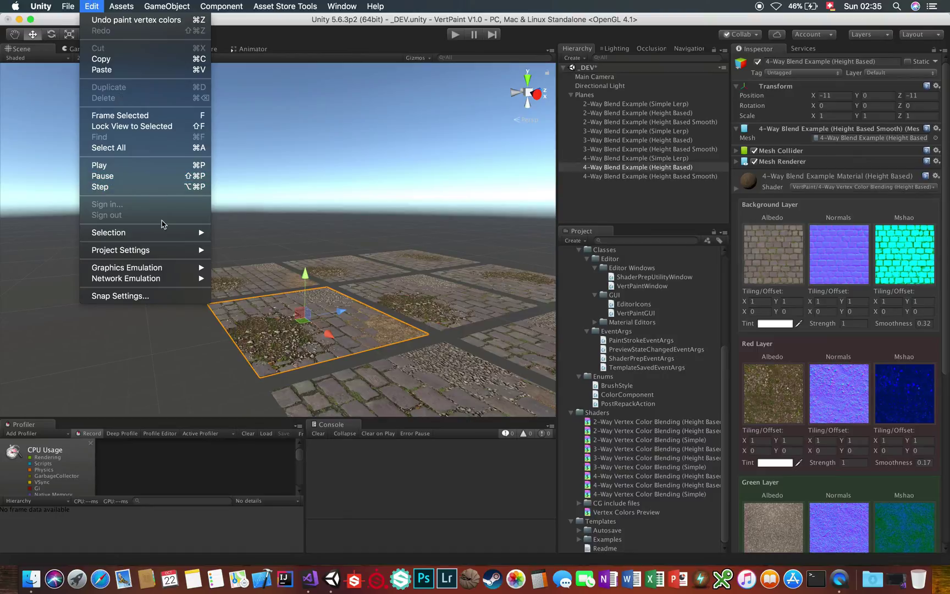
mouse_move(179, 256)
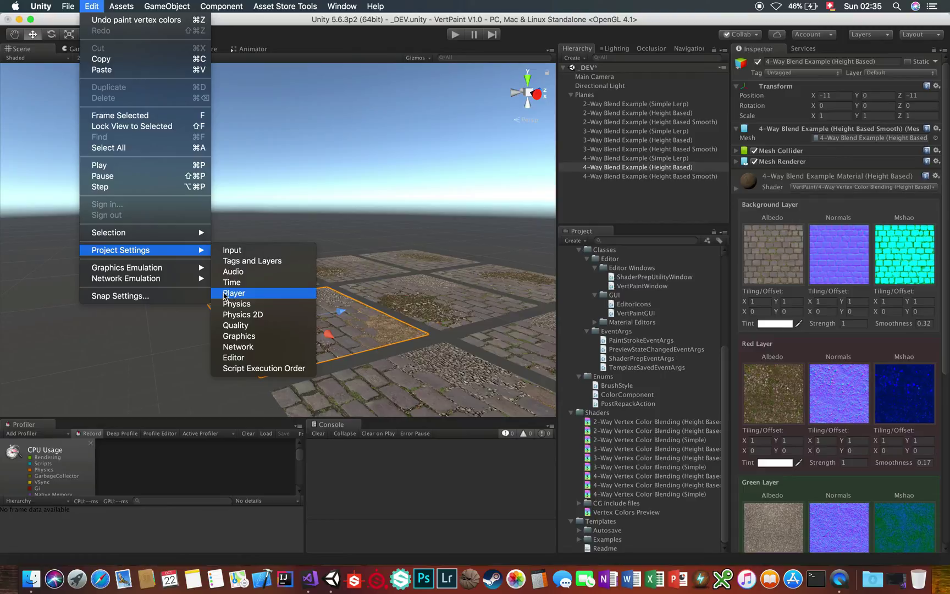
click(235, 295)
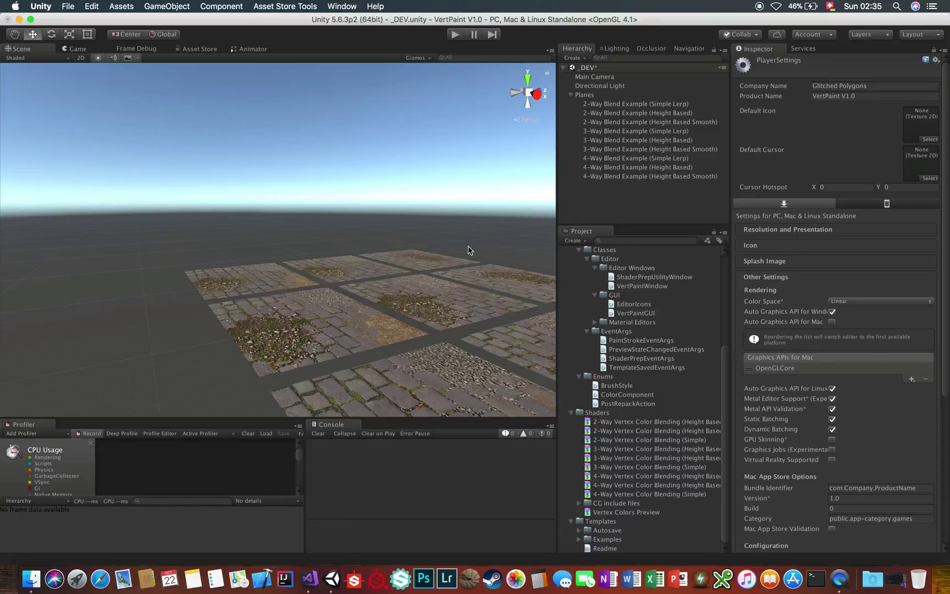
click(359, 228)
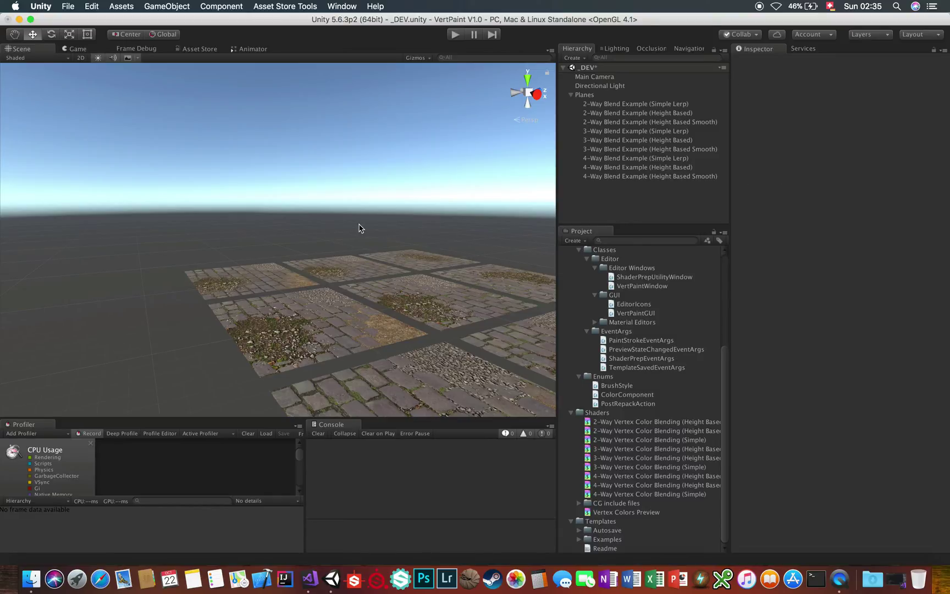
click(292, 326)
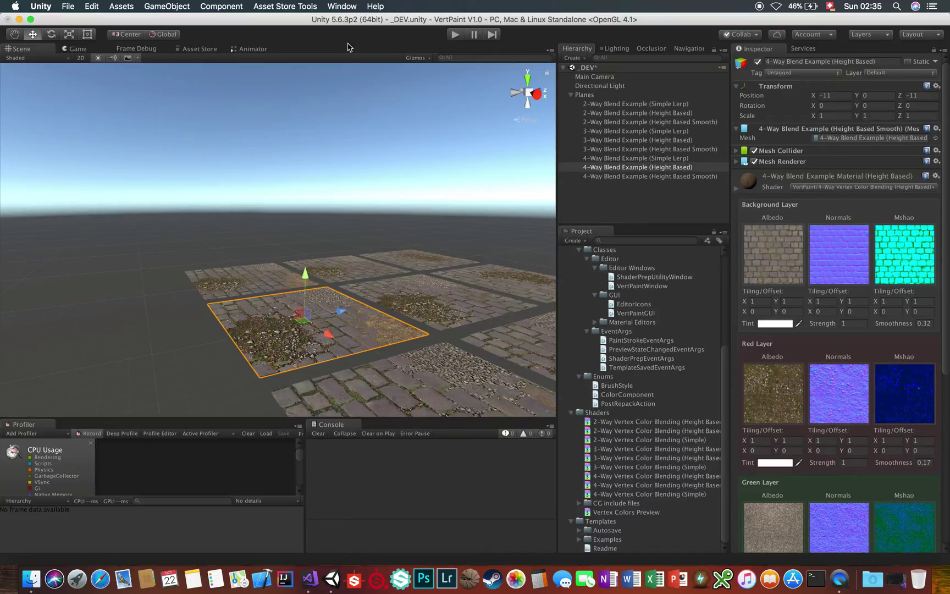
Open VertPaint from the Window menu, reposition it over the scene, then close it
click(342, 6)
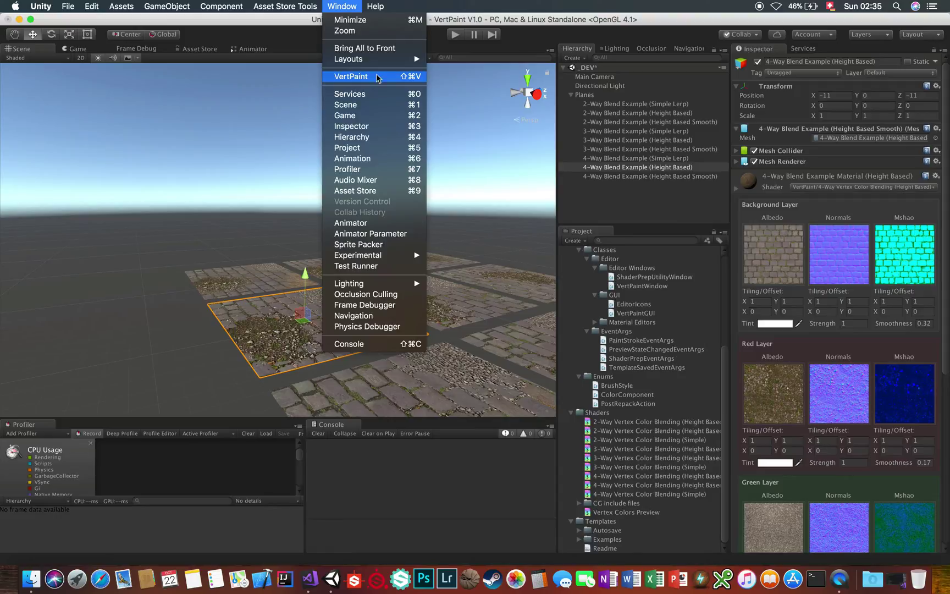
click(345, 77)
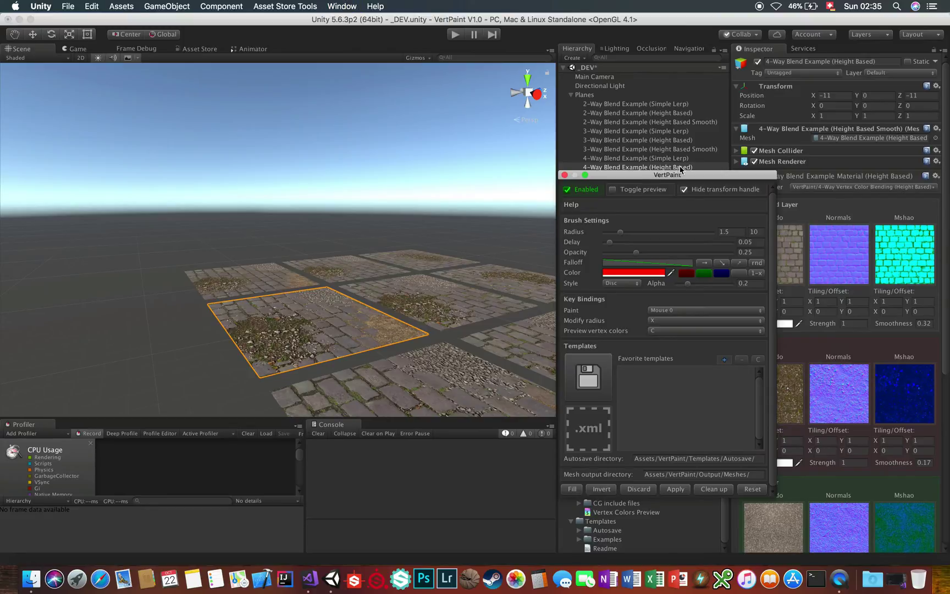
drag(677, 175, 600, 162)
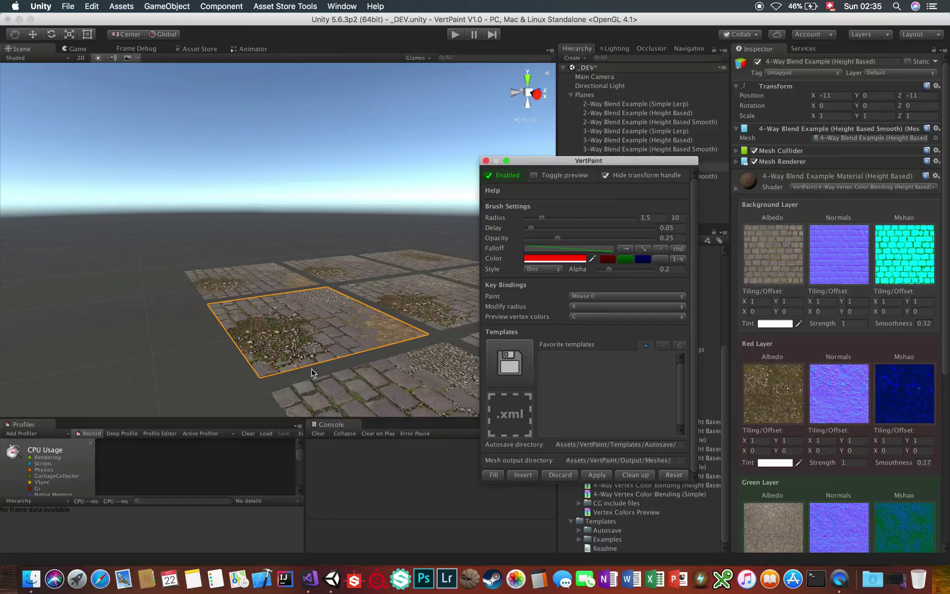
click(487, 161)
Deselect the plane and reopen VertPaint so it shows the no-mesh-selected warning
click(366, 149)
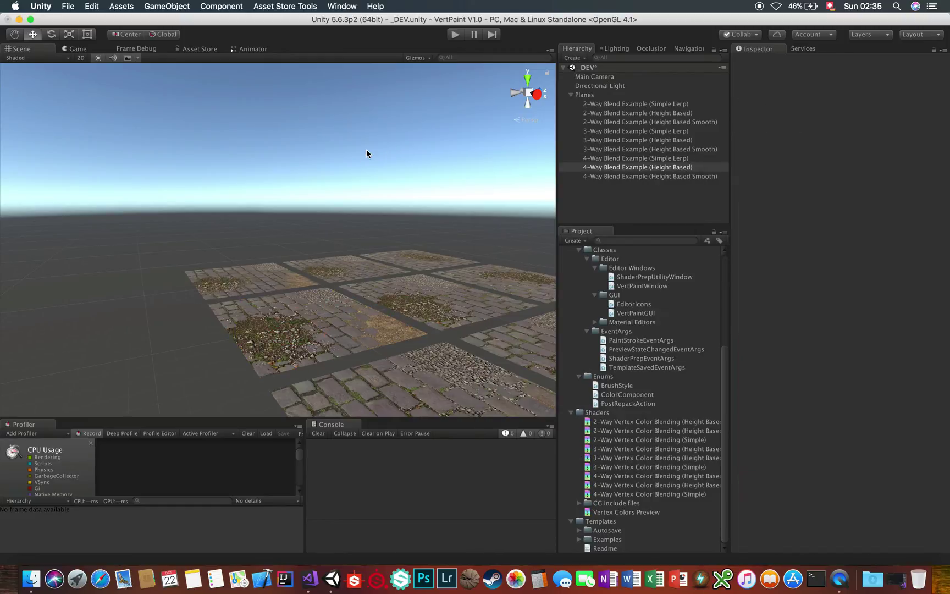
click(343, 6)
click(354, 76)
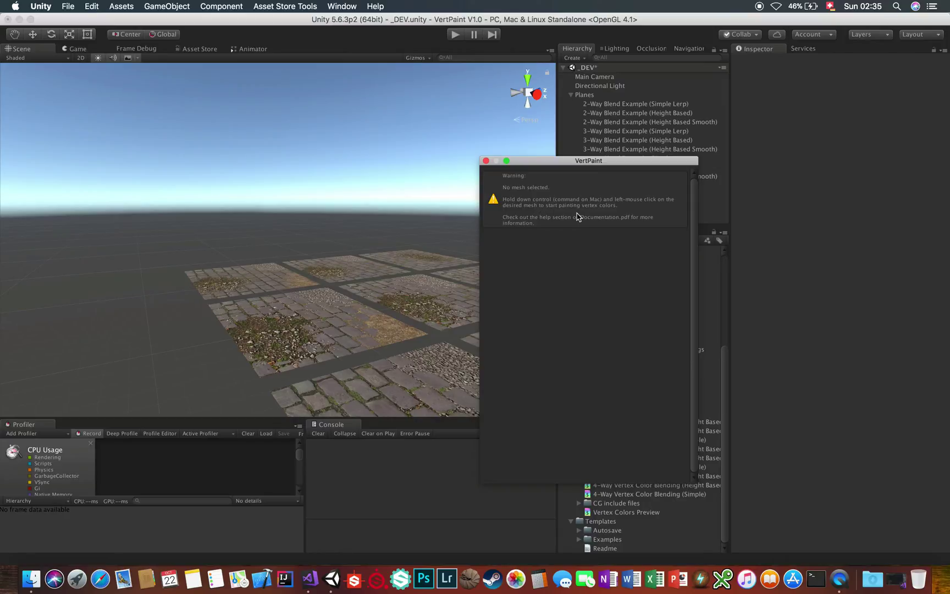
click(306, 331)
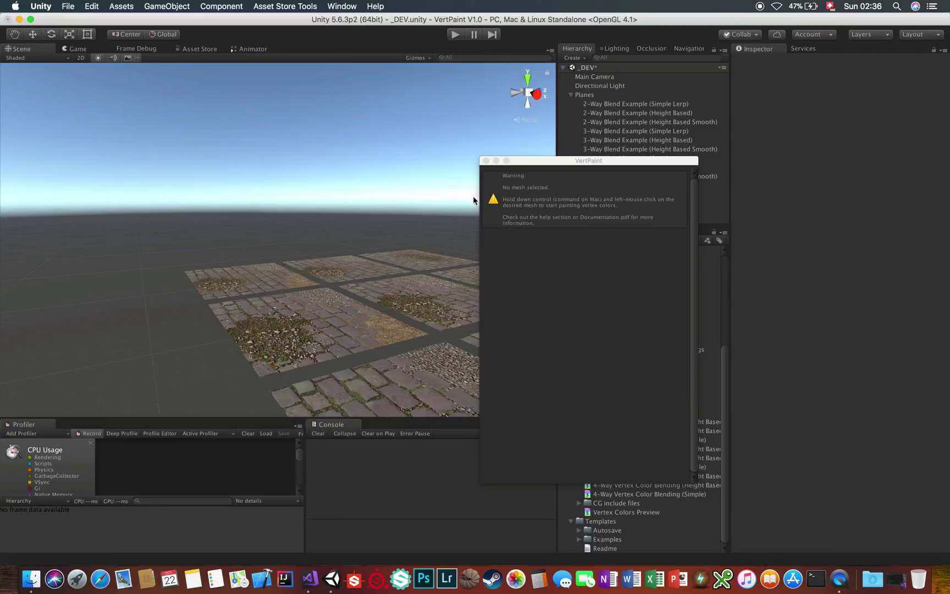
Select among the example planes and paint red onto the 4-Way Blend (Height Based) plane
click(308, 324)
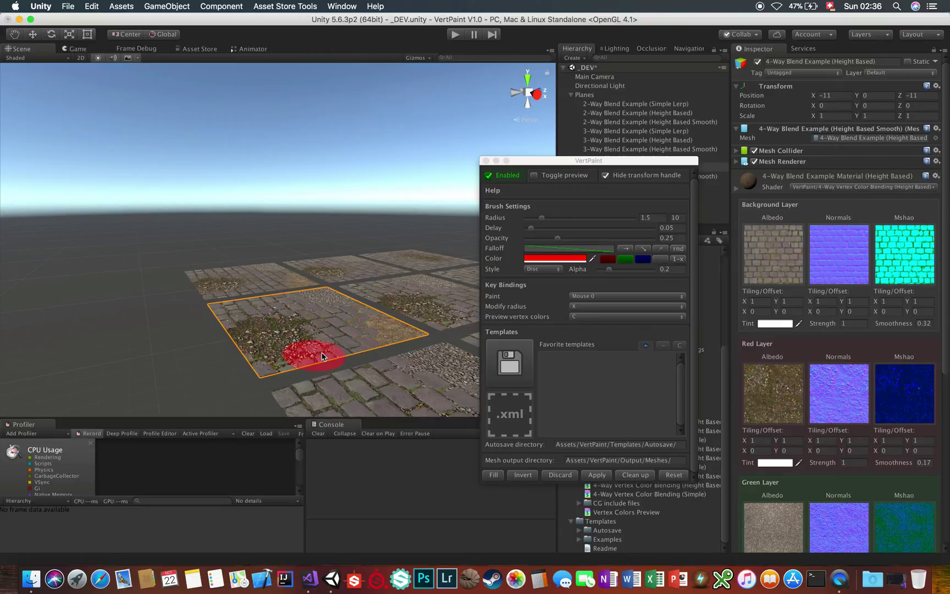
alt+drag(324, 317, 330, 328)
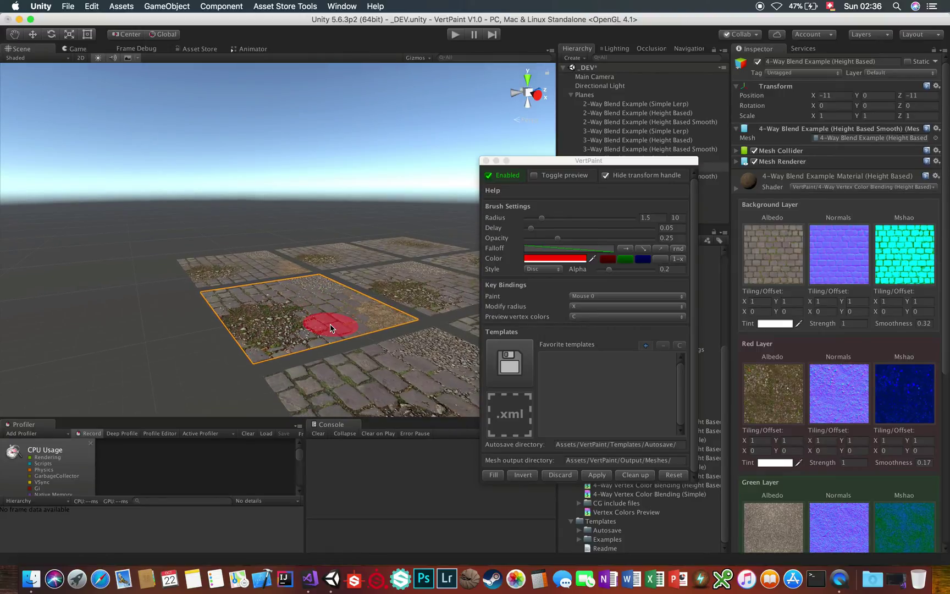
click(378, 373)
click(414, 286)
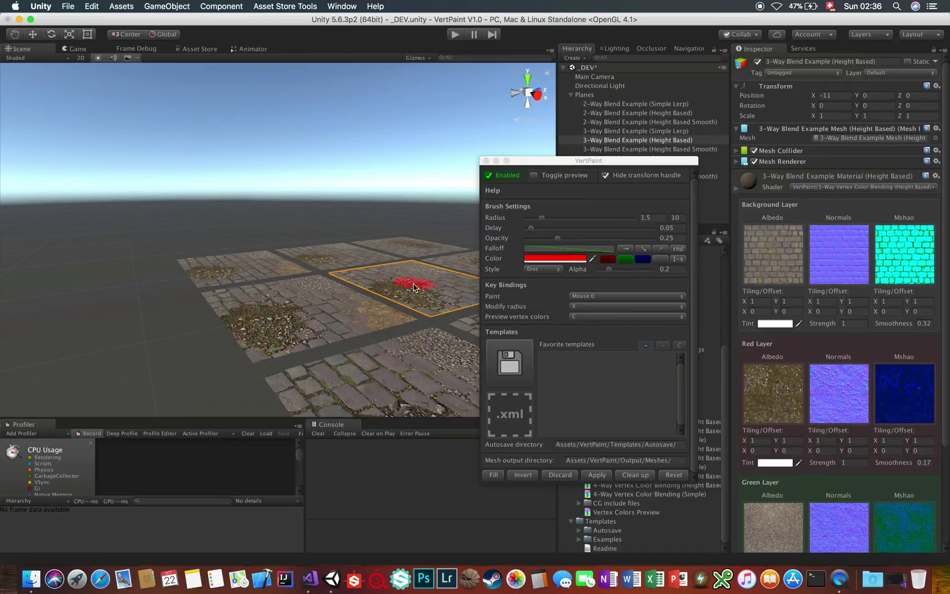
click(331, 318)
mouse_move(332, 318)
mouse_down()
mouse_move(319, 316)
mouse_move(345, 317)
mouse_up()
Reselect the red-painted plane, view it from above, and nudge VertPaint to the right
click(393, 360)
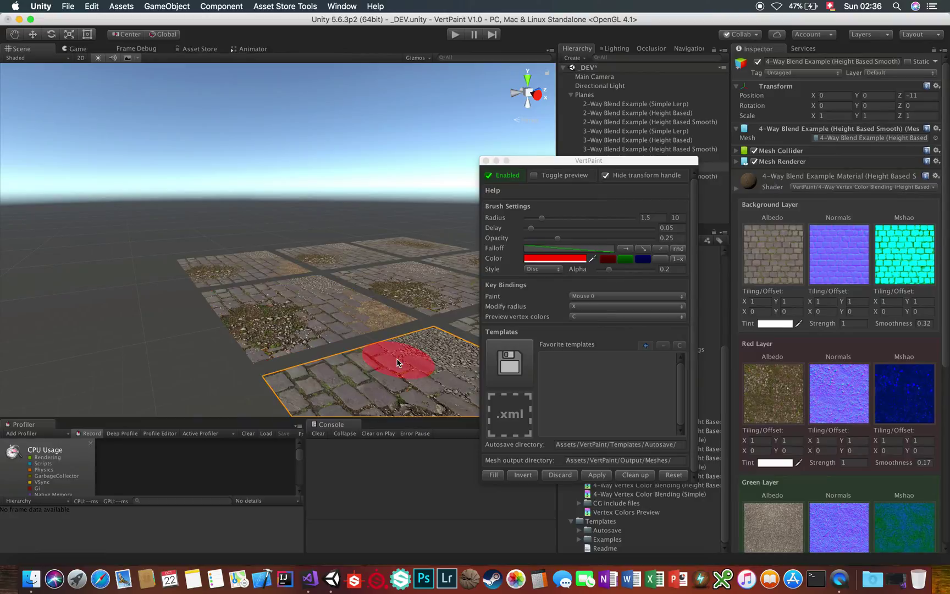
click(330, 315)
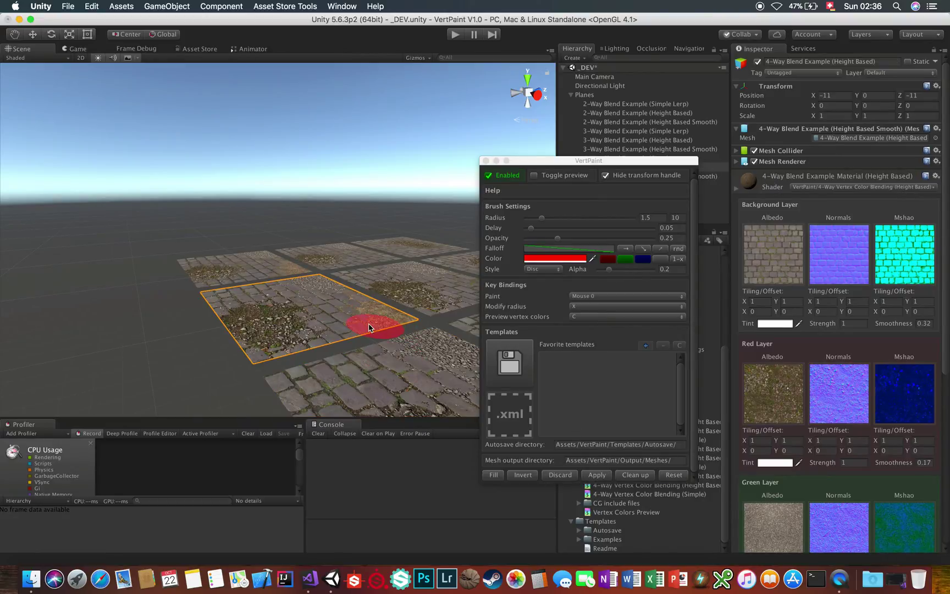
alt+drag(279, 297, 290, 311)
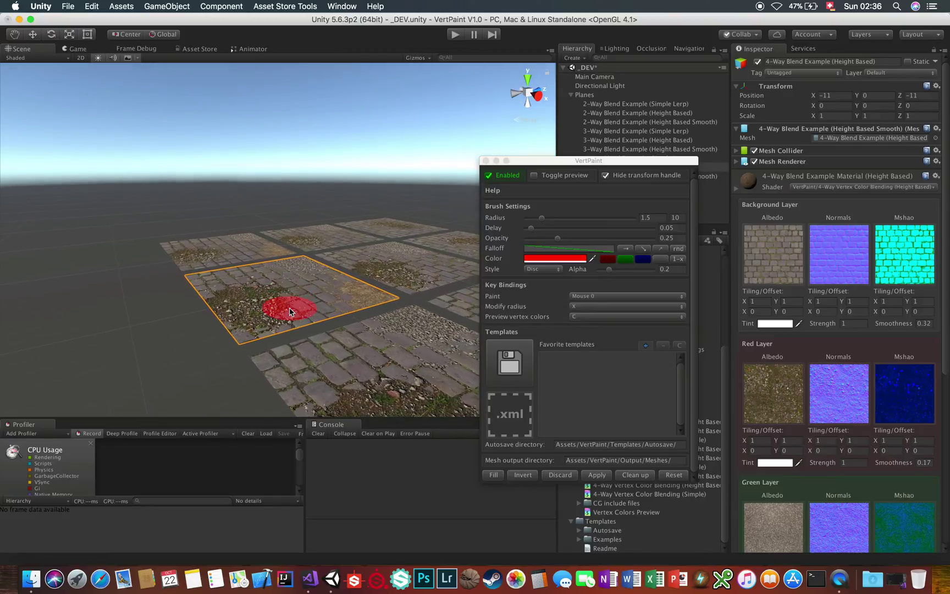
drag(593, 161, 613, 158)
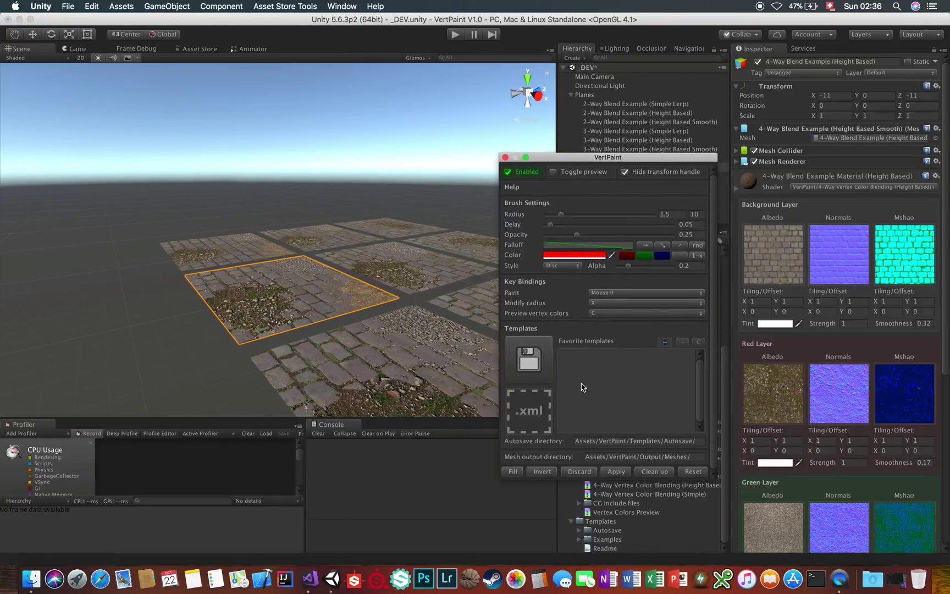
click(527, 203)
click(532, 219)
click(532, 235)
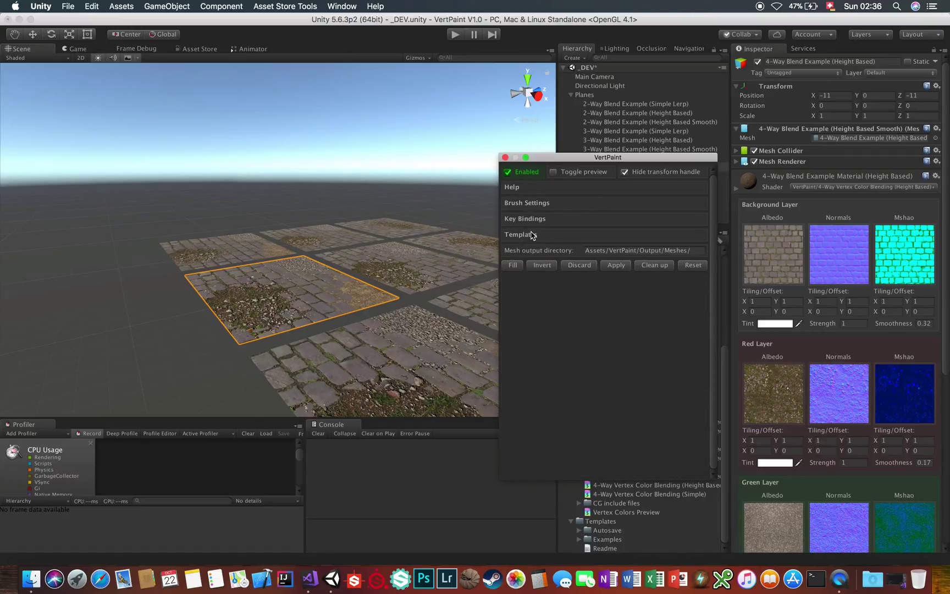
click(532, 234)
click(536, 219)
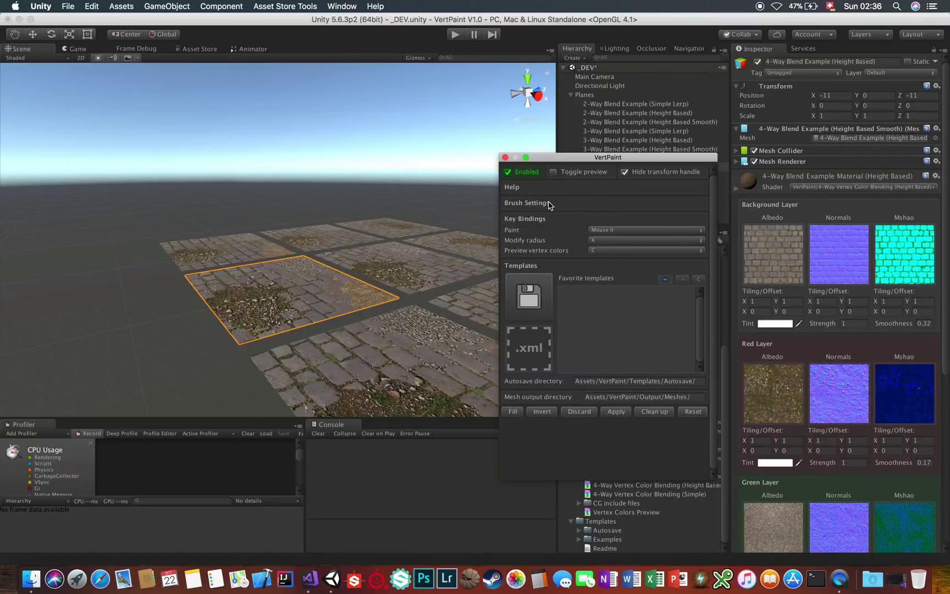
click(547, 205)
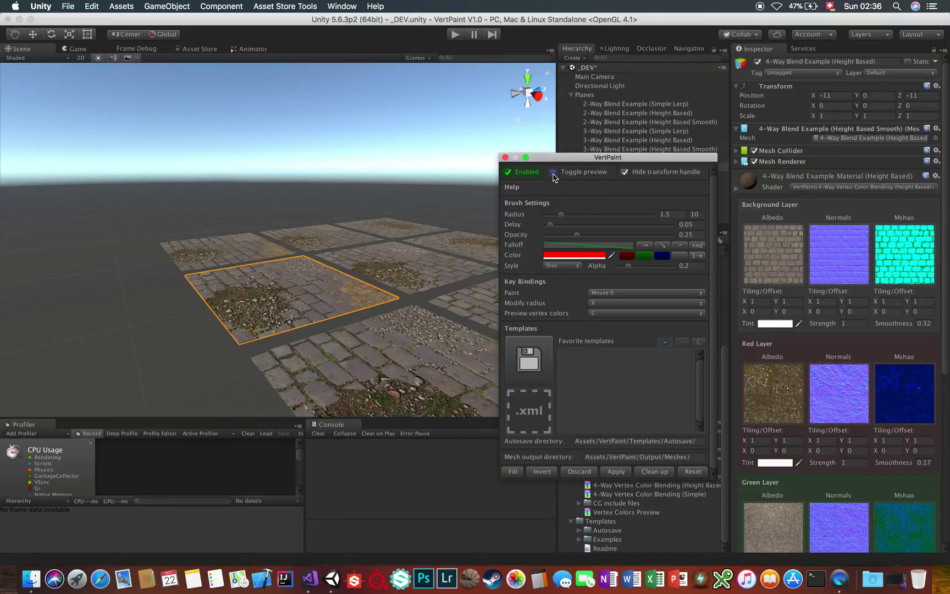
click(625, 172)
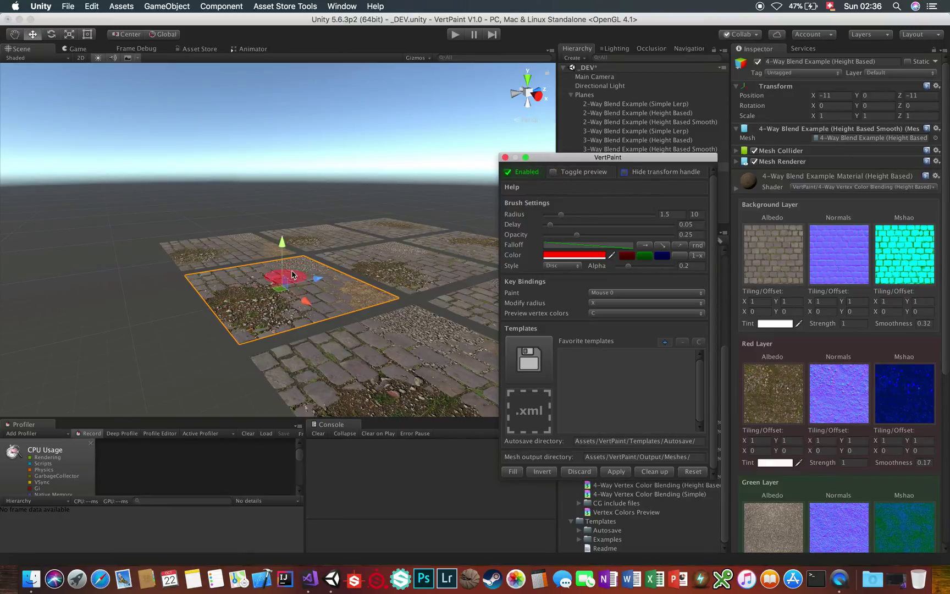
click(624, 173)
click(625, 173)
click(625, 173)
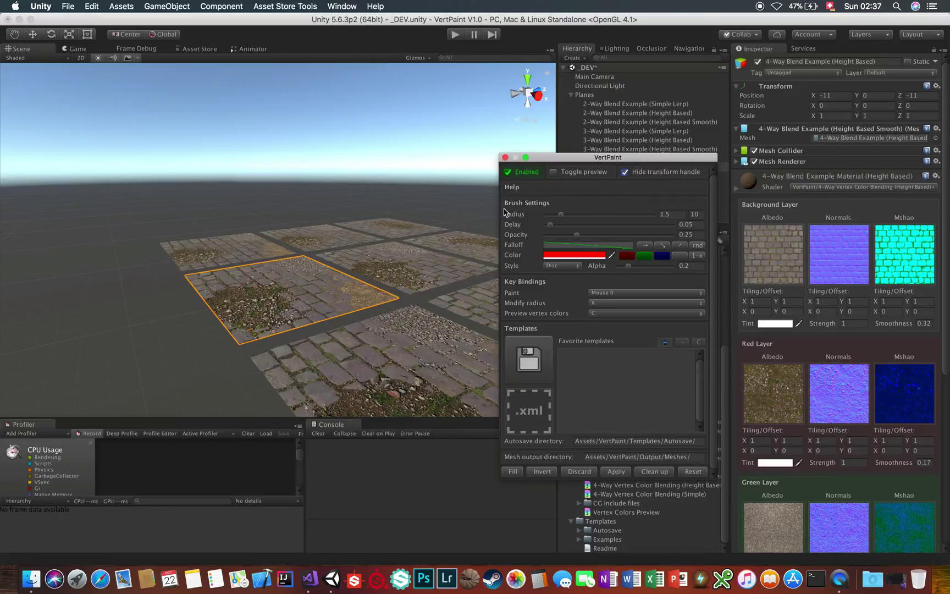
Expand and collapse the VertPaint help, then move the window off the scene to the right
click(513, 188)
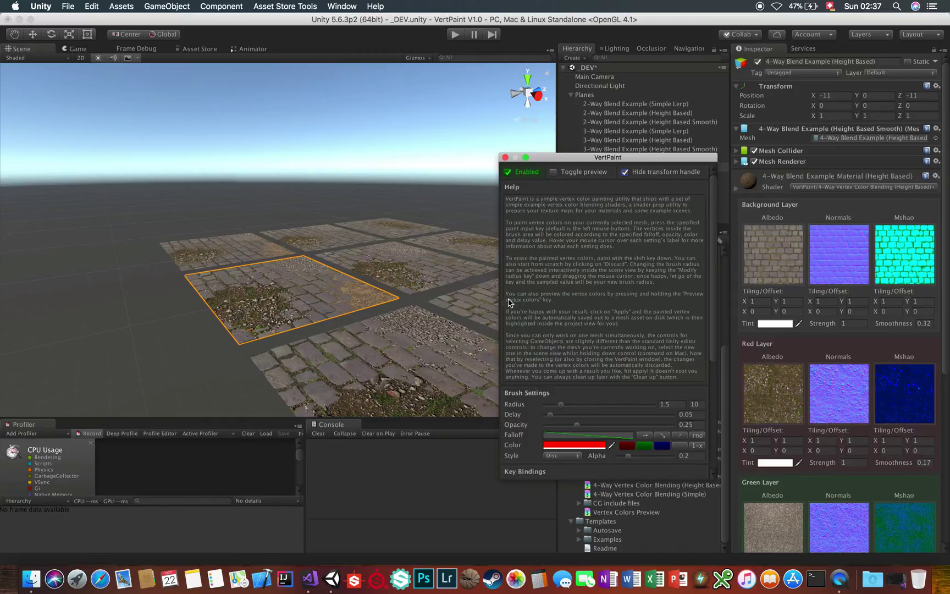
click(514, 187)
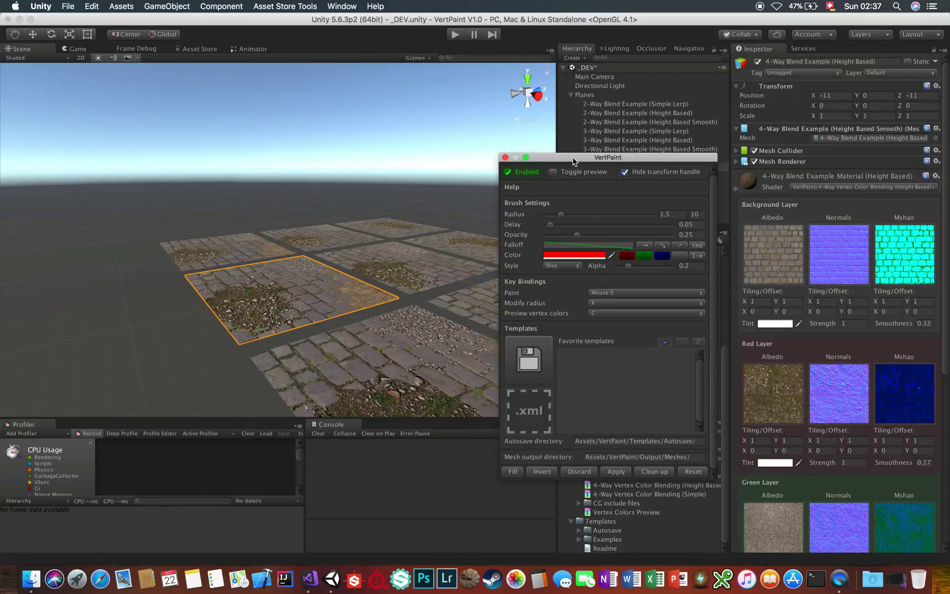
drag(601, 160, 400, 168)
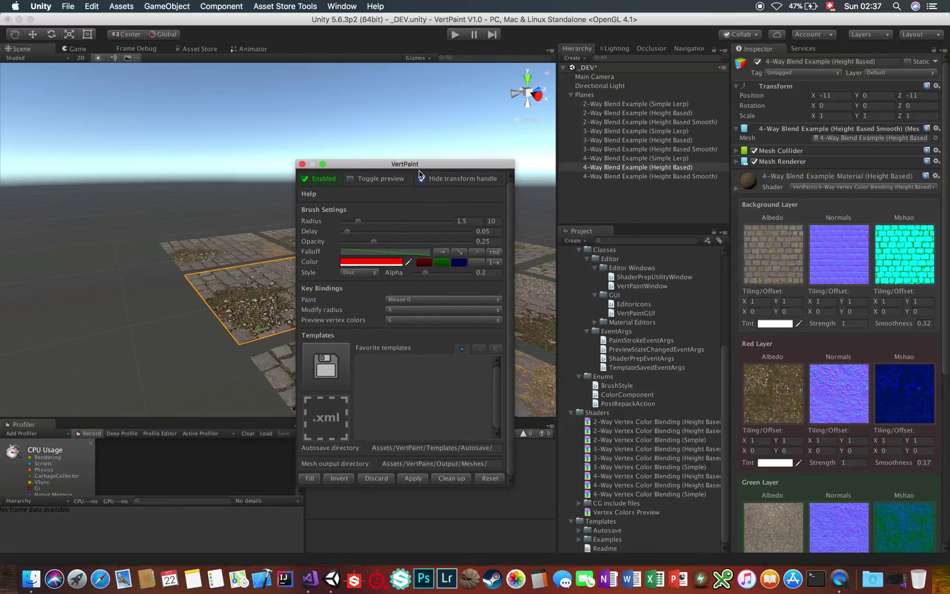
scroll(655, 369, up, 5)
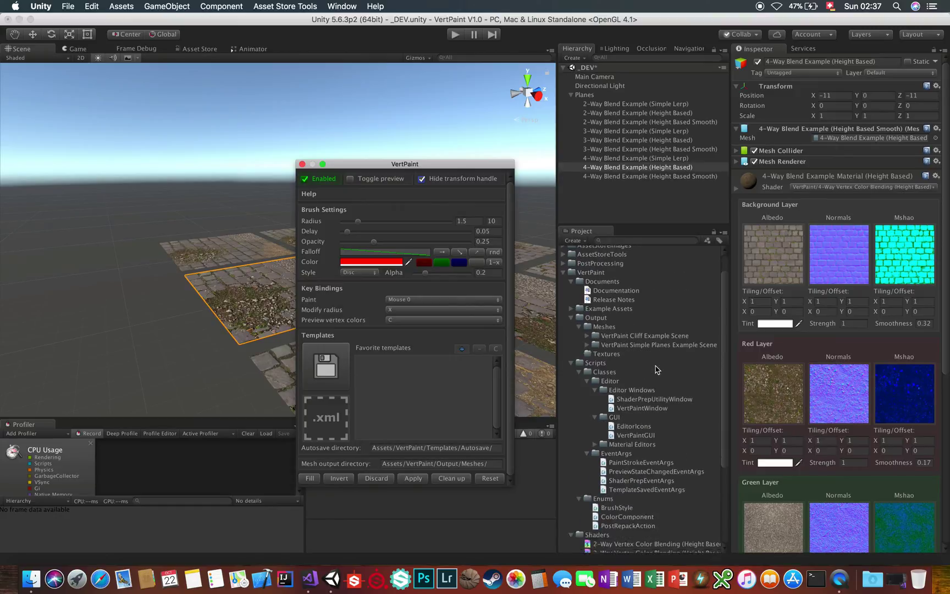
scroll(655, 370, up, 2)
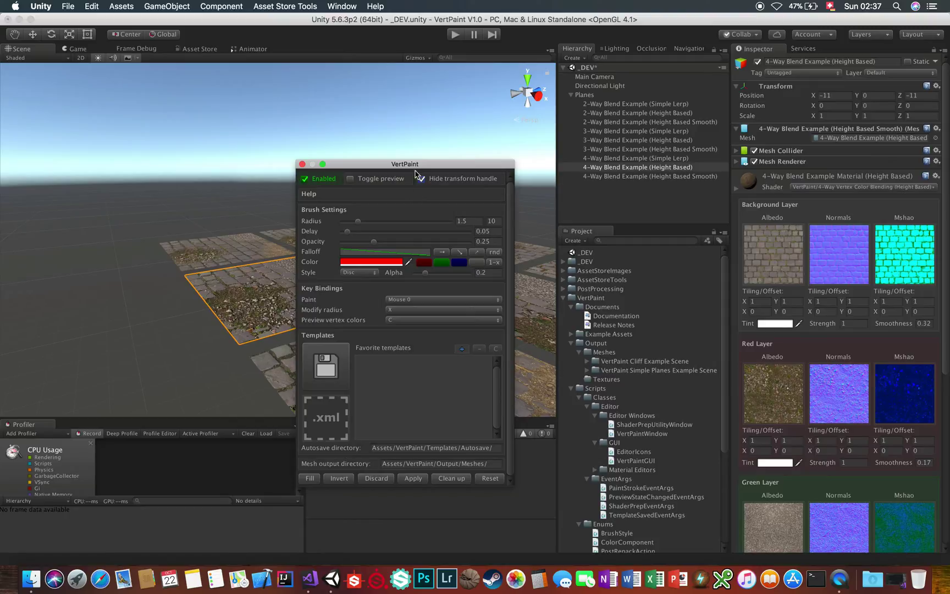
drag(409, 164, 658, 125)
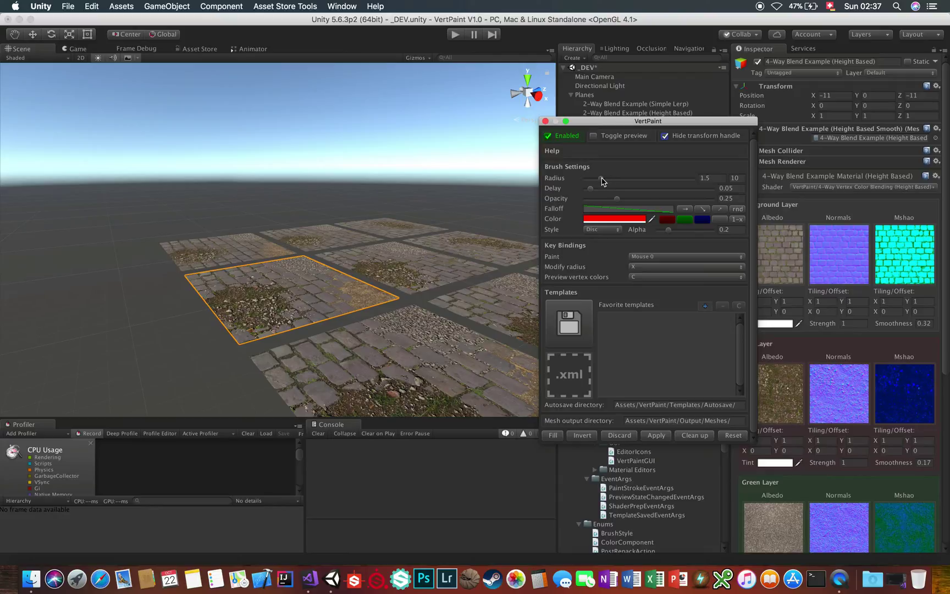
Lower the radius to 2.9, raise the maximum brush radius to 20, and set radius 20
alt+drag(339, 271, 310, 288)
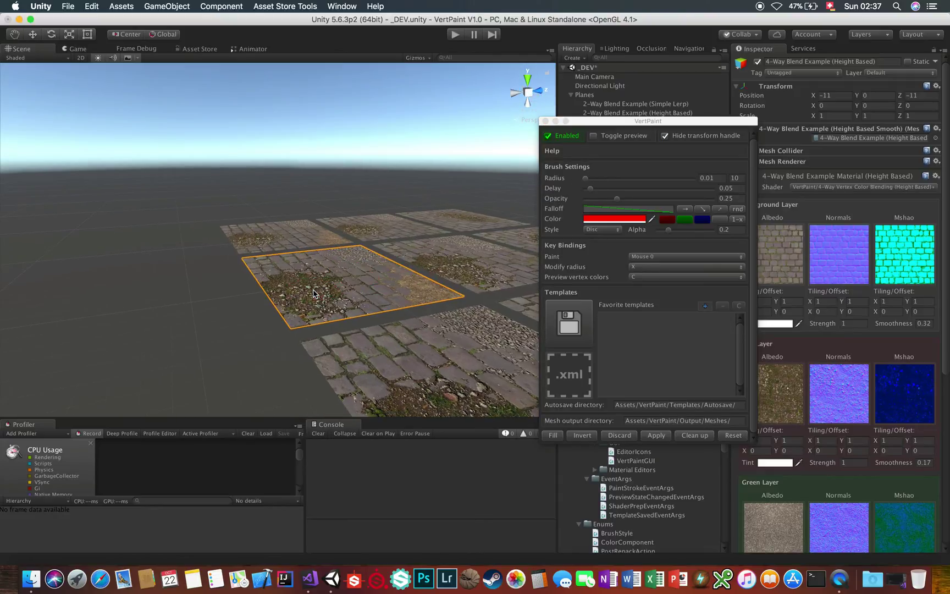
key(x)
key(x)
key(x)
key(x)
drag(621, 178, 616, 179)
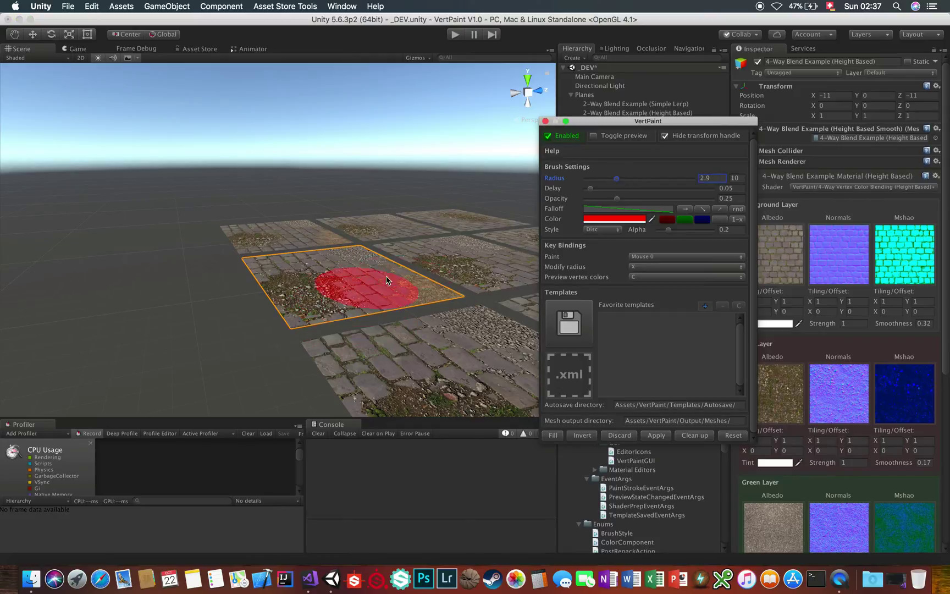
click(736, 178)
drag(648, 178, 699, 187)
click(735, 178)
Set max radius back to 10, radius 3.82, and test delays 0.213, 0.085 and 0.155 with a red stroke
text(10)
mouse_move(626, 179)
mouse_down()
mouse_move(681, 179)
mouse_move(626, 179)
mouse_move(611, 190)
mouse_up()
click(593, 191)
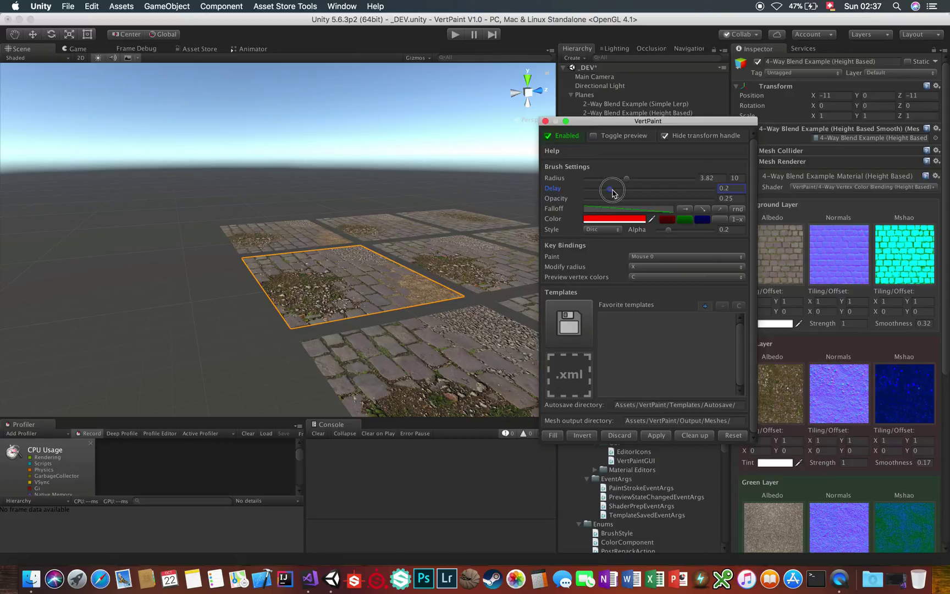
mouse_move(396, 278)
mouse_down()
mouse_move(368, 286)
mouse_move(348, 271)
mouse_move(387, 253)
mouse_move(331, 281)
mouse_up()
click(595, 188)
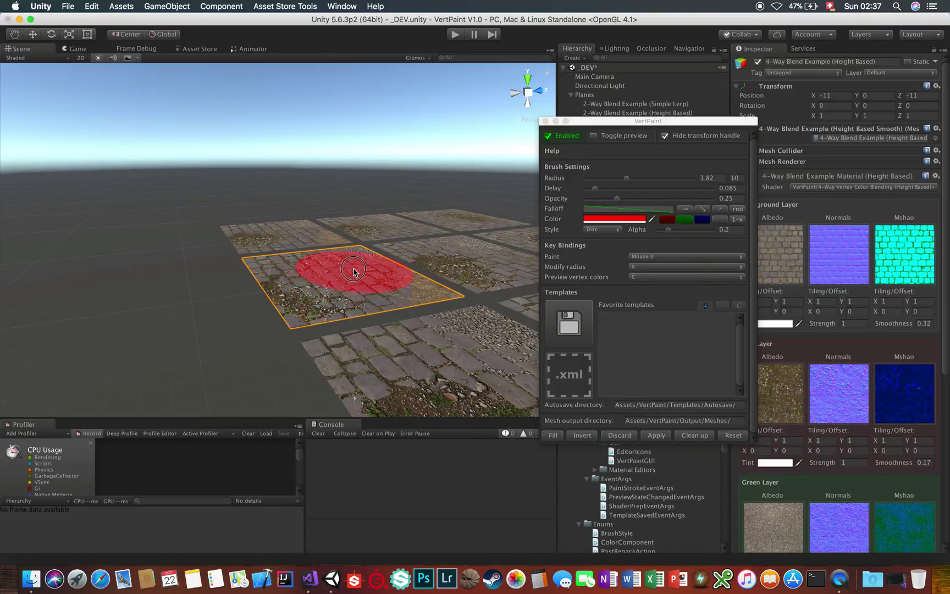
drag(593, 192, 604, 188)
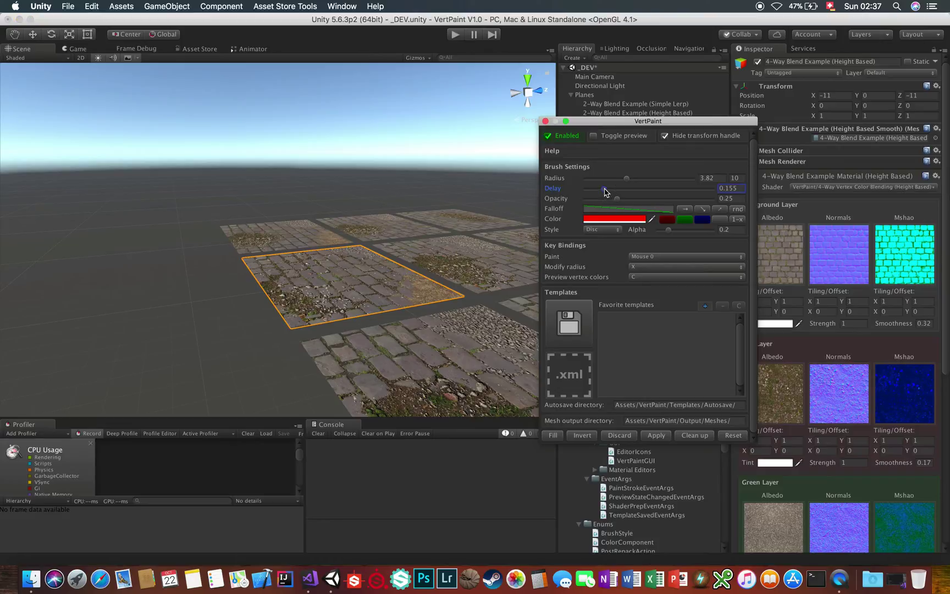
mouse_move(316, 268)
mouse_down()
mouse_move(308, 289)
mouse_move(351, 293)
mouse_move(310, 289)
mouse_up()
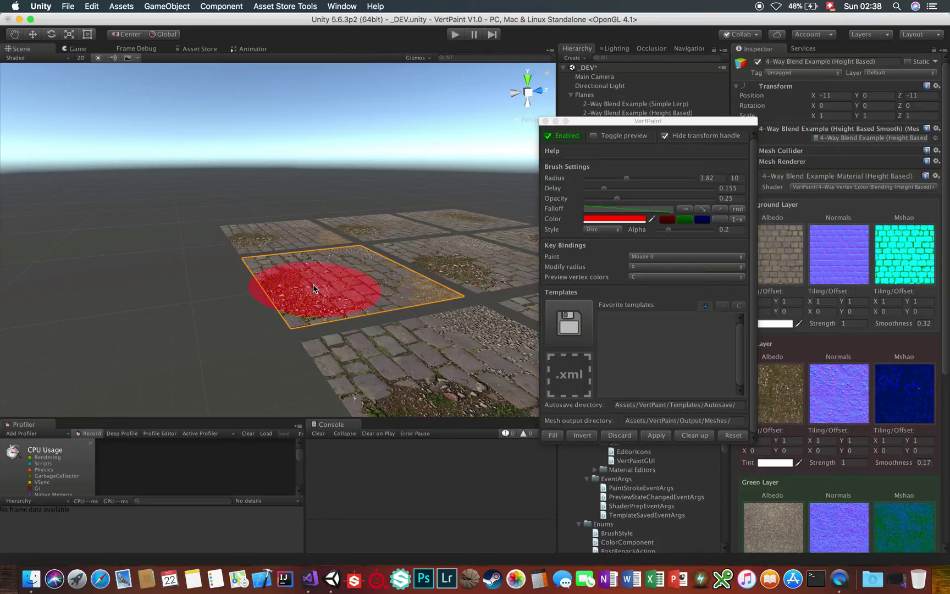
Paint a red stroke at brush delay 0.01, then reset the brush to defaults
drag(597, 190, 553, 190)
mouse_move(308, 316)
mouse_down()
mouse_move(307, 297)
mouse_move(371, 254)
mouse_move(318, 286)
mouse_move(318, 309)
mouse_move(360, 281)
mouse_up()
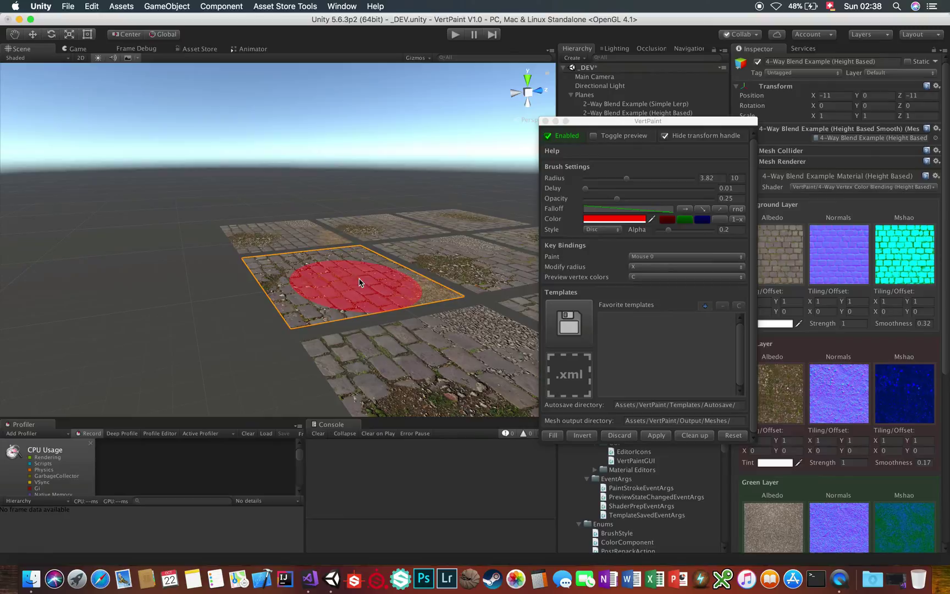
click(724, 435)
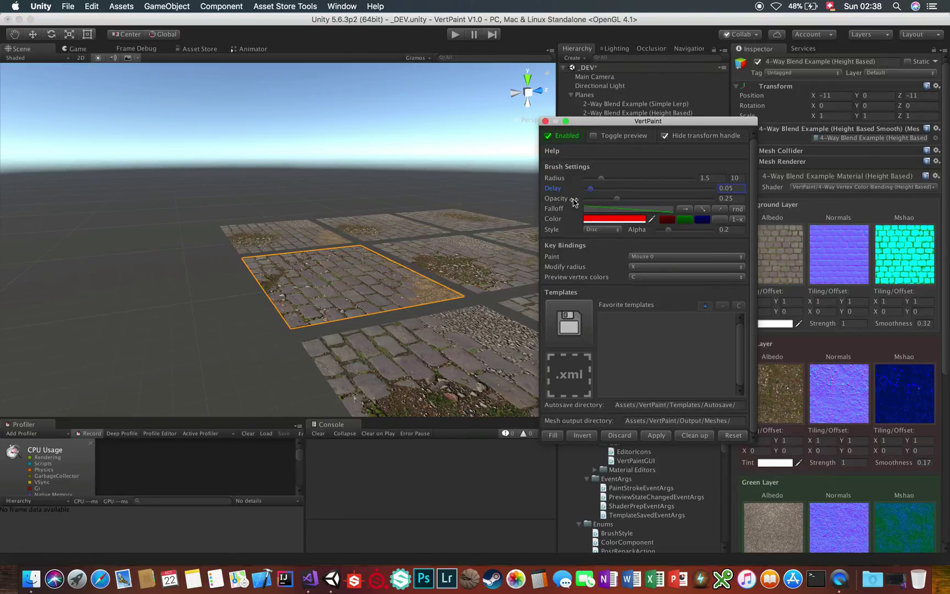
Lower brush opacity to 0.08, paint faint red strokes, and view the opacity tooltip
drag(614, 202, 595, 201)
click(306, 317)
mouse_move(306, 317)
mouse_down()
mouse_move(320, 300)
mouse_move(301, 319)
mouse_move(329, 298)
mouse_move(346, 307)
mouse_up()
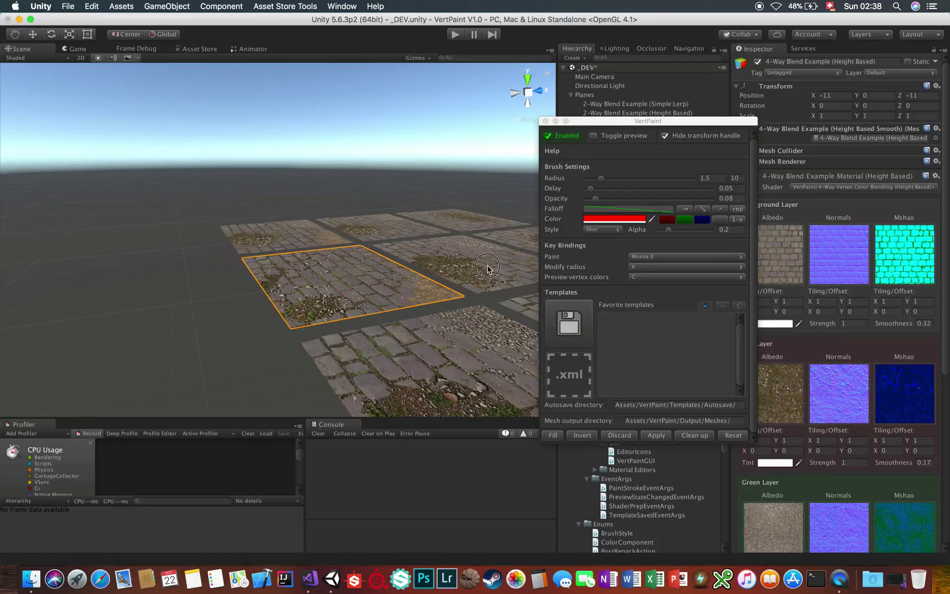
click(558, 199)
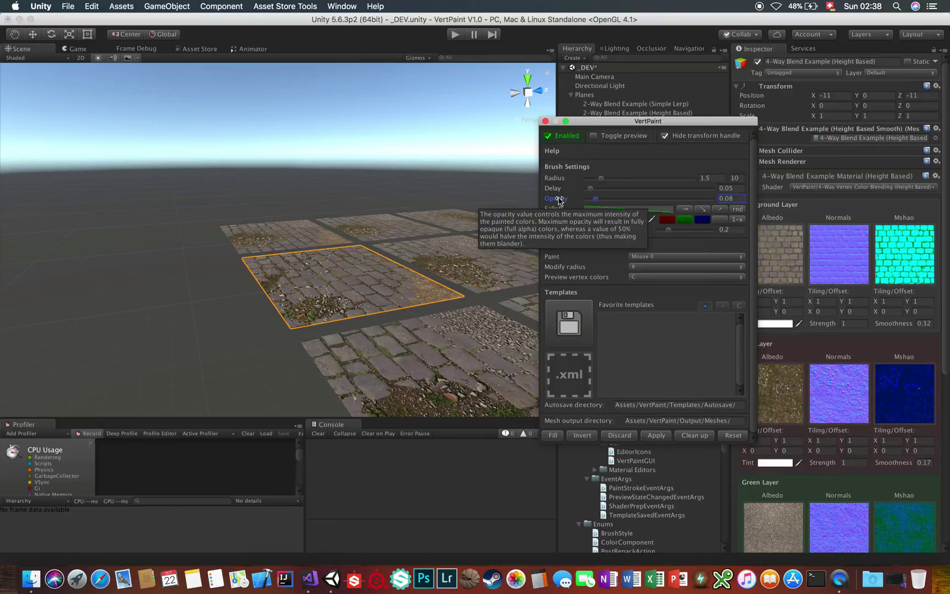
mouse_move(369, 294)
mouse_down()
mouse_move(361, 304)
mouse_move(371, 295)
mouse_up()
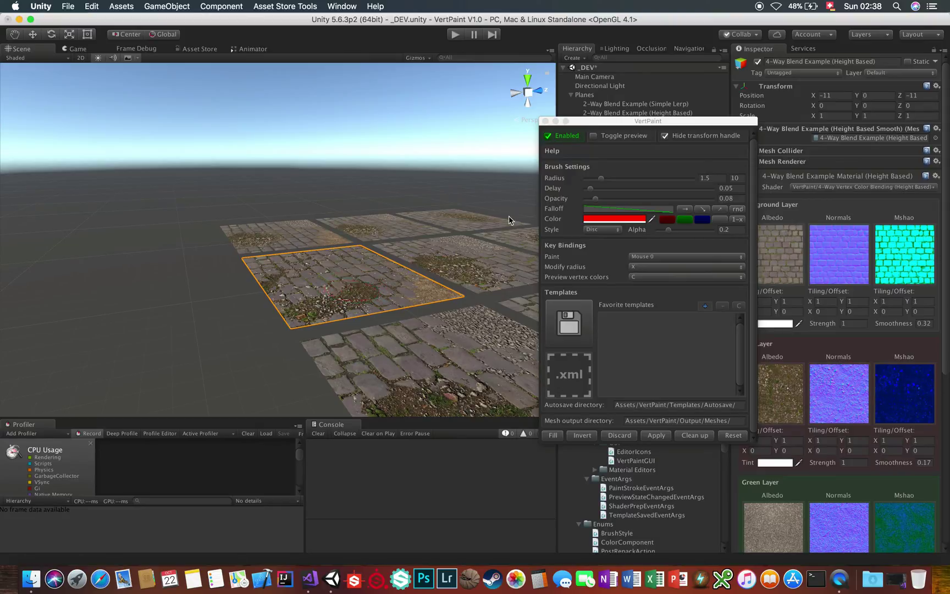
Raise brush opacity to 0.693 and paint strong strokes across the plane
drag(617, 201, 672, 198)
click(306, 294)
mouse_move(306, 294)
mouse_down()
mouse_move(333, 270)
mouse_move(363, 274)
mouse_up()
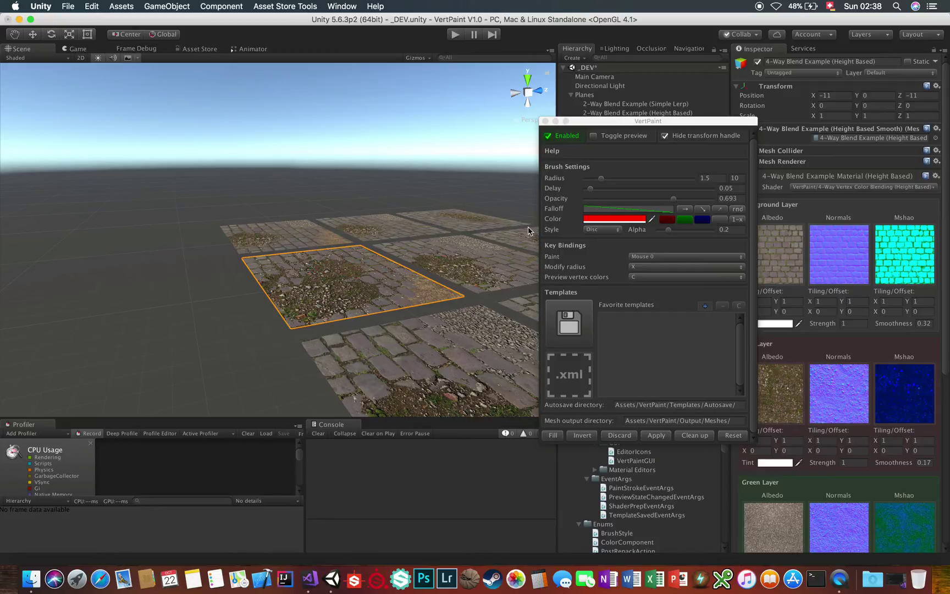
Discard the plane's paint, reset opacity to 0.25, and fill the plane back to plain cobbles
click(703, 313)
click(619, 434)
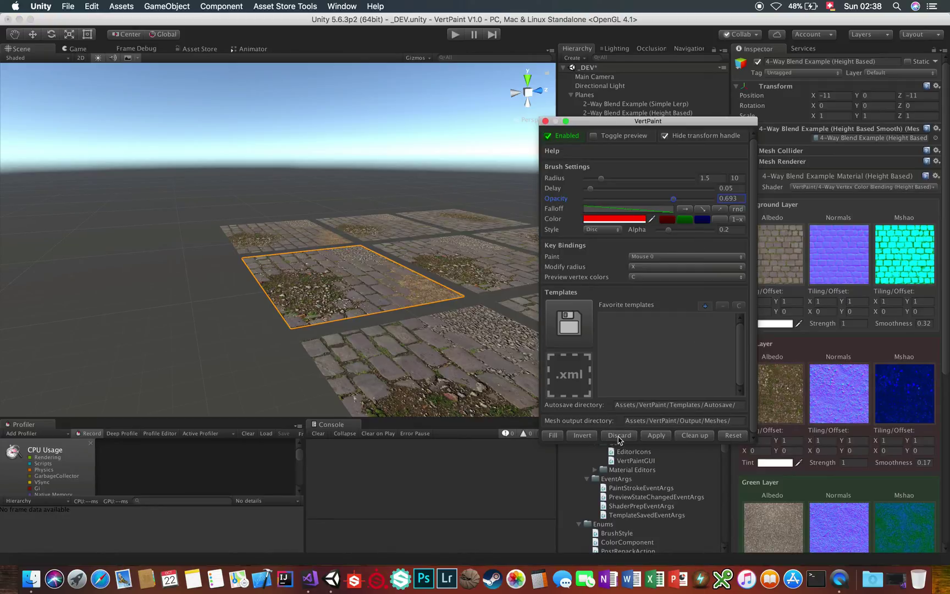
click(731, 434)
right_drag(345, 299, 359, 287)
click(553, 434)
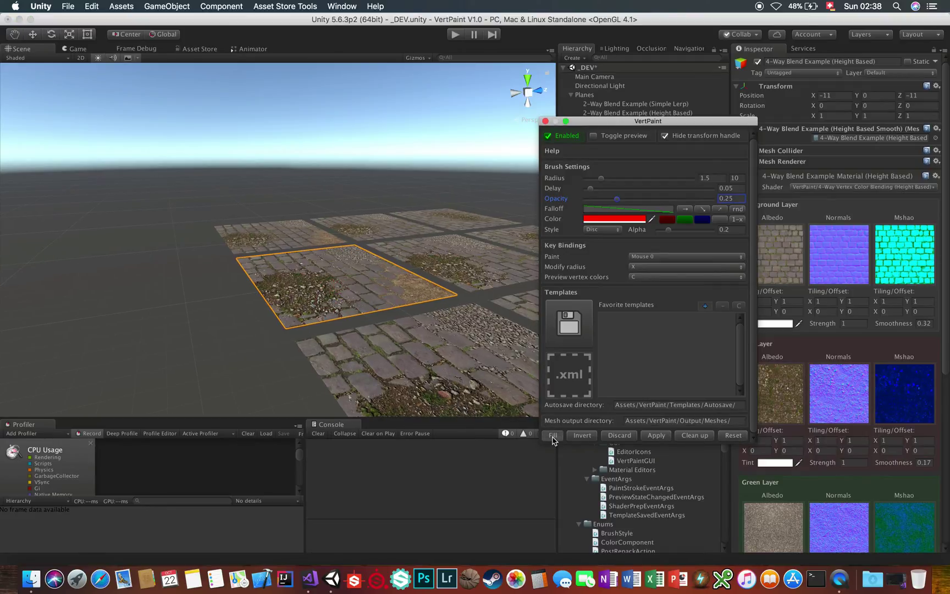
Resize the brush to about 3.29, edit the falloff curve, paint red discs, then fill again
right_drag(328, 291, 333, 297)
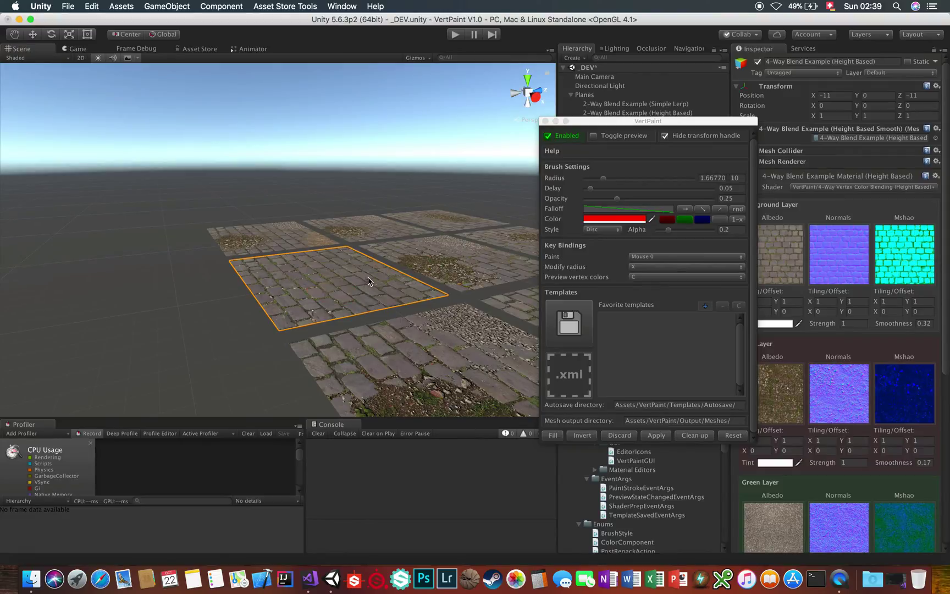
key(x)
click(602, 212)
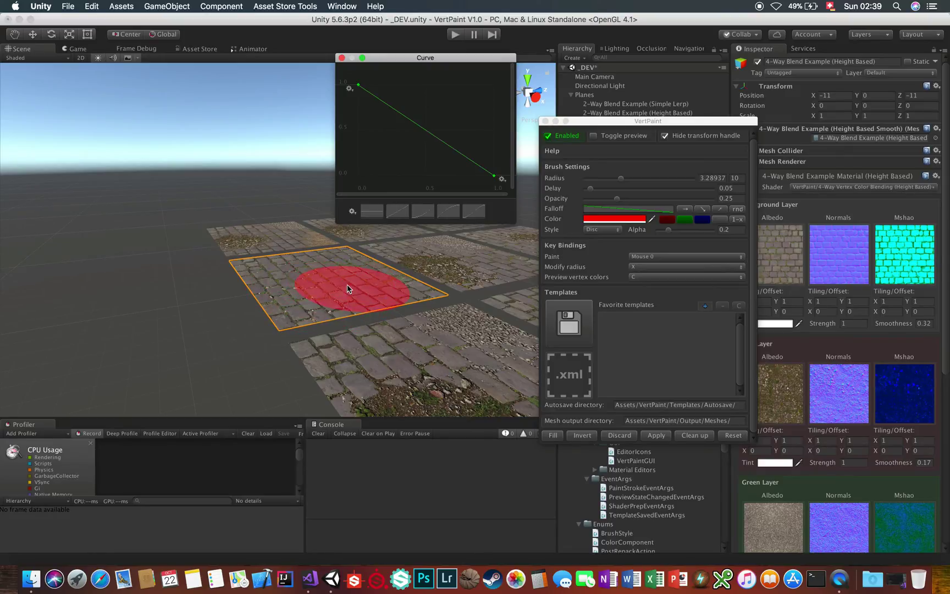
mouse_move(322, 285)
mouse_down()
mouse_move(319, 277)
mouse_move(318, 294)
mouse_up()
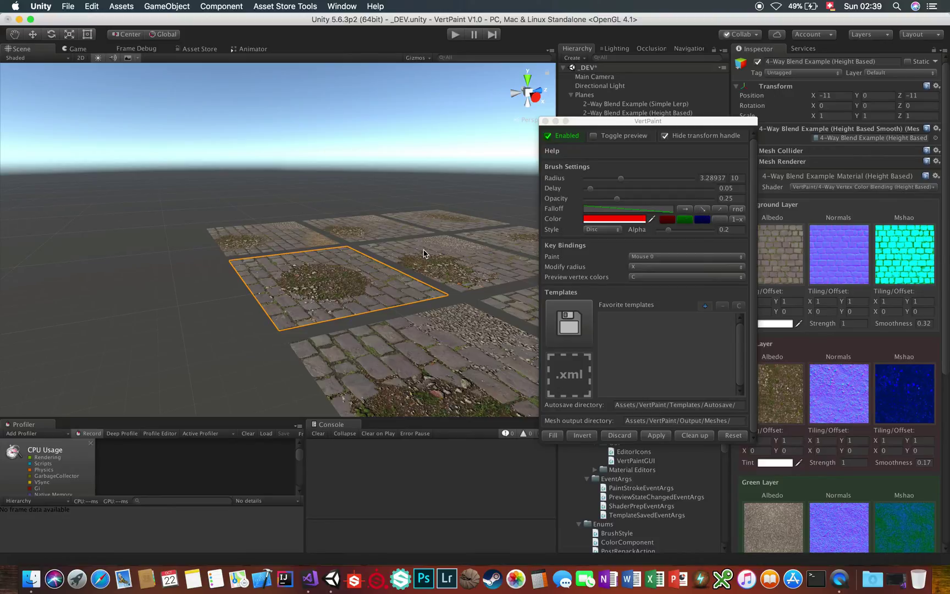
drag(357, 281, 345, 291)
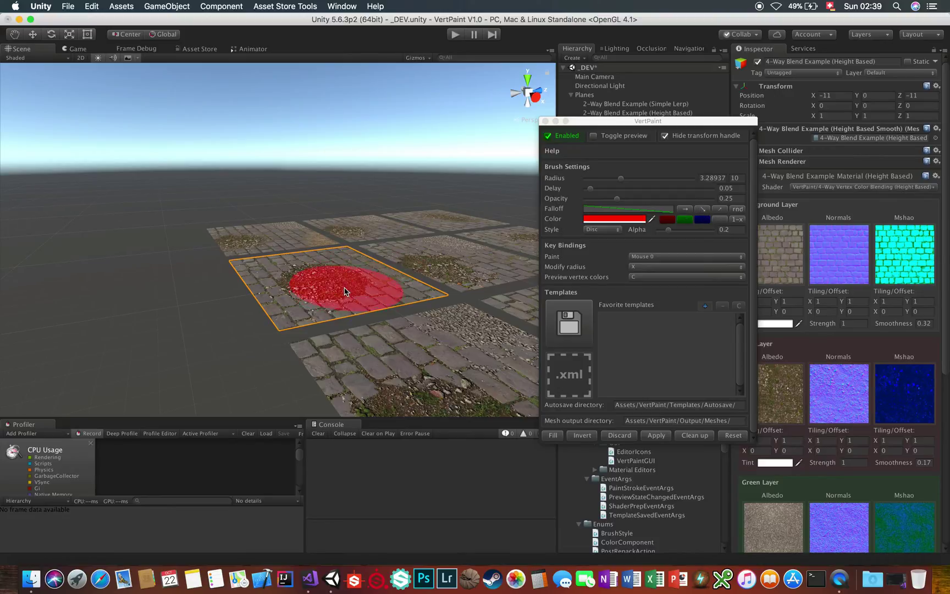
click(554, 435)
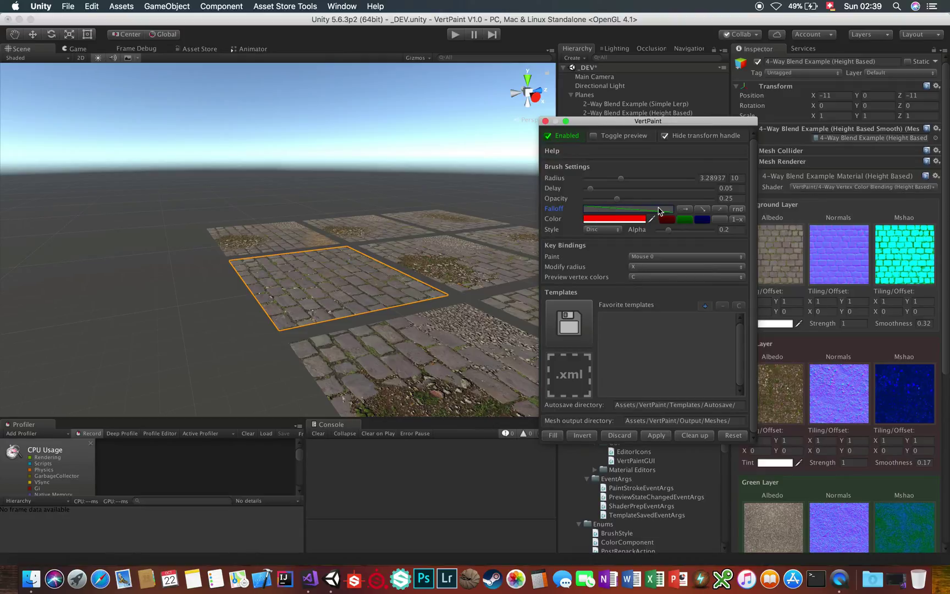
Try rising and randomized falloff curves, filling the plane and painting red over its centre
click(716, 211)
mouse_move(297, 277)
mouse_down()
mouse_move(332, 290)
mouse_move(324, 291)
mouse_up()
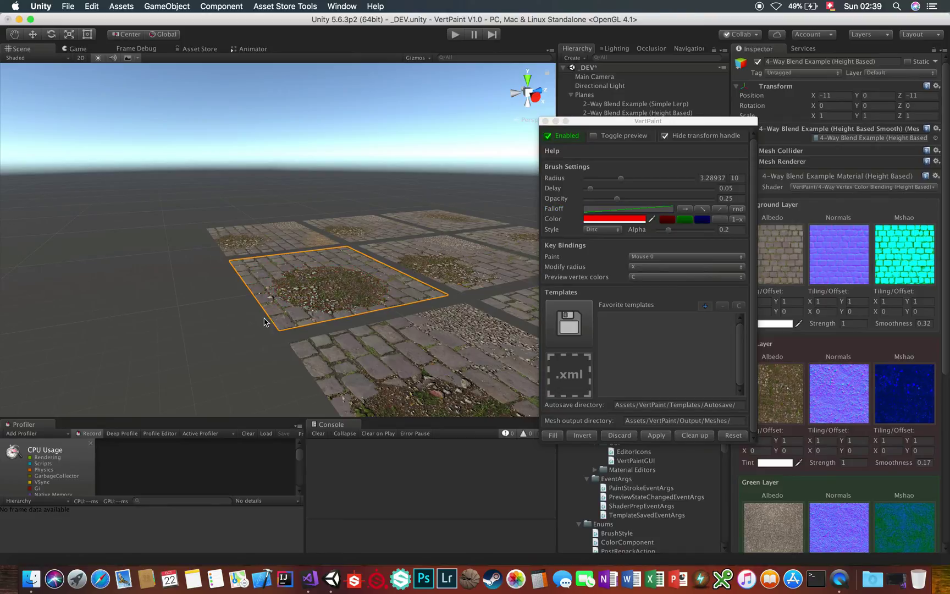
click(739, 209)
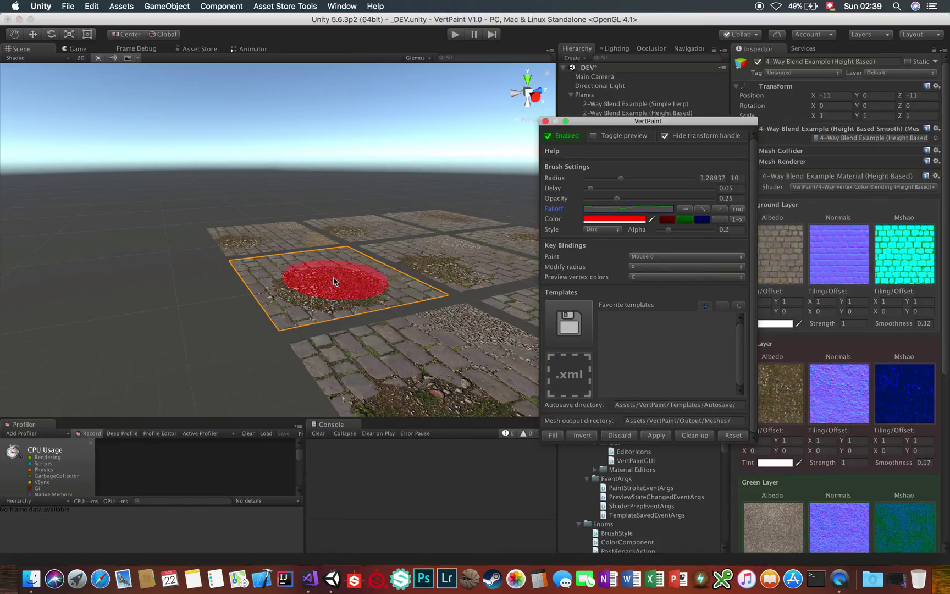
click(554, 436)
mouse_move(354, 326)
mouse_down()
mouse_move(333, 282)
mouse_move(329, 292)
mouse_up()
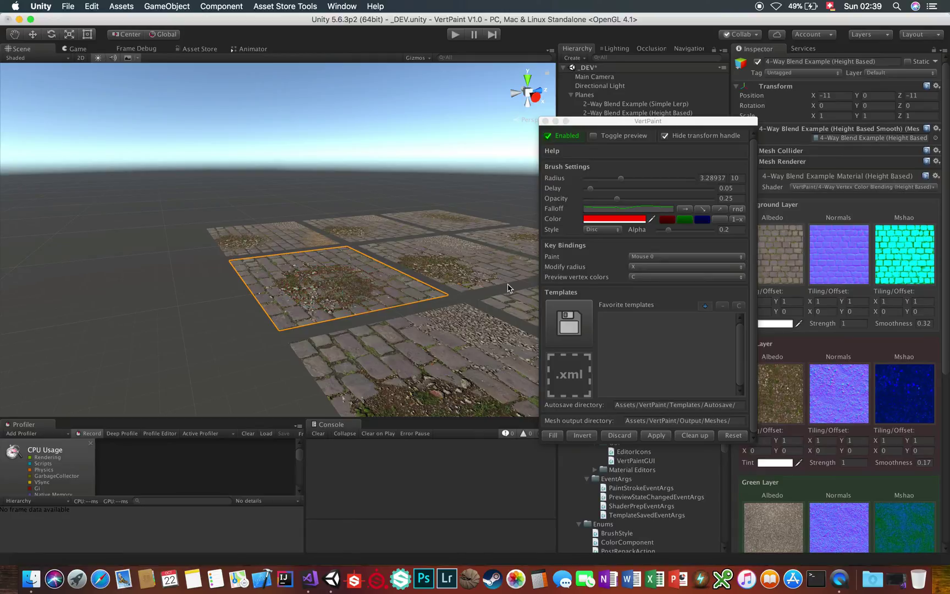
click(737, 210)
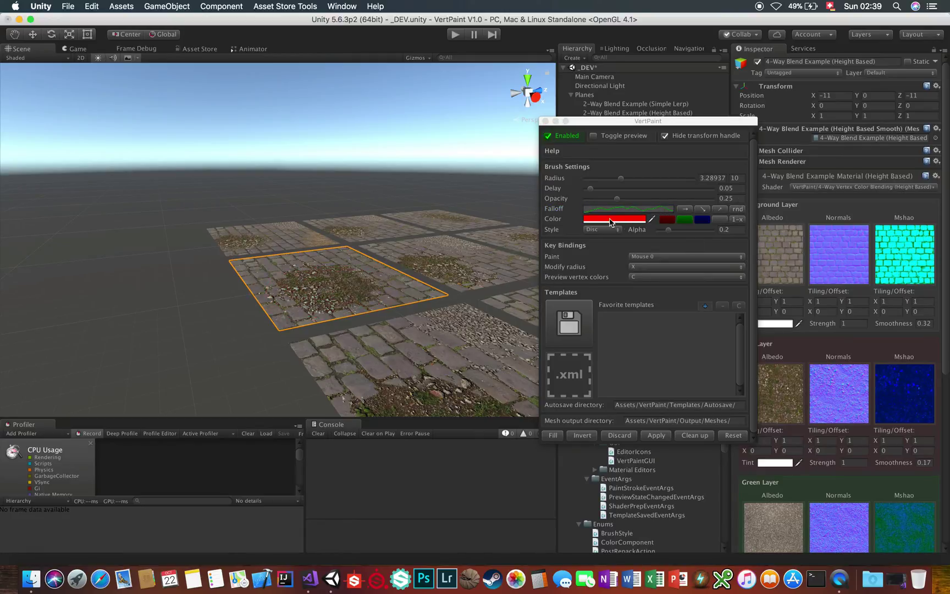
mouse_move(360, 265)
mouse_down()
mouse_move(338, 290)
mouse_move(373, 279)
mouse_up()
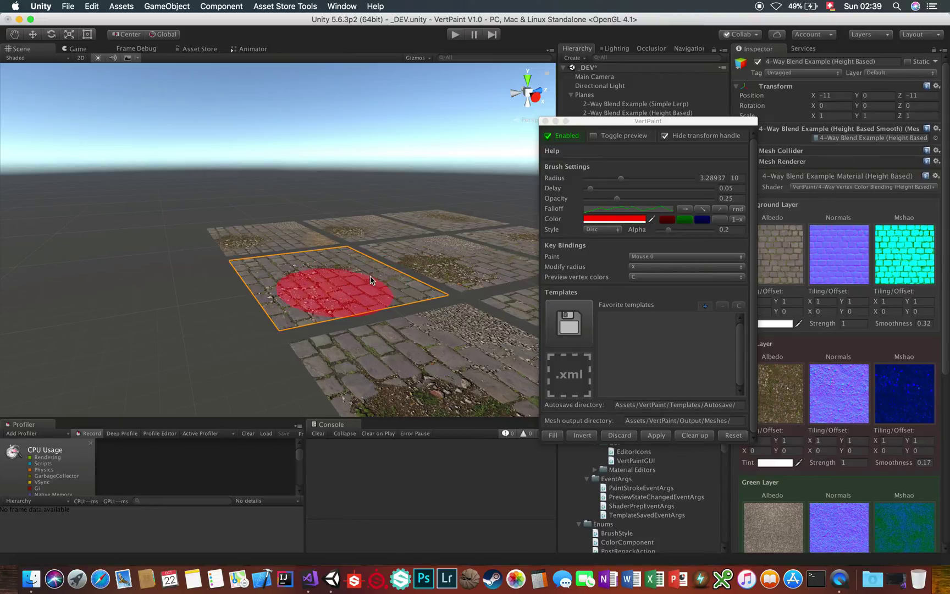
Paint the plane's centre with the green preset, then with the blue preset
click(684, 219)
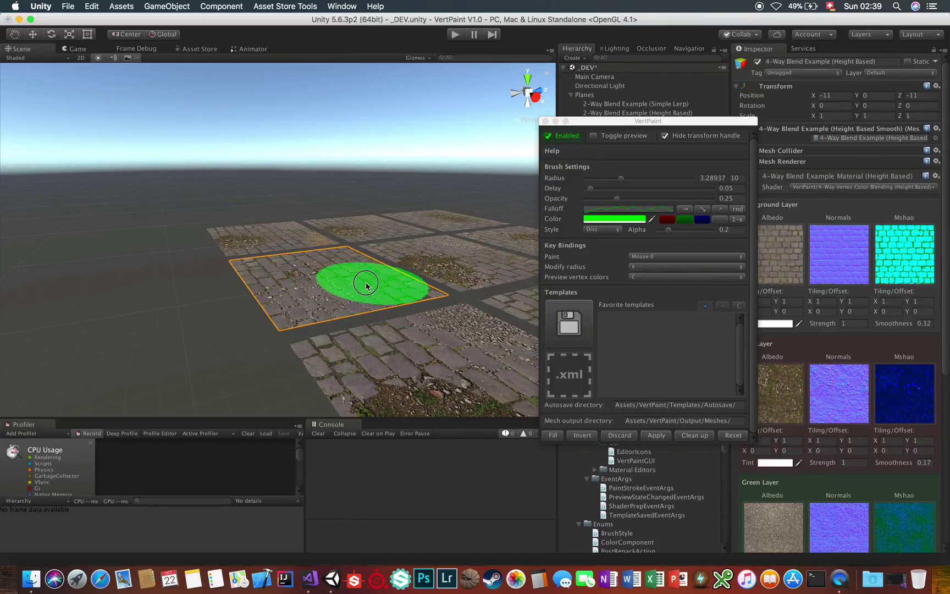
drag(367, 289, 371, 286)
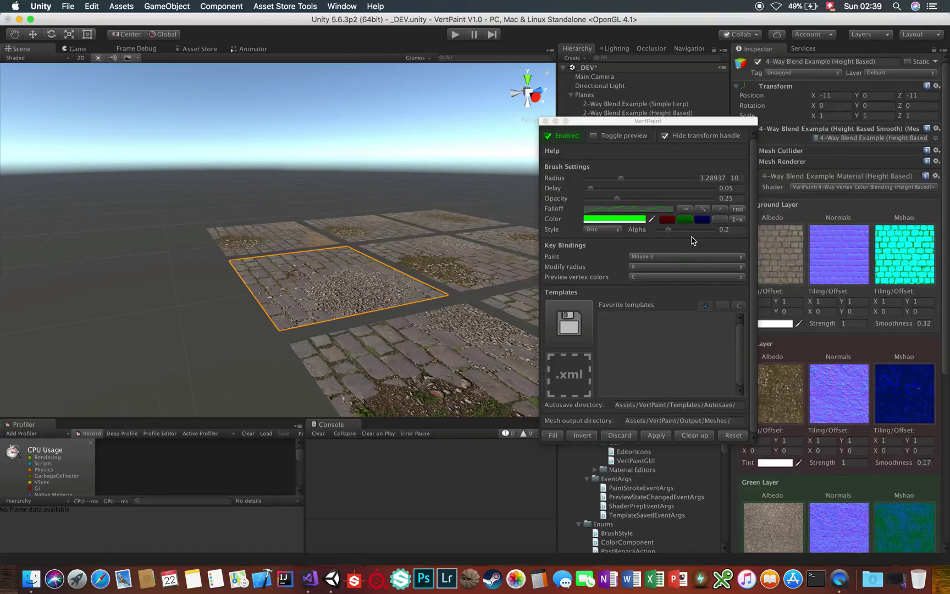
click(702, 220)
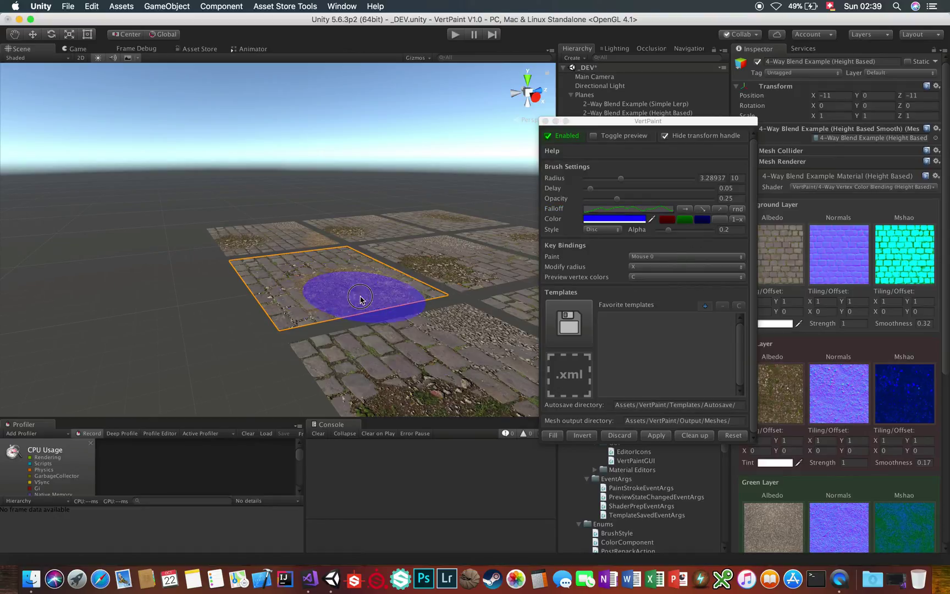
mouse_move(360, 297)
mouse_down()
mouse_move(303, 334)
mouse_move(350, 293)
mouse_up()
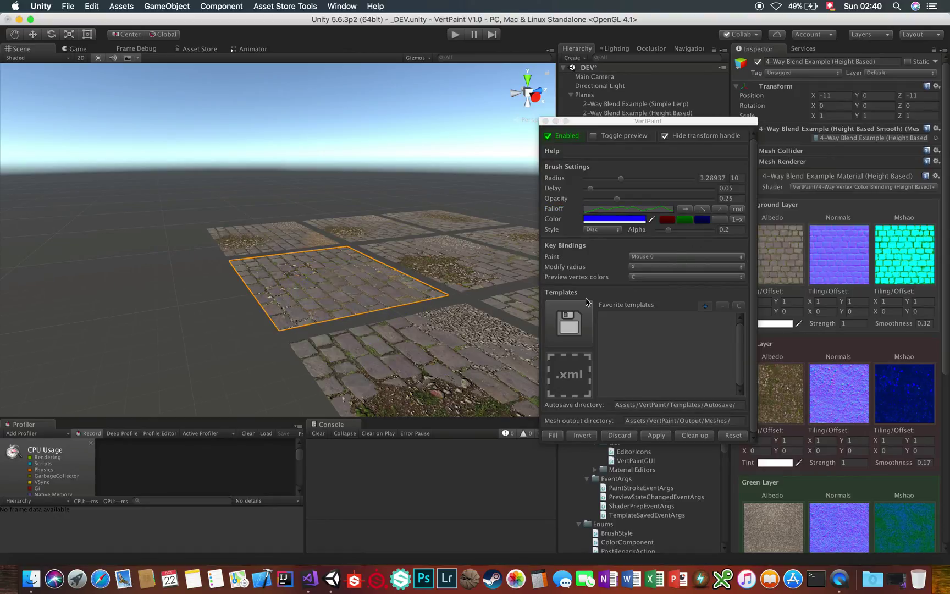
Reset the brush, then try the Circle and Sphere styles and adjust the preview alpha
click(730, 435)
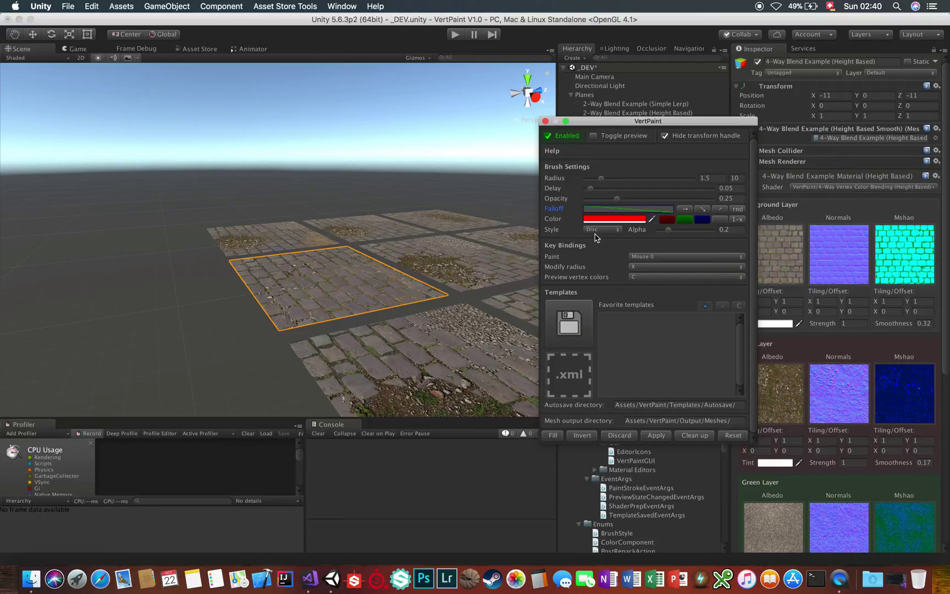
click(593, 233)
click(599, 225)
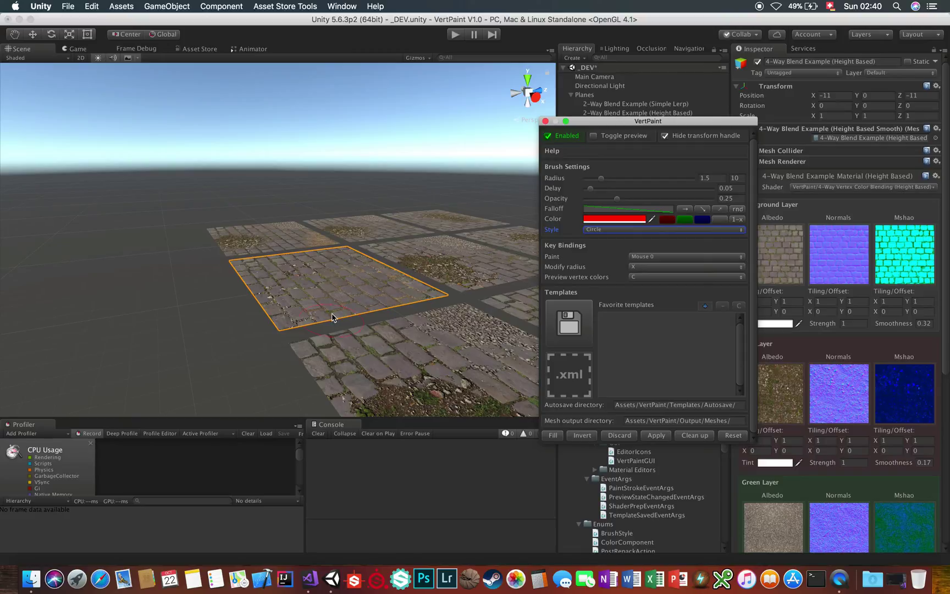
click(585, 230)
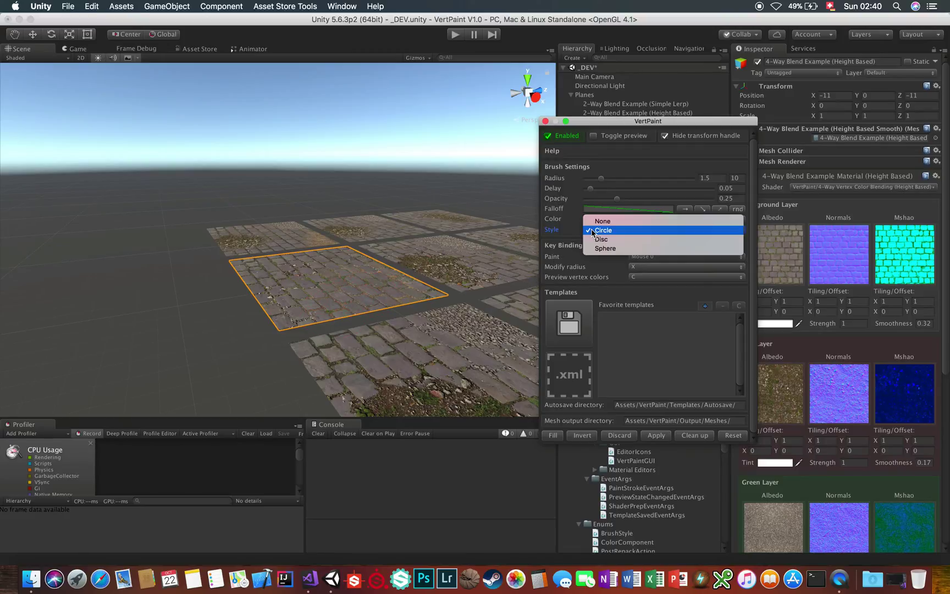
click(602, 251)
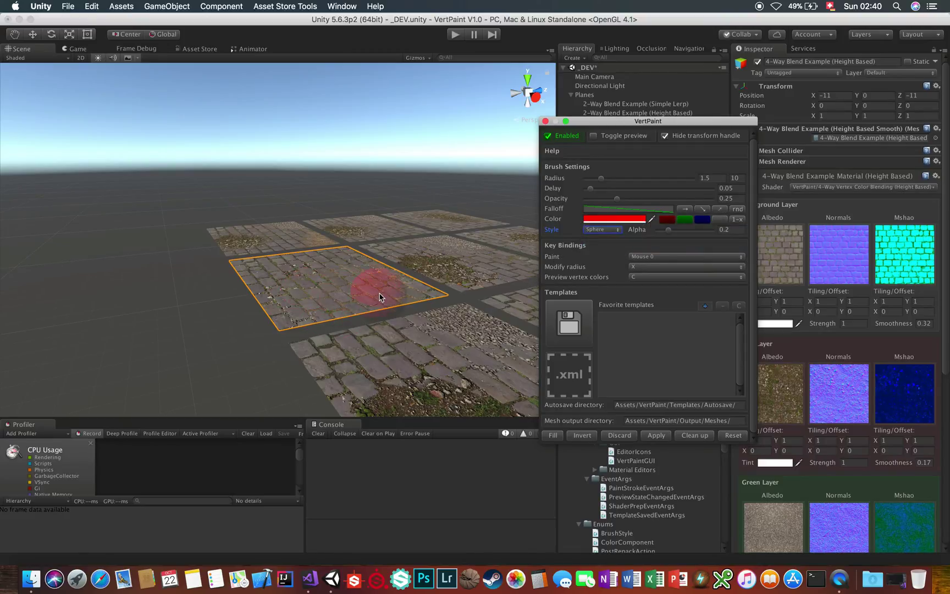
click(687, 229)
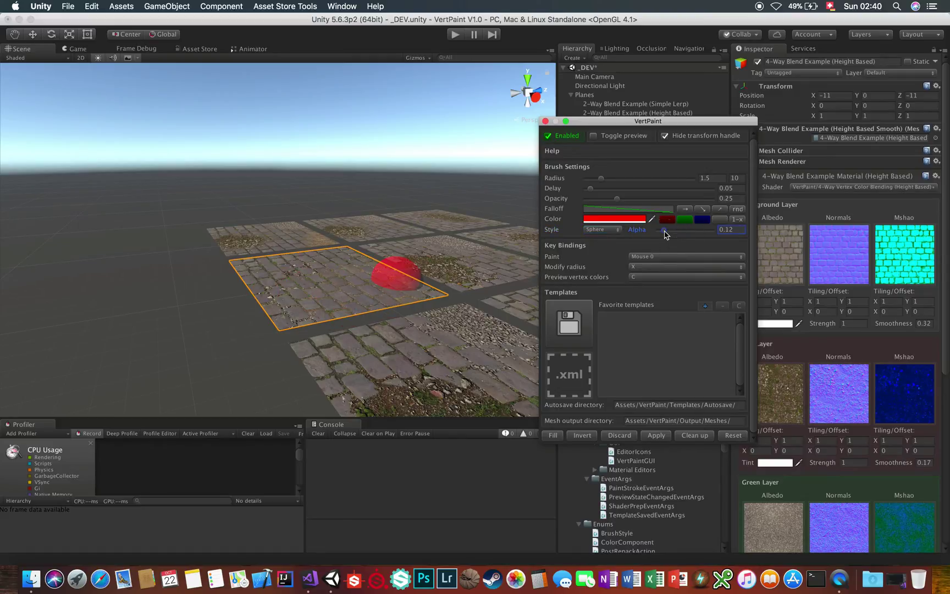
With Disc style and radius about 3.57, paint red strokes, then Fill the plane back to cobblestone
click(601, 229)
click(602, 215)
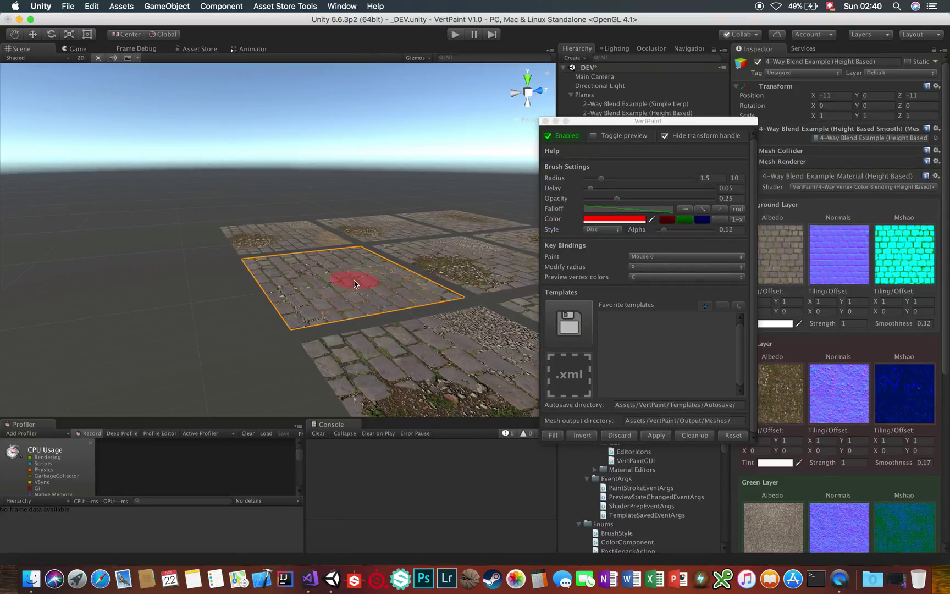
key(x)
click(402, 295)
mouse_move(334, 306)
mouse_down()
mouse_move(393, 306)
mouse_move(311, 329)
mouse_move(353, 304)
mouse_move(398, 300)
mouse_up()
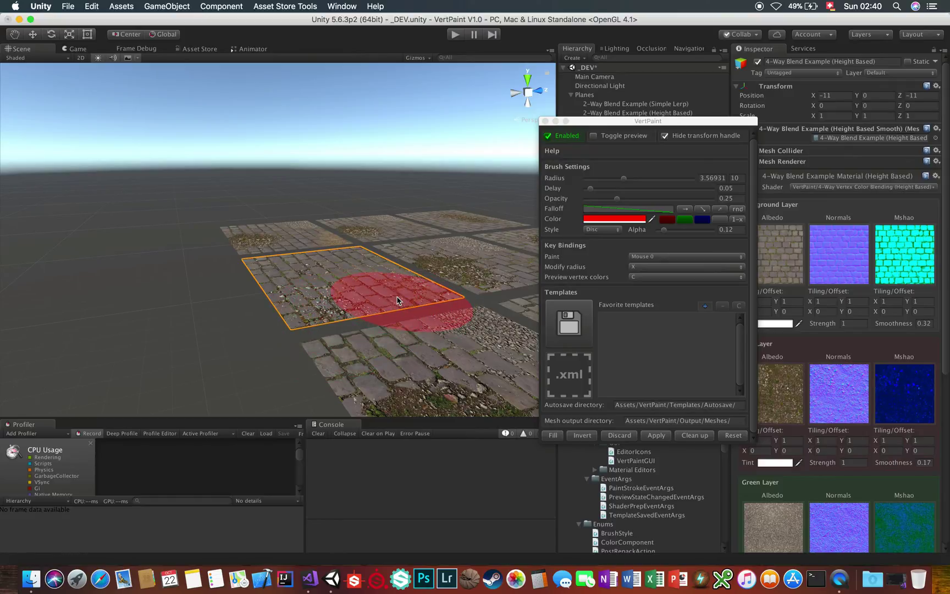
click(552, 435)
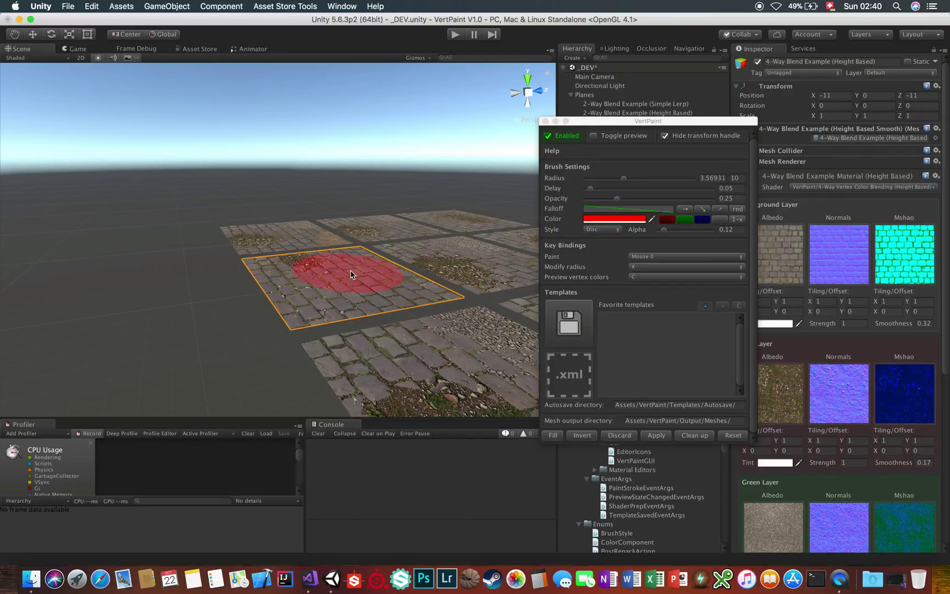
Randomize the falloff curve and paint red, then paint faintly at opacity 0.138
click(736, 210)
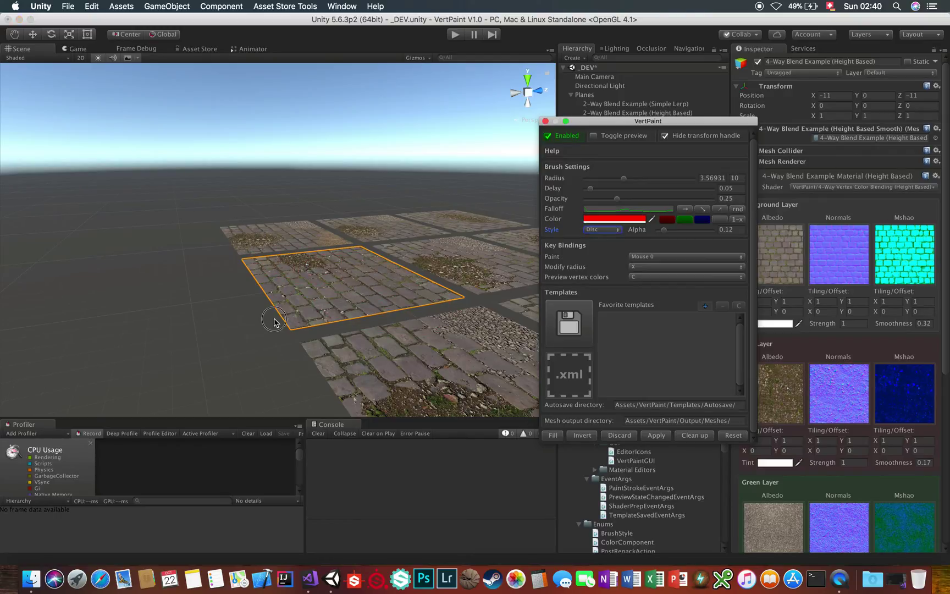
drag(310, 318, 342, 308)
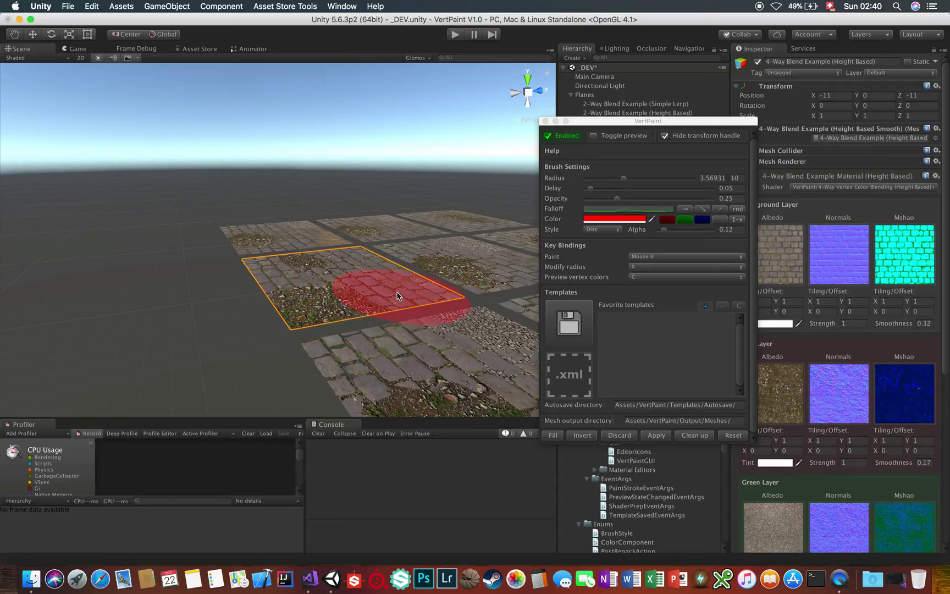
click(603, 198)
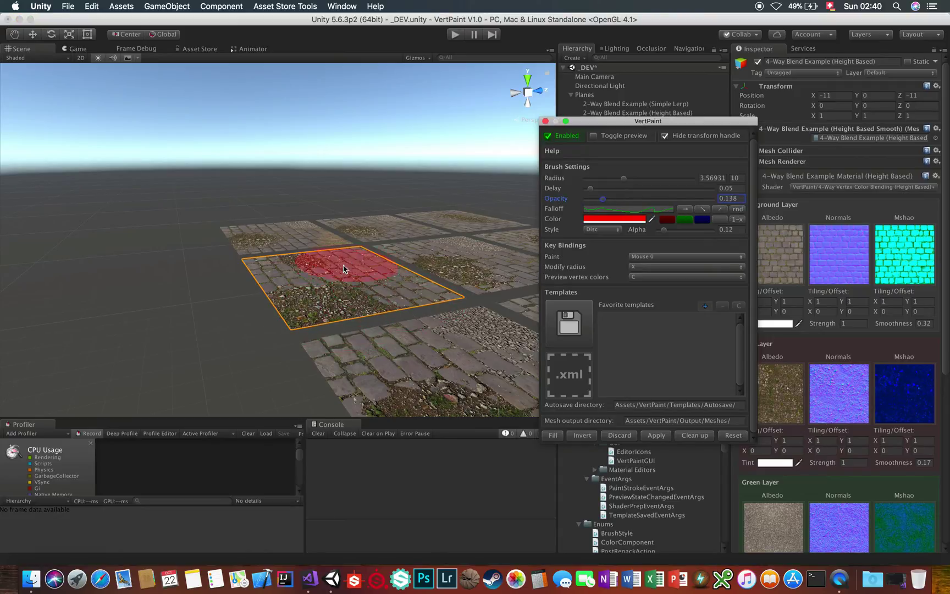
mouse_move(347, 269)
mouse_down()
mouse_move(362, 277)
mouse_move(341, 291)
mouse_move(410, 285)
mouse_up()
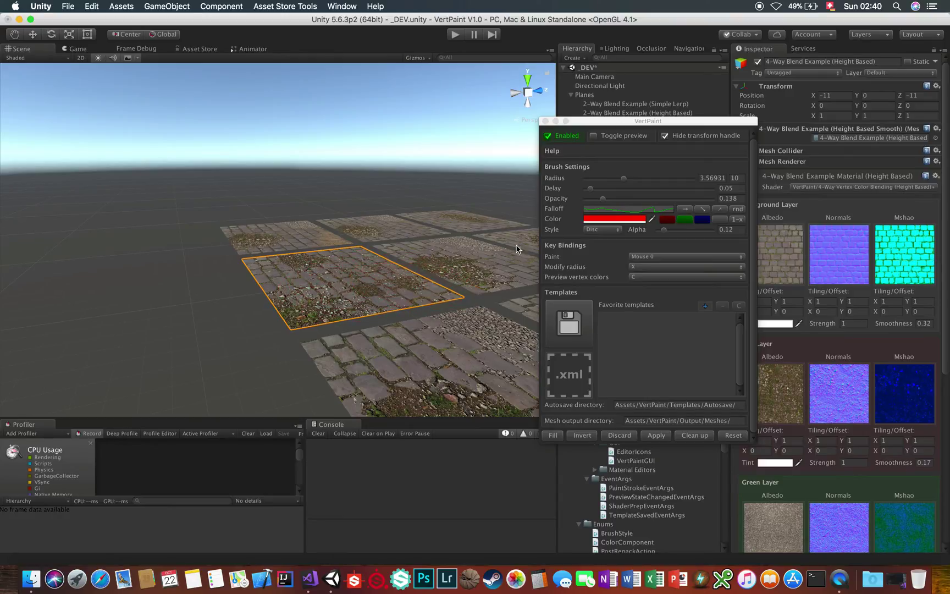
Set the brush style to None and raise opacity to 0.449
click(601, 229)
click(603, 211)
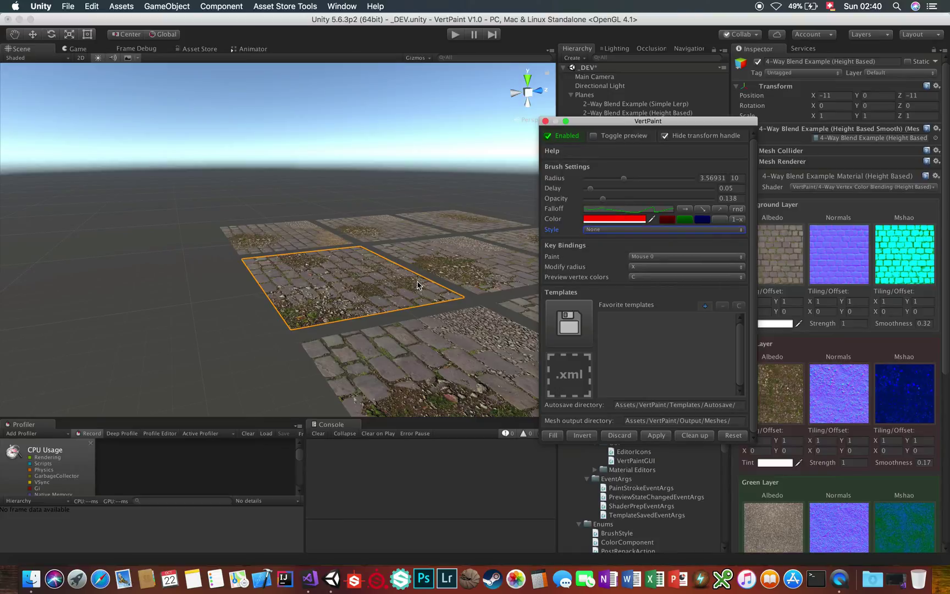
alt+drag(415, 280, 417, 283)
alt+scroll(417, 283, up, 8)
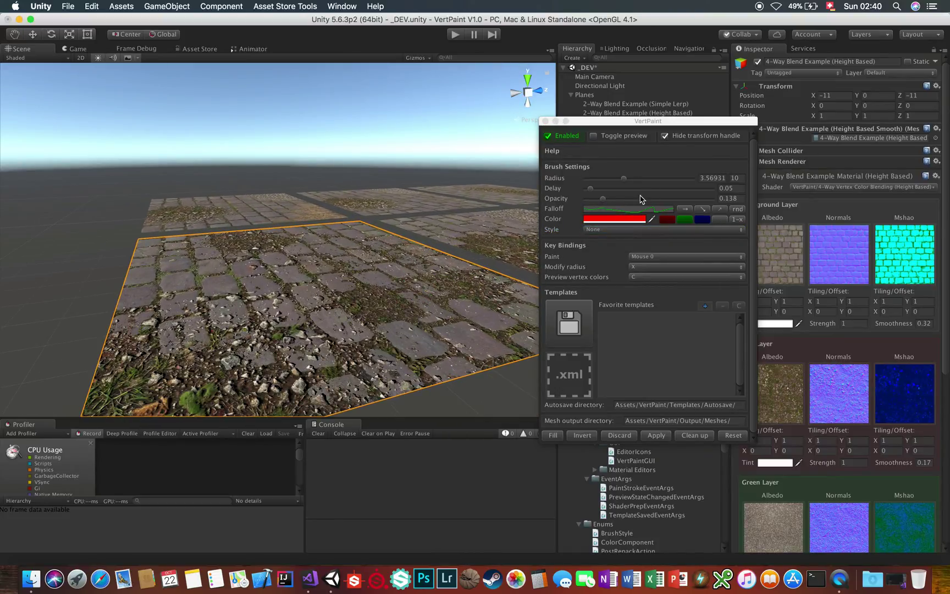
drag(640, 196, 643, 199)
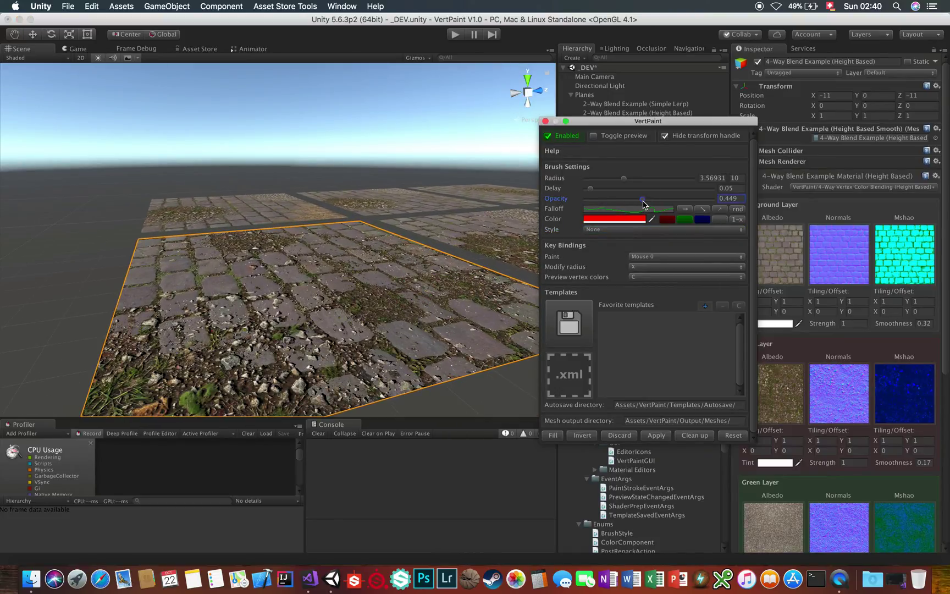
click(426, 60)
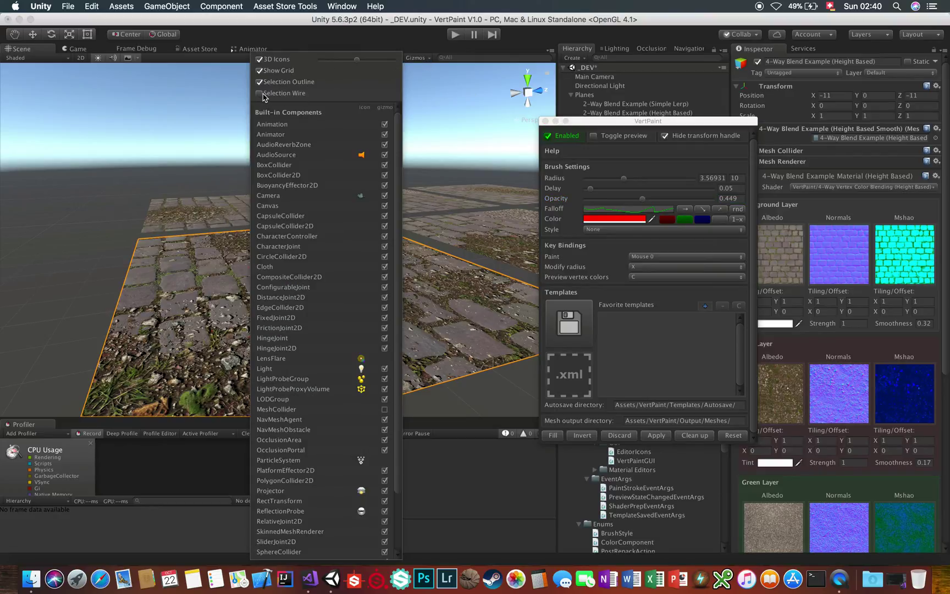
Shrink the brush radius to 0.69, then Reset to radius 1.5, opacity 0.25, Disc, alpha 0.2
click(198, 296)
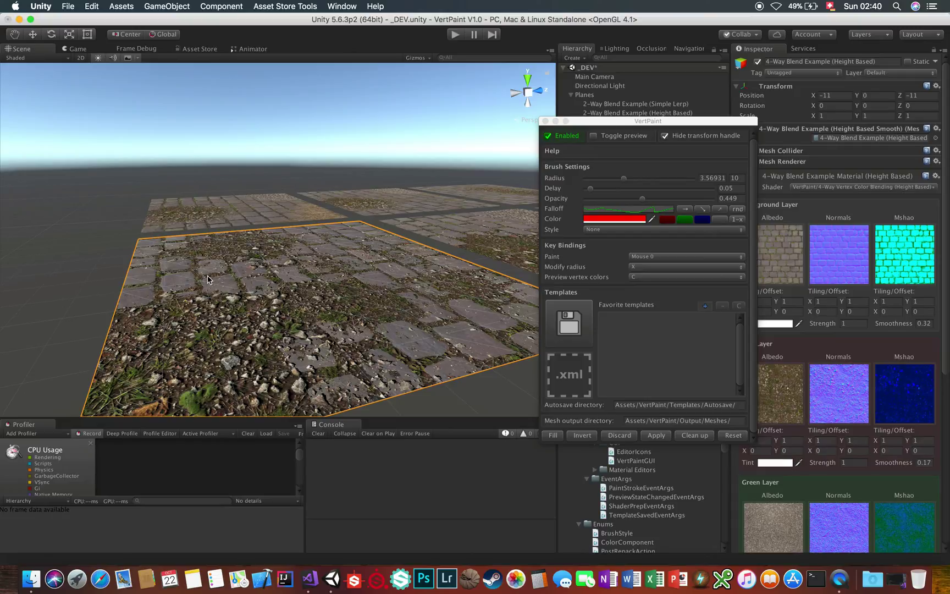
drag(624, 177, 541, 184)
click(592, 178)
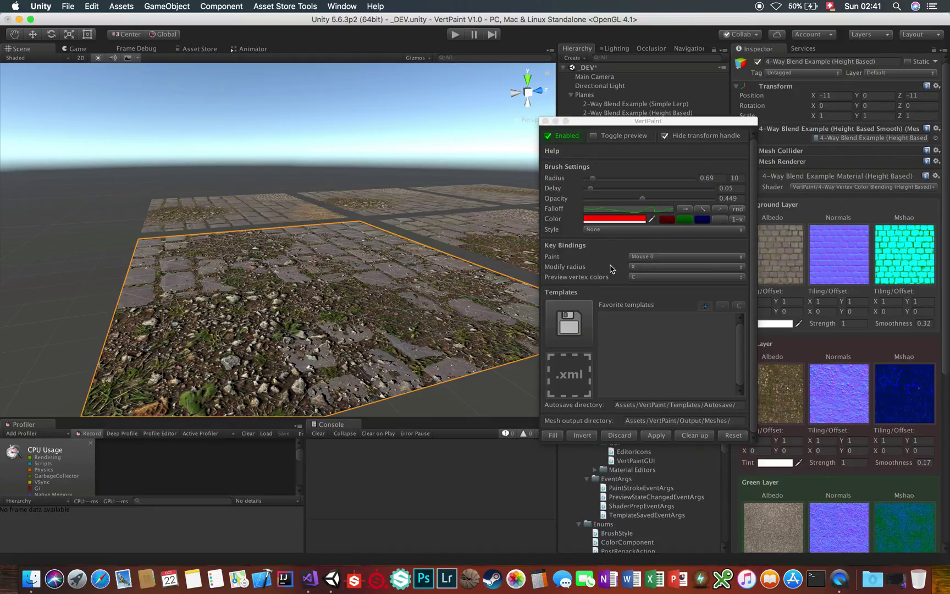
click(727, 434)
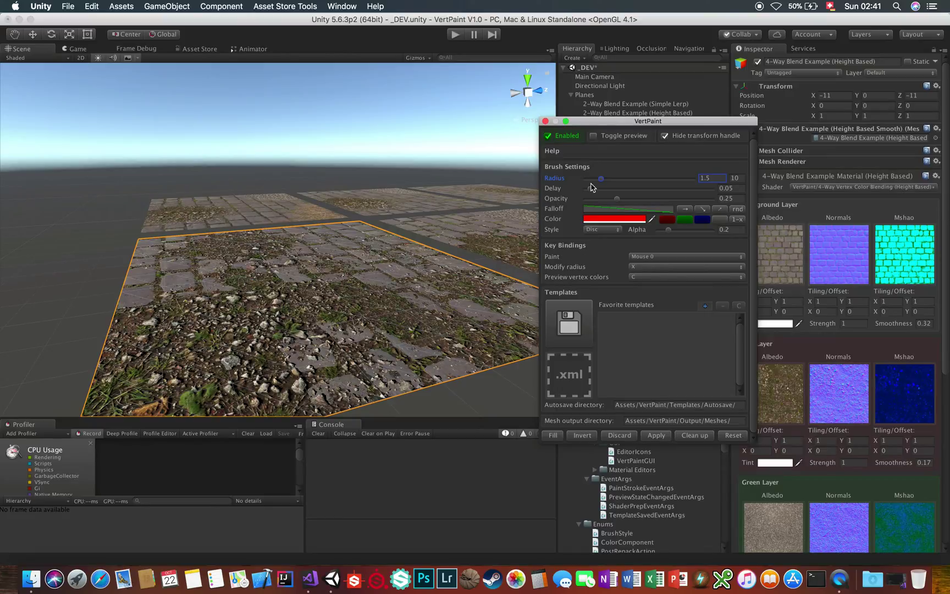
Change the brush delay, radius and opacity values, reopening VertPaint to check they persist
click(545, 121)
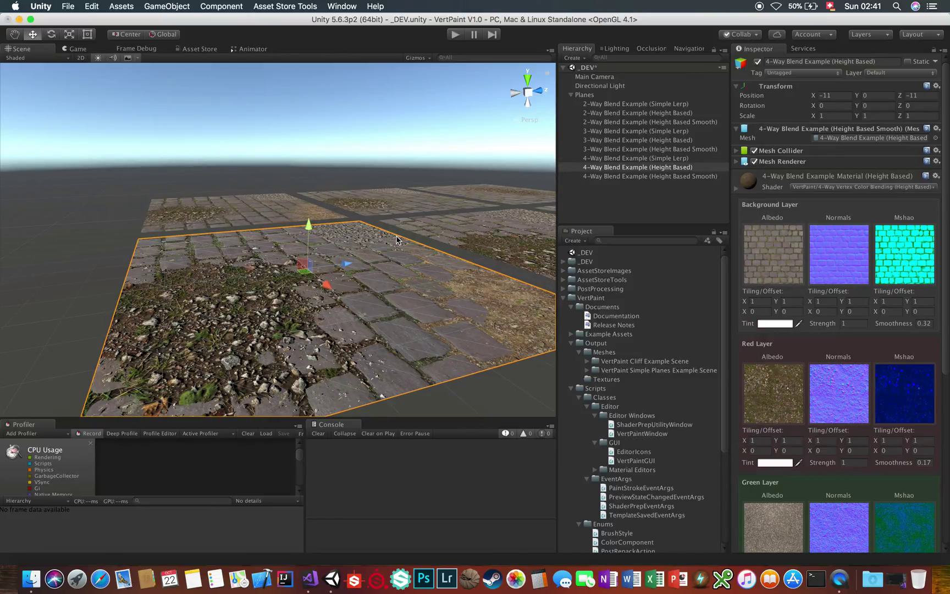
key(super+shift+v)
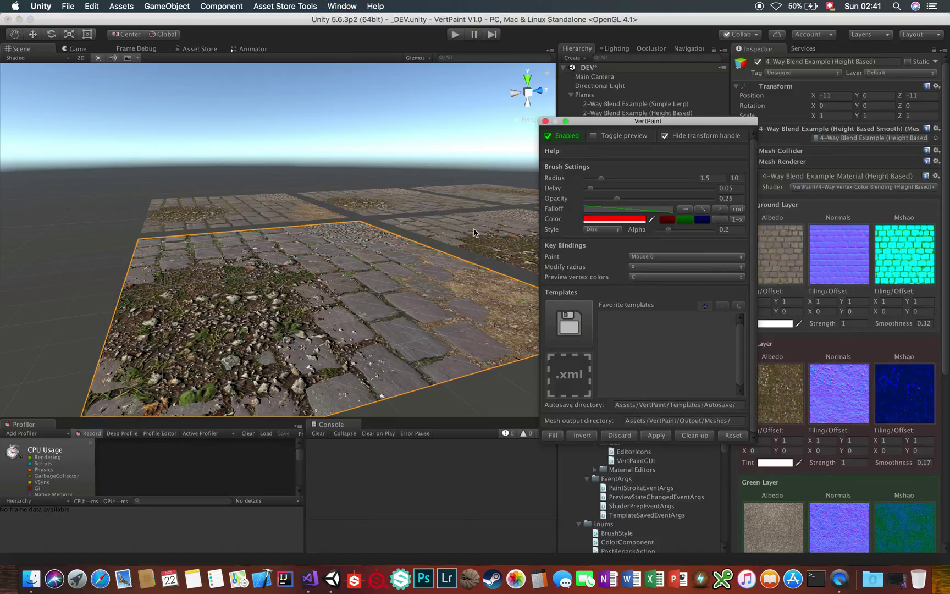
click(655, 188)
click(649, 178)
click(652, 199)
click(545, 122)
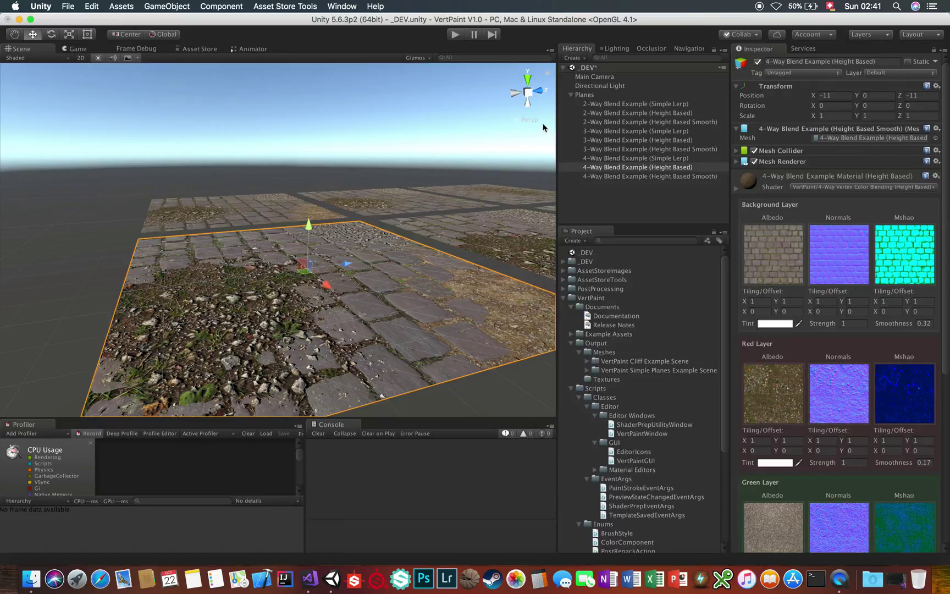
key(super+shift+v)
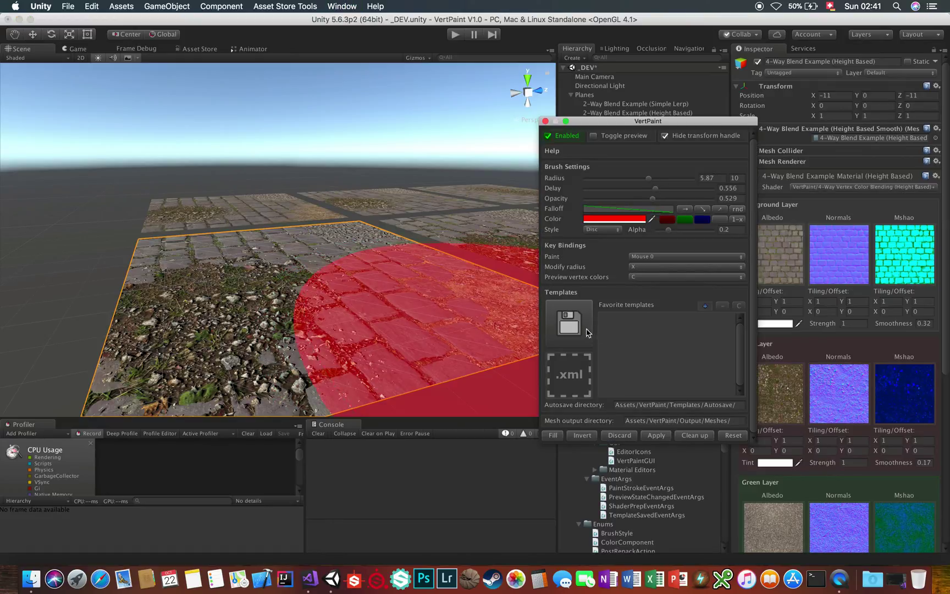
Reset the brush to defaults and move VertPaint aside to reveal the Project panel
click(739, 436)
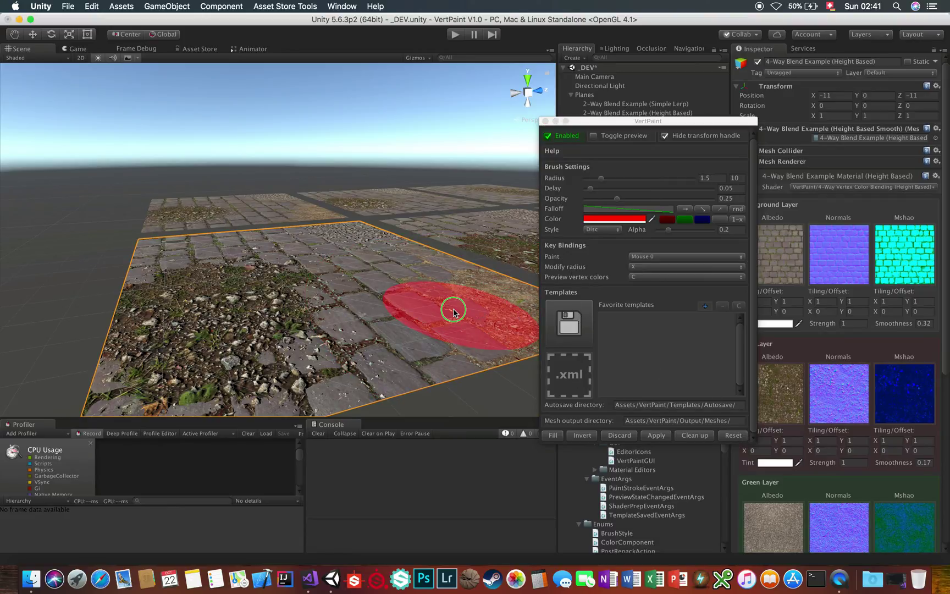
scroll(456, 312, down, 5)
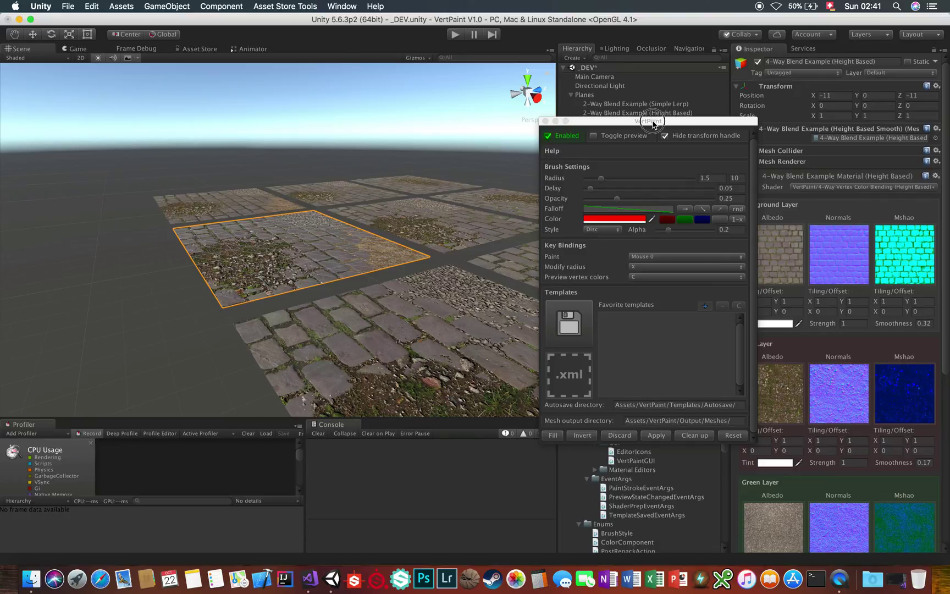
drag(653, 122, 407, 160)
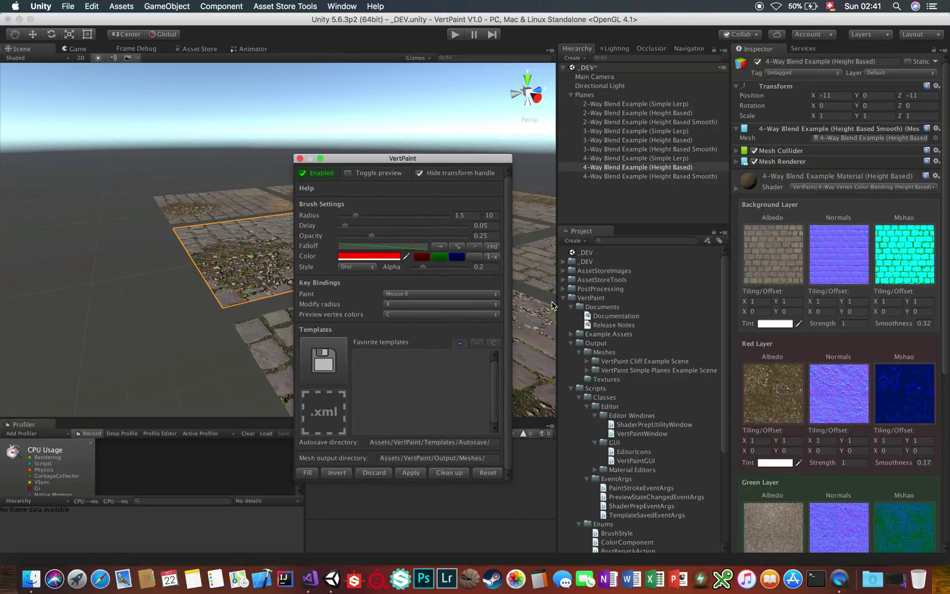
scroll(650, 389, down, 5)
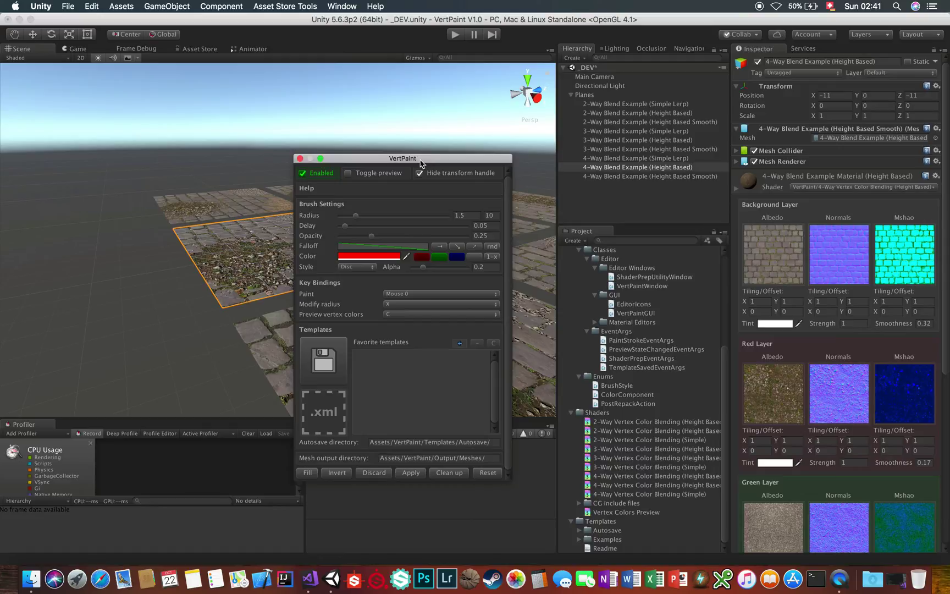
Save the current brush settings as template test.xml
drag(420, 163, 400, 161)
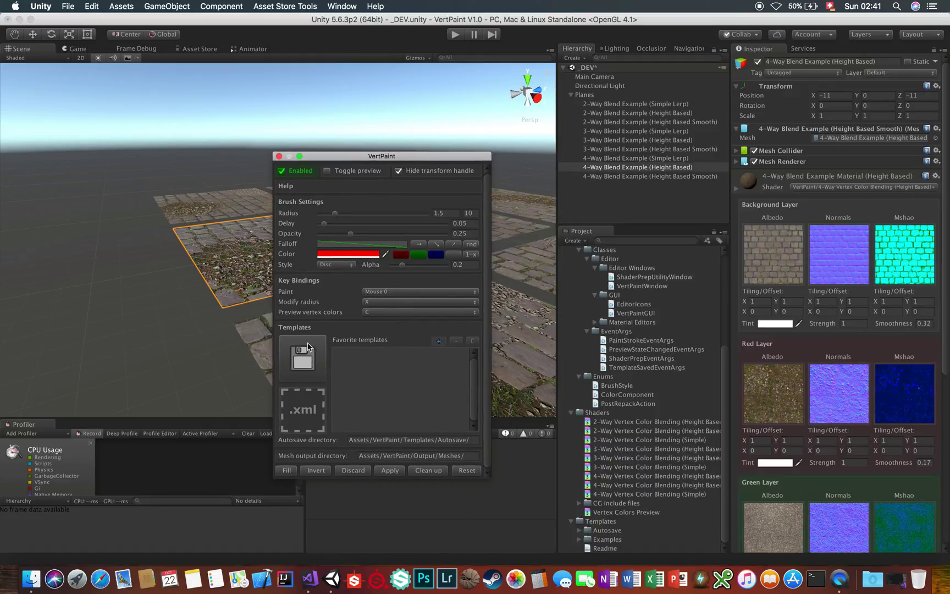
click(303, 357)
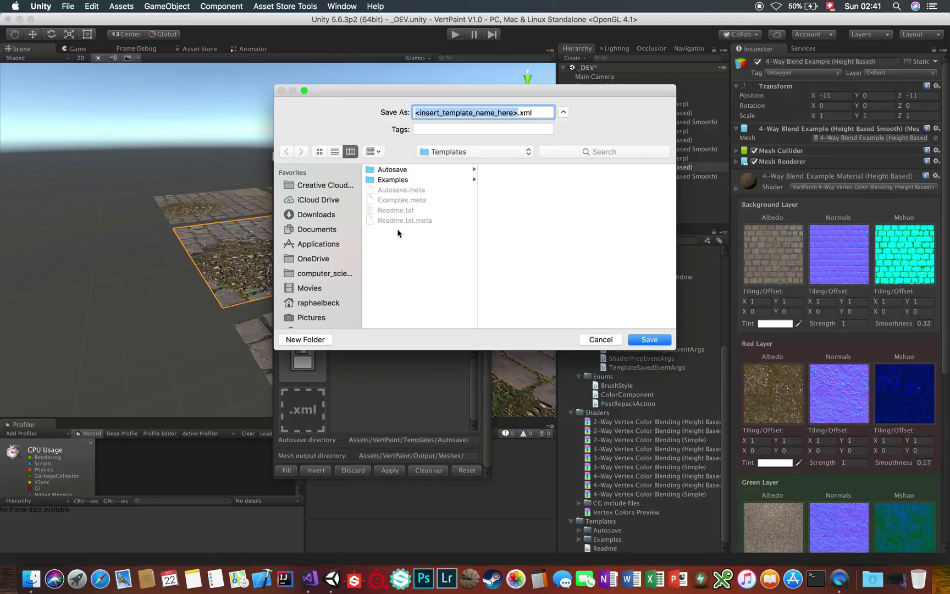
text(test)
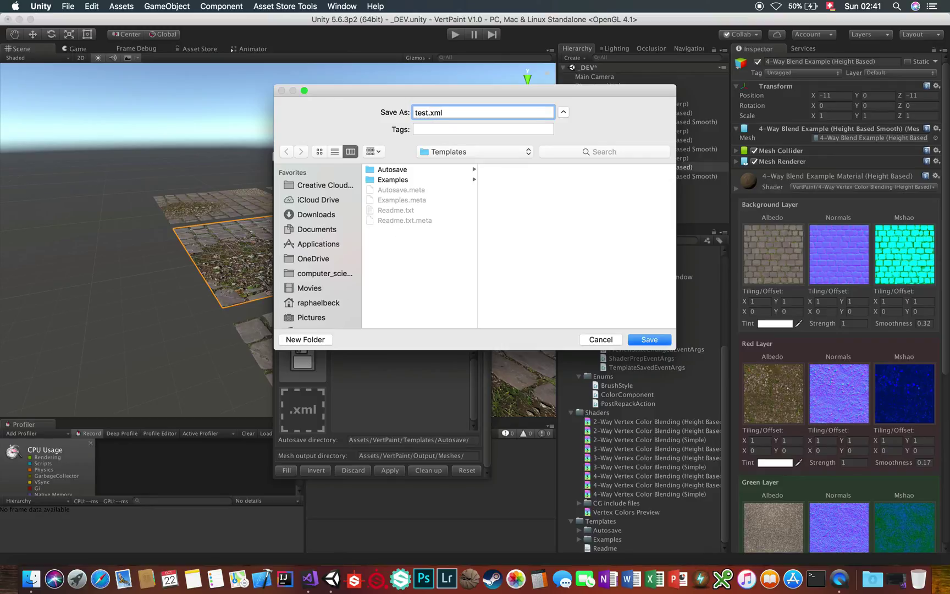
key(Return)
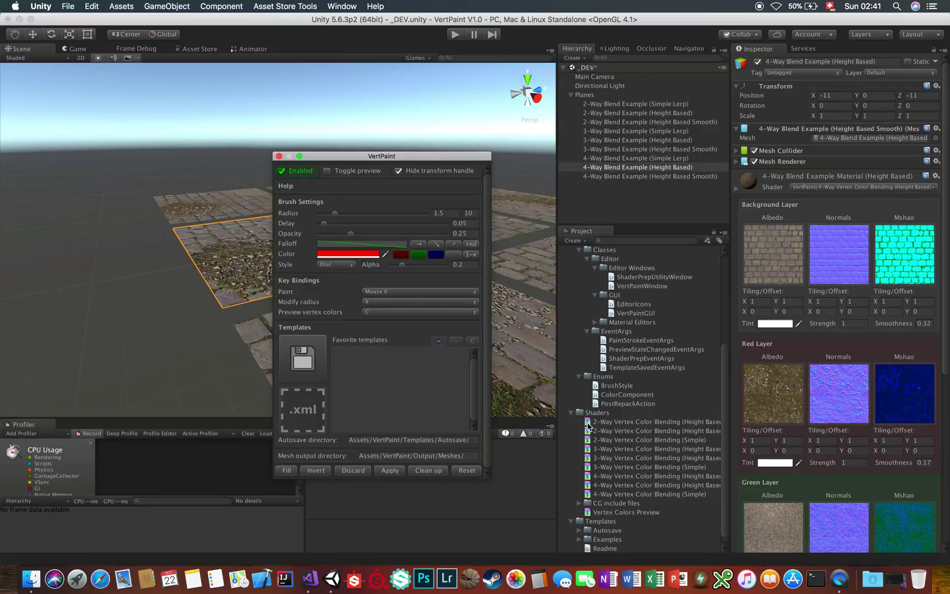
Expand the Examples templates folder and cancel the Autosave directory picker
scroll(673, 537, down, 1)
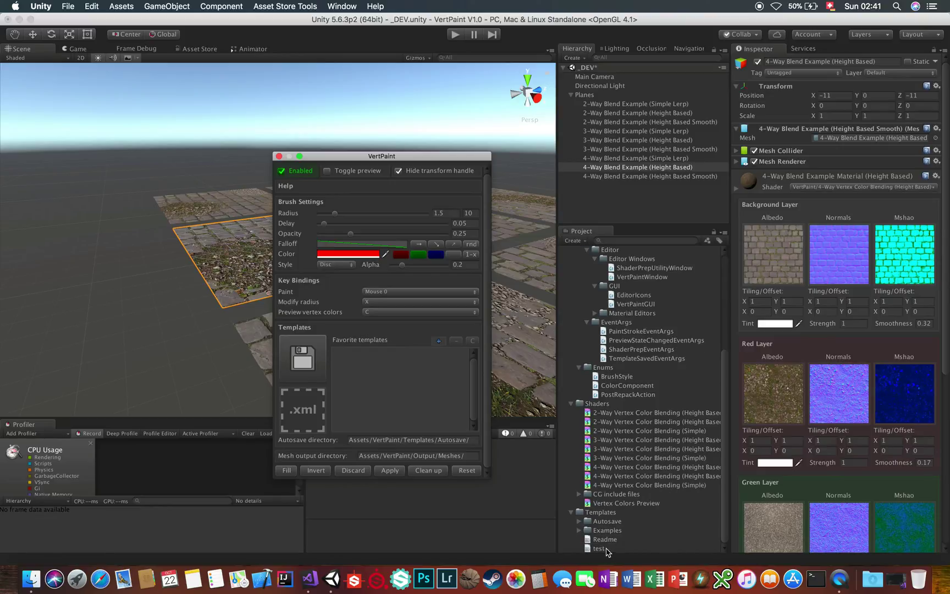
click(580, 530)
scroll(616, 529, down, 3)
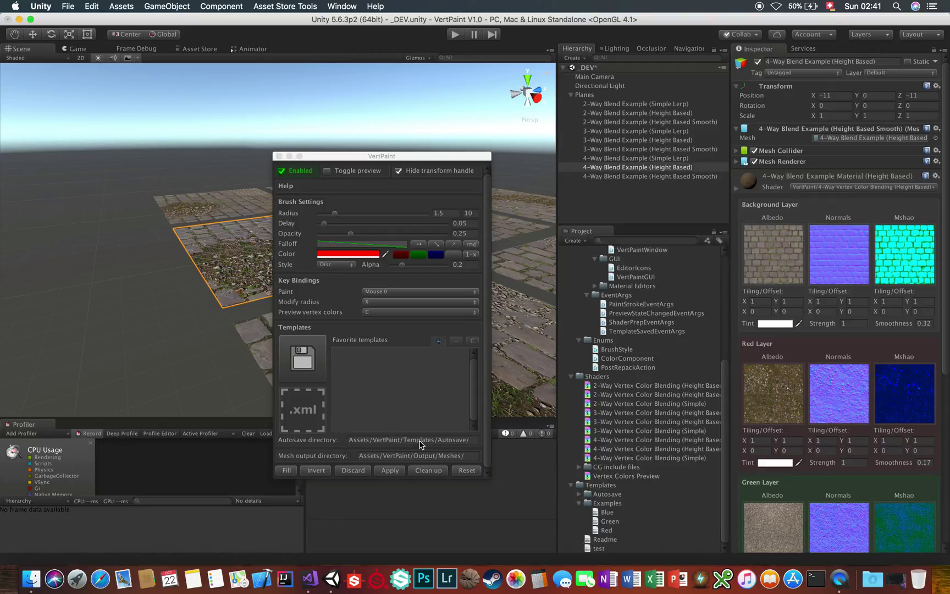
click(442, 441)
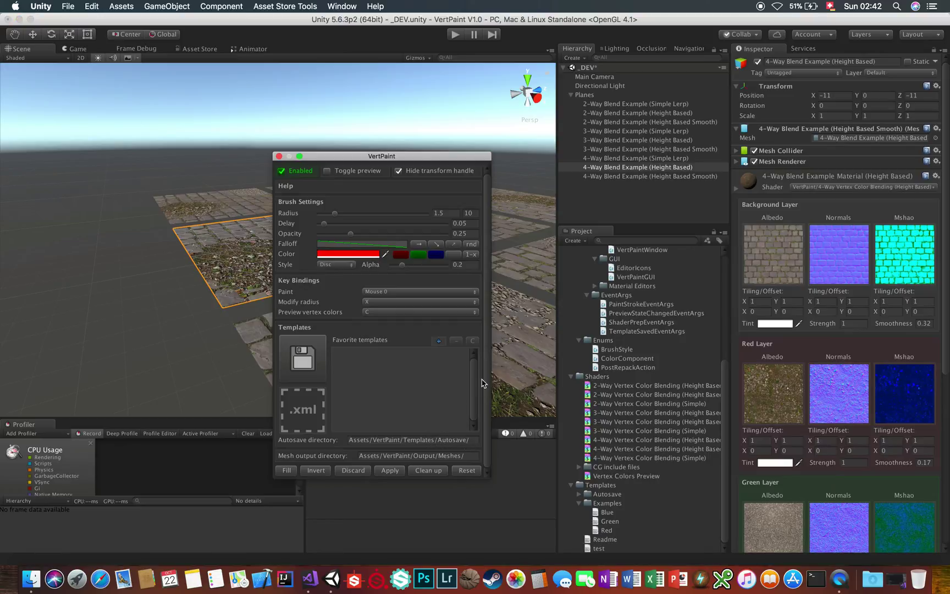
click(597, 330)
Load test.xml, then the Blue and Green example templates, into the brush
click(301, 400)
click(590, 176)
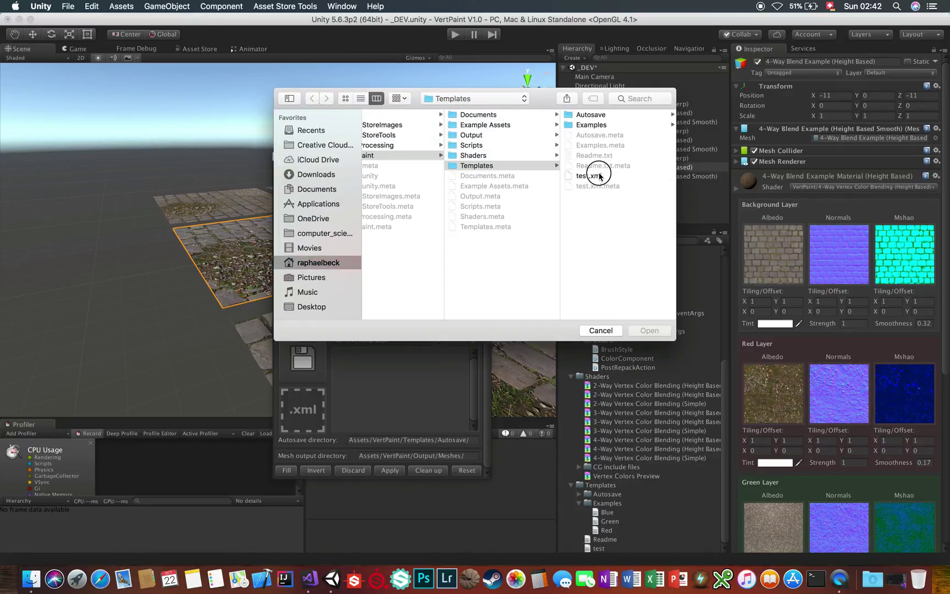
click(643, 331)
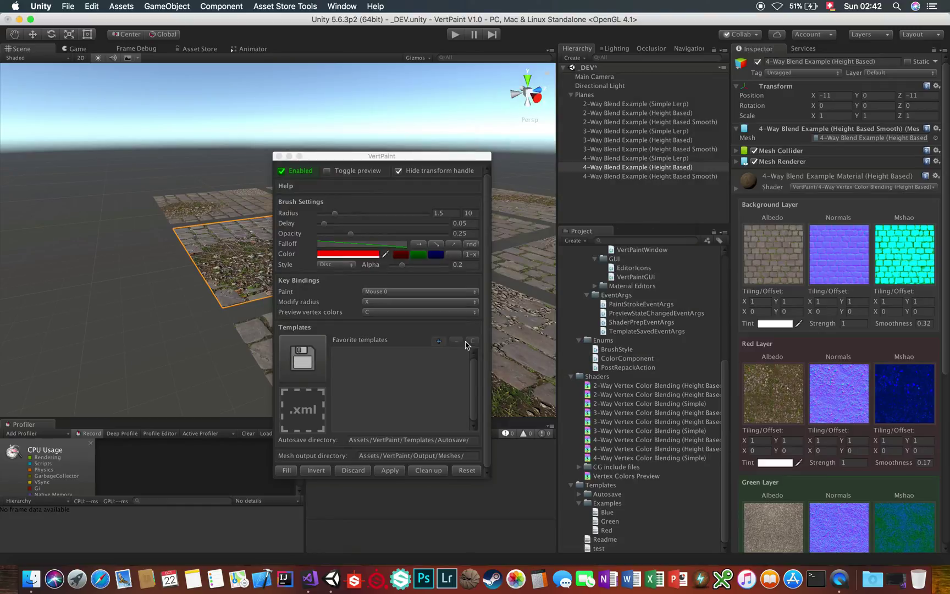
drag(606, 511, 303, 411)
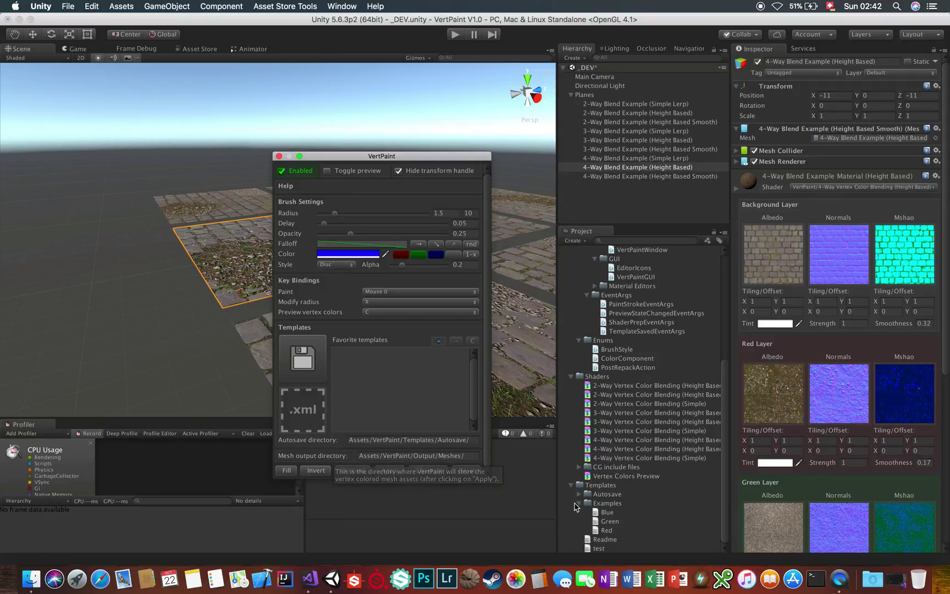
mouse_move(609, 521)
mouse_down()
mouse_move(371, 422)
mouse_move(304, 411)
mouse_up()
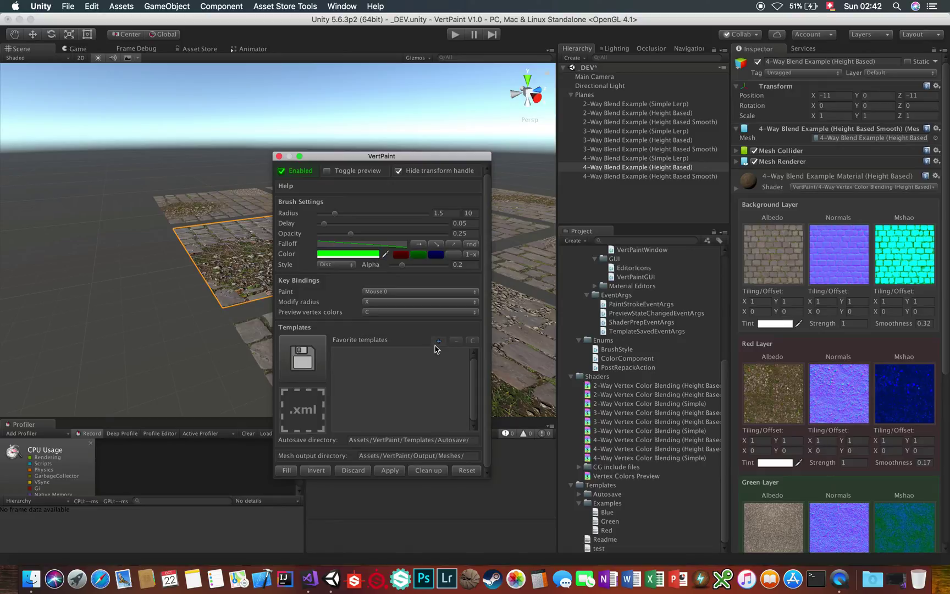
Add Blue and Red templates to Favorites, apply each, and inspect Blue's XML
drag(608, 512, 436, 342)
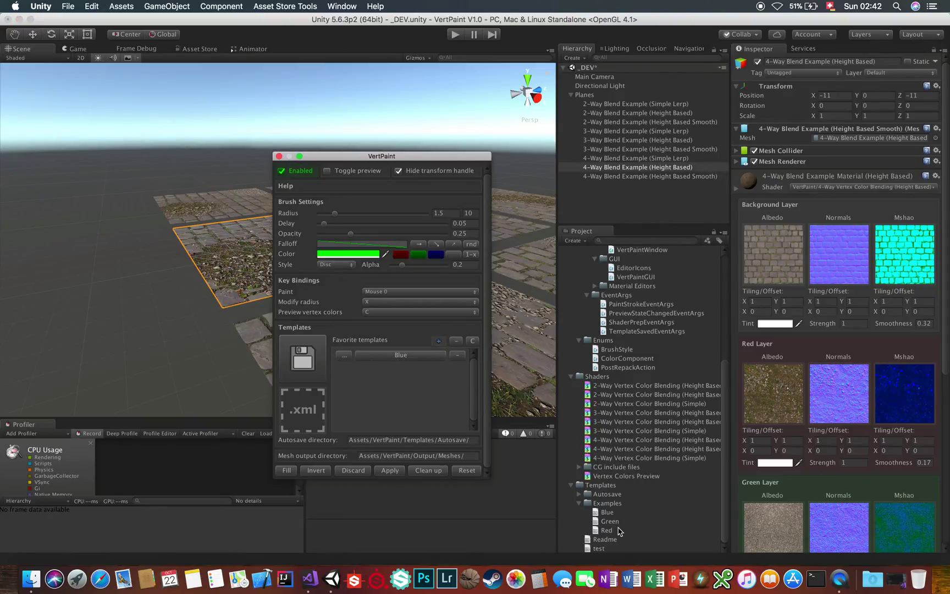
mouse_move(610, 529)
mouse_down()
mouse_move(440, 364)
mouse_move(439, 342)
mouse_up()
click(408, 366)
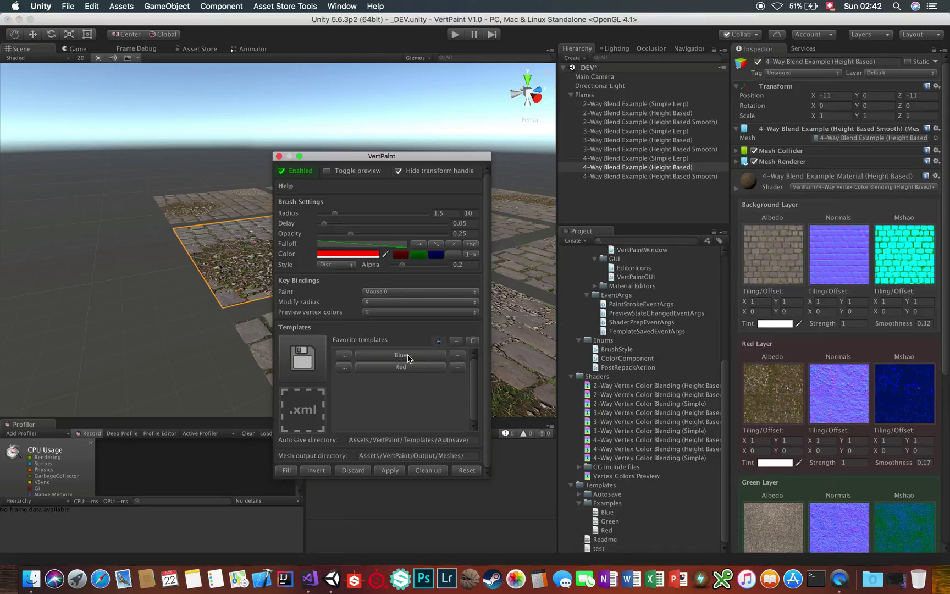
click(408, 358)
click(616, 512)
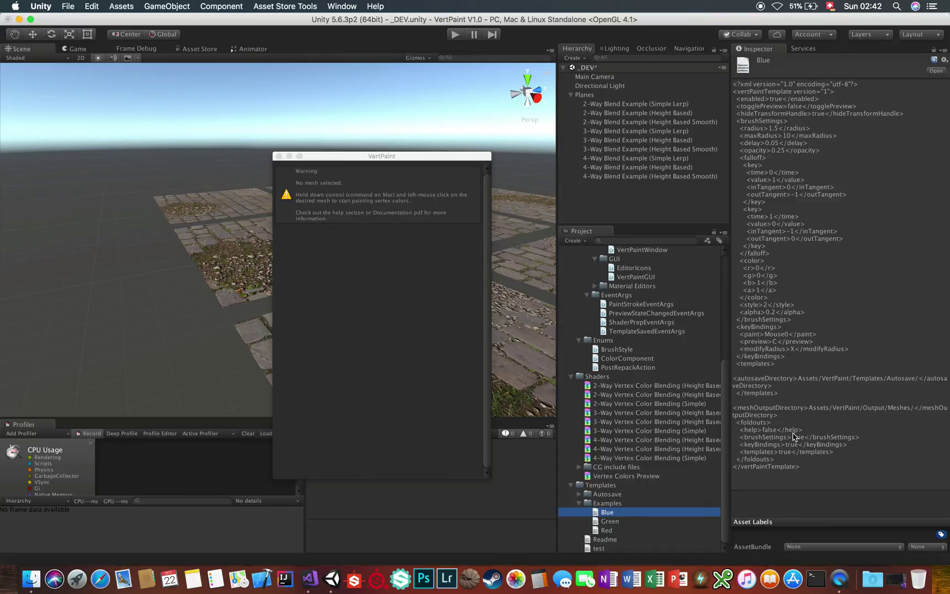
super+click(231, 261)
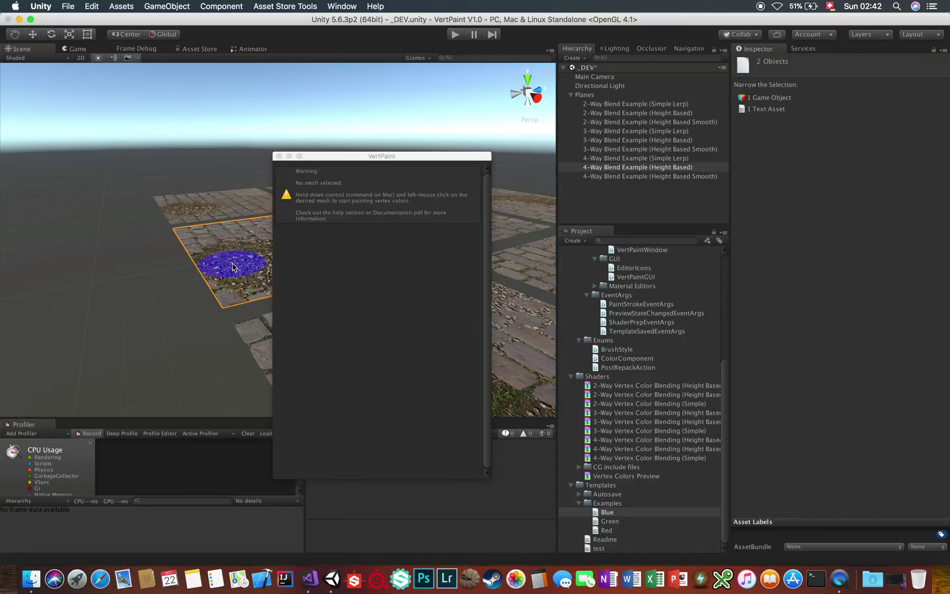
click(437, 342)
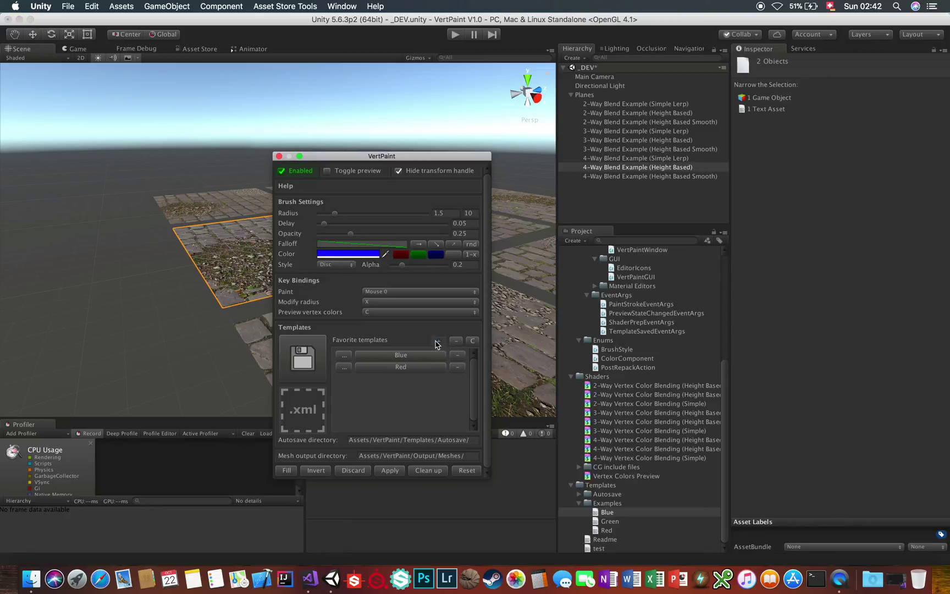
Add Green, remove Red, Green and Blue, then add test.xml and clear the favourites
drag(609, 521, 433, 342)
click(457, 366)
click(456, 342)
click(455, 342)
click(439, 341)
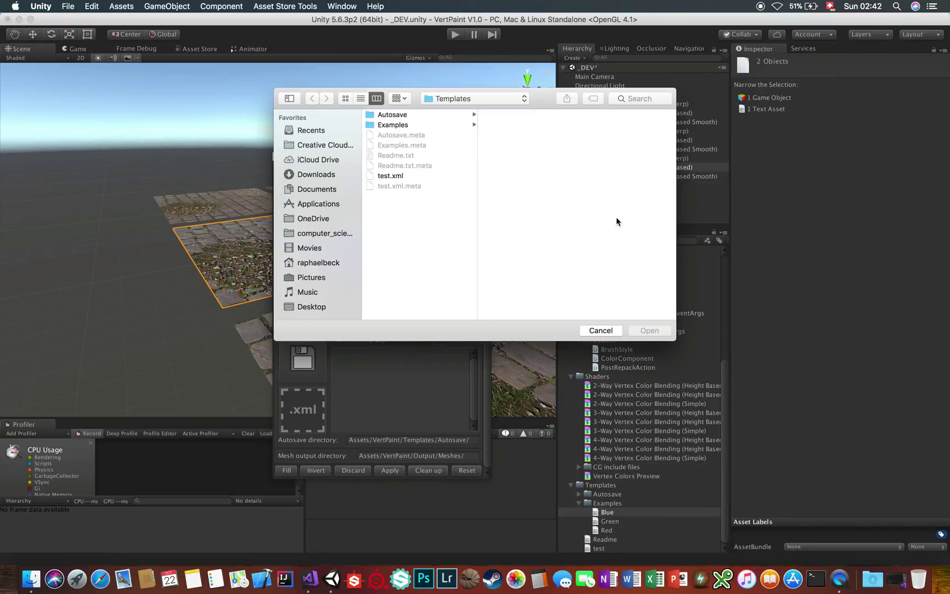
click(413, 175)
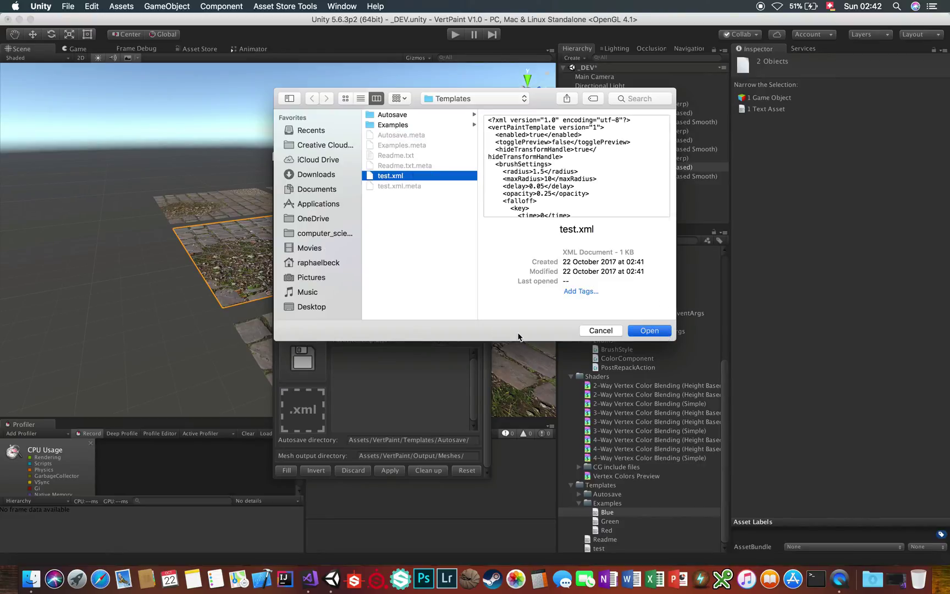
click(663, 329)
click(472, 341)
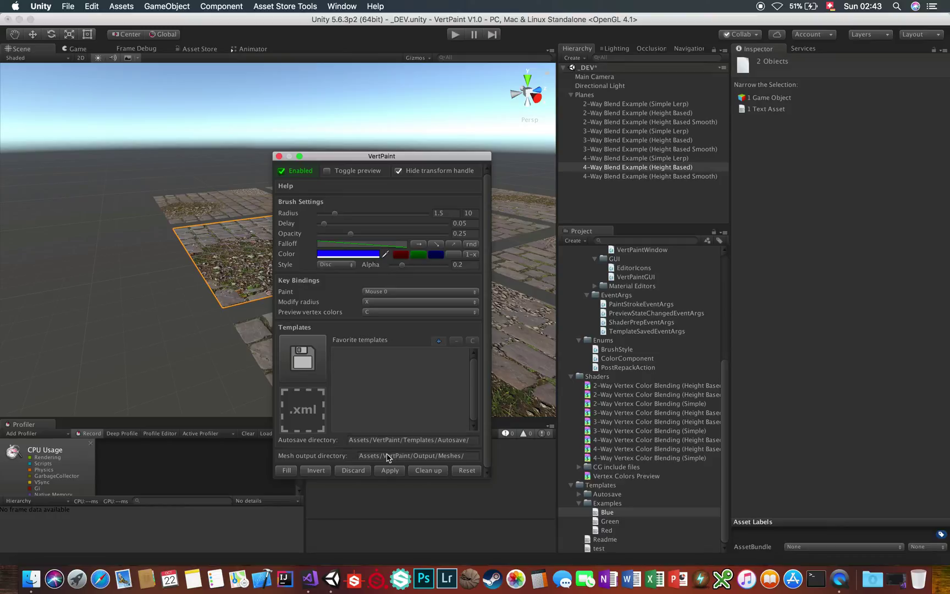
Reset the brush to red defaults and leave mesh output at Assets/VertPaint/Output/Meshes/
scroll(610, 391, up, 5)
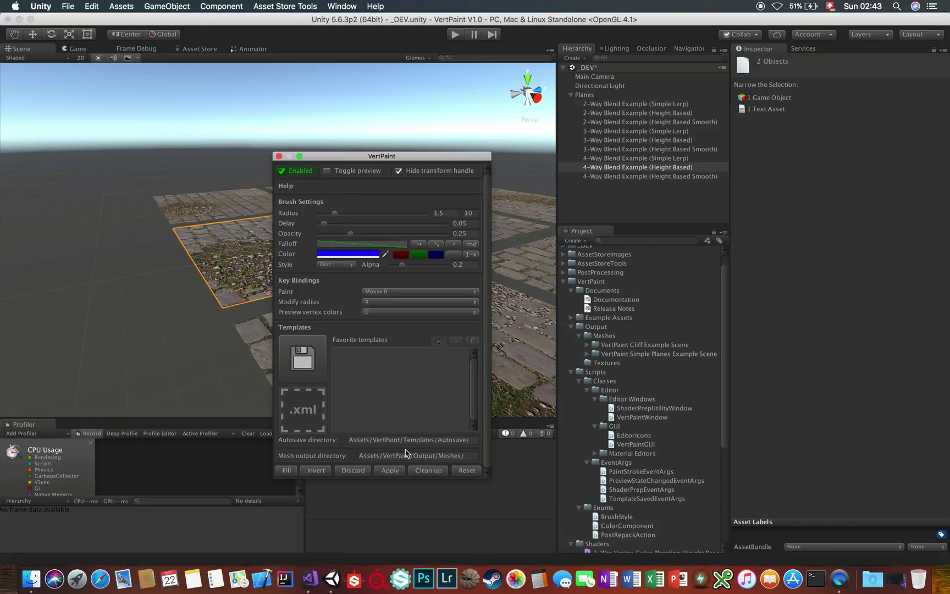
click(467, 470)
drag(432, 158, 539, 185)
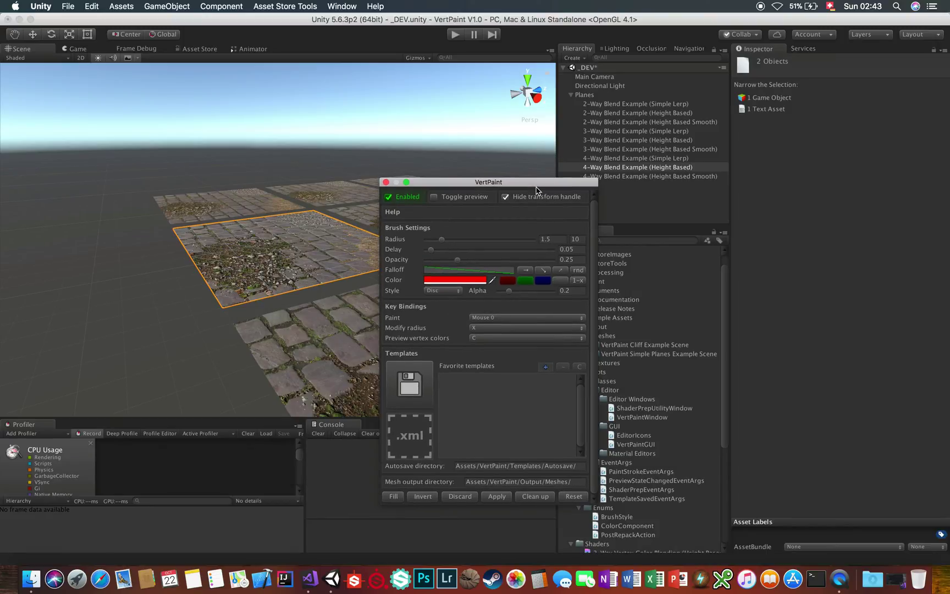
click(535, 481)
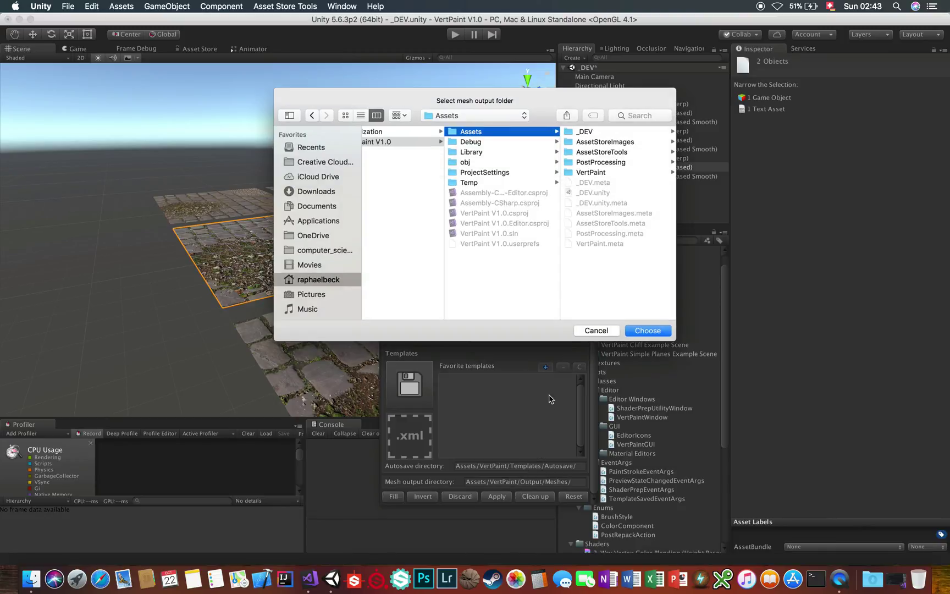
click(595, 330)
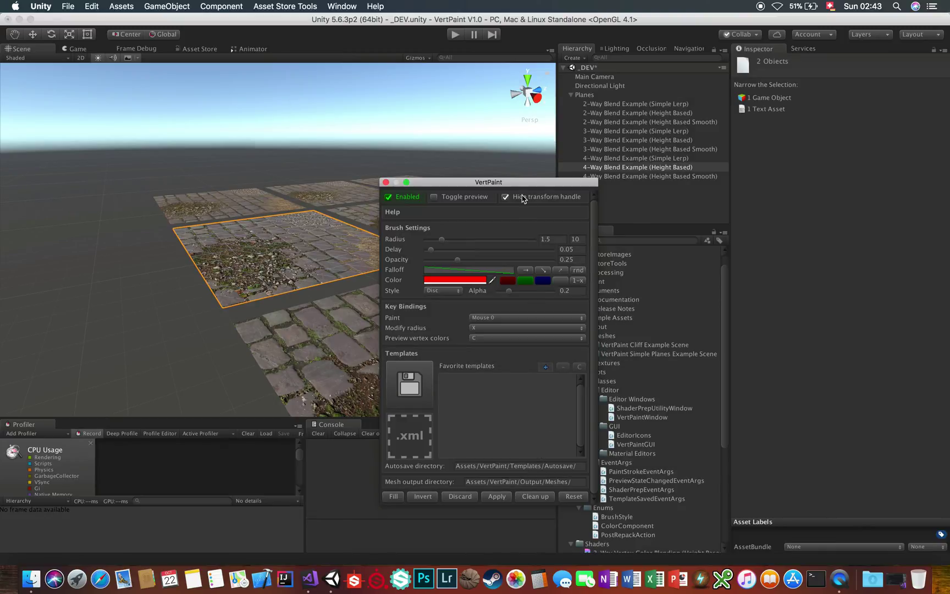
drag(517, 188, 386, 216)
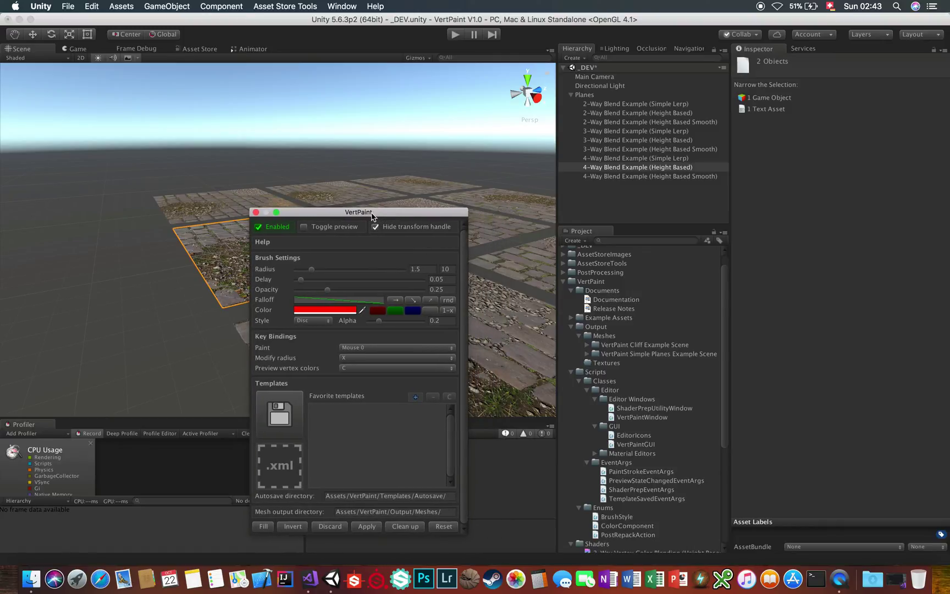
Close VertPaint, frame the plane, and turn off Selection Outline in Gizmos
click(257, 213)
key(f)
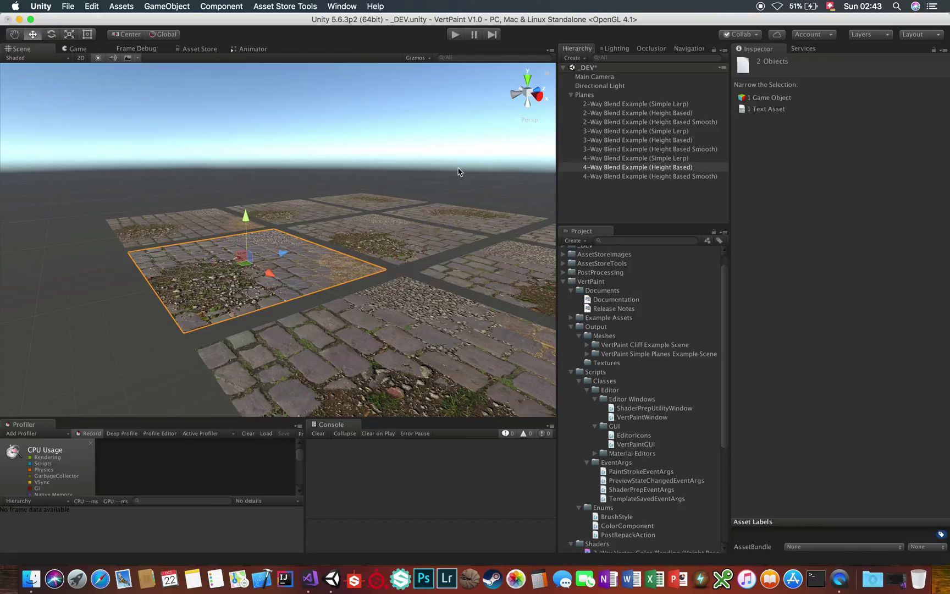
alt+drag(368, 263, 369, 248)
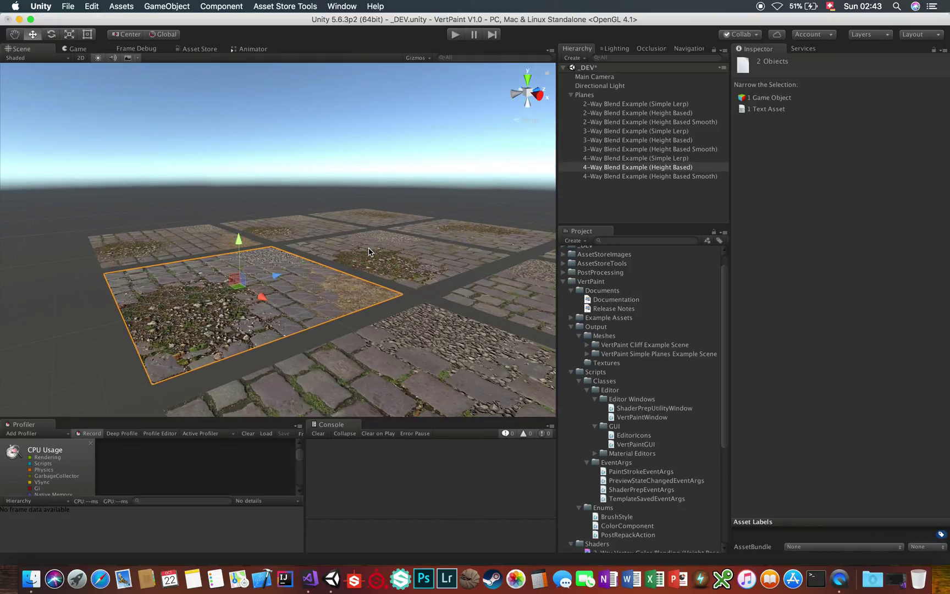
click(415, 58)
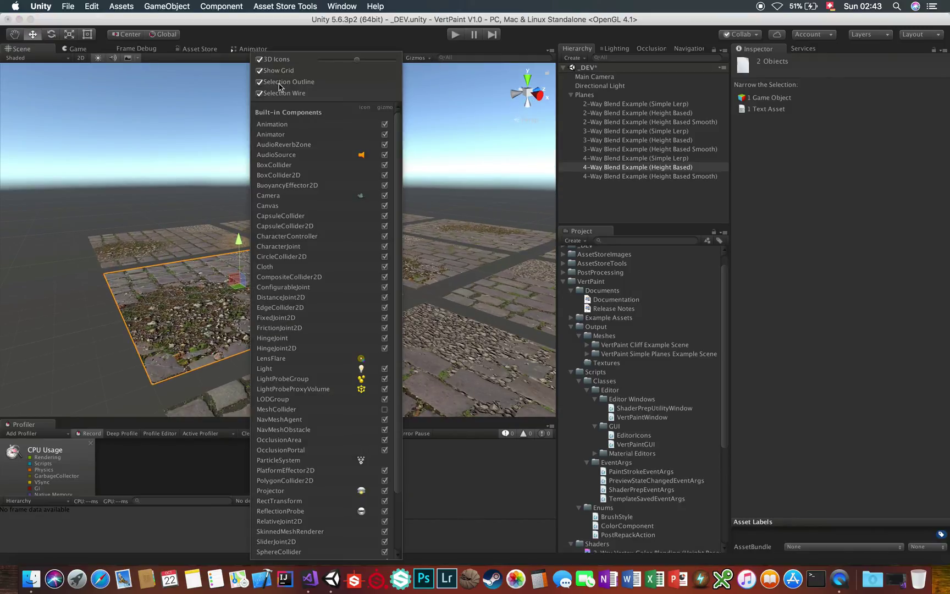
click(259, 81)
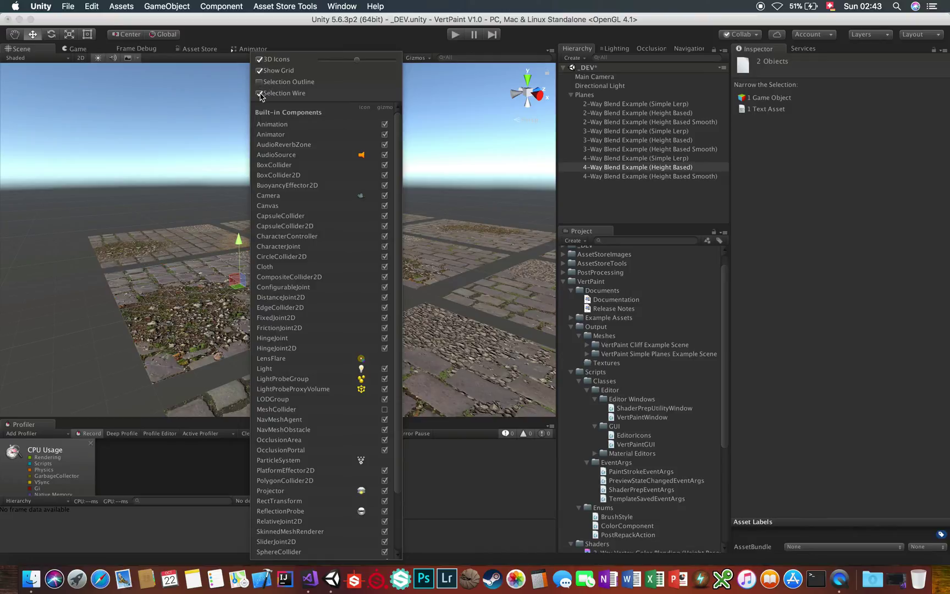
click(493, 108)
Paint red across the 4-Way Blend Example (Height Based) plane in VertPaint, then close it
click(310, 298)
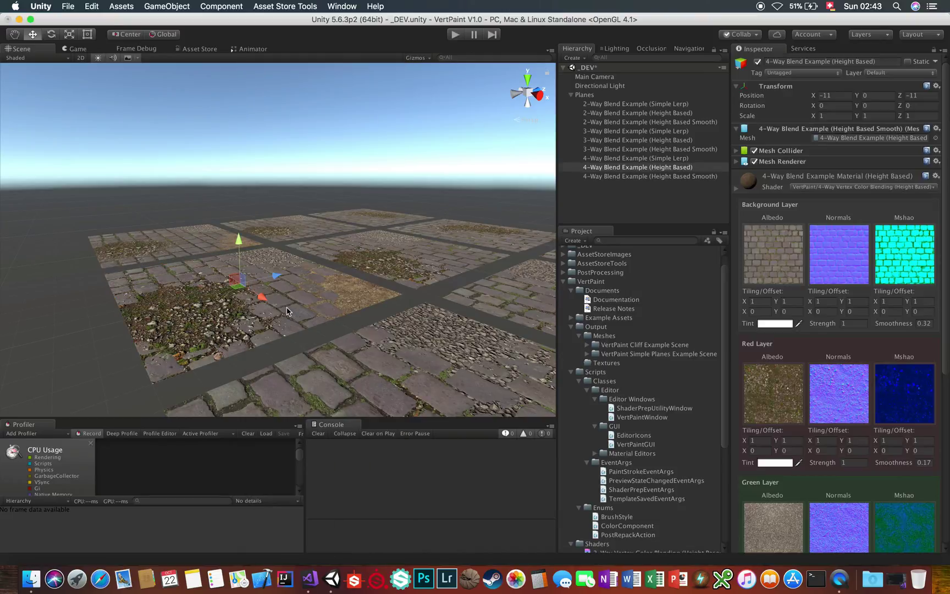
key(super+shift+v)
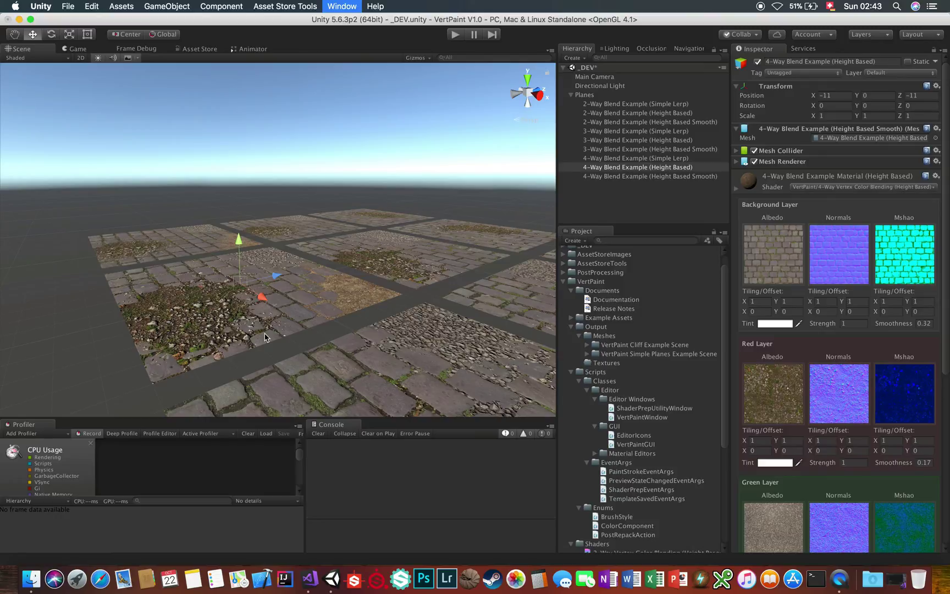
mouse_move(264, 337)
mouse_down()
mouse_move(191, 314)
mouse_move(167, 290)
mouse_move(146, 288)
mouse_move(153, 278)
mouse_move(220, 277)
mouse_up()
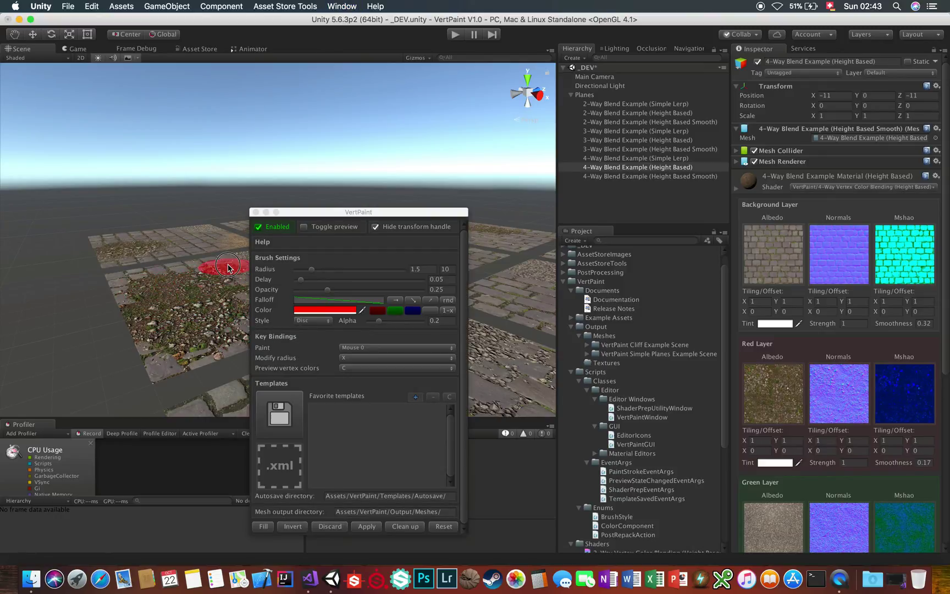
drag(331, 211, 483, 239)
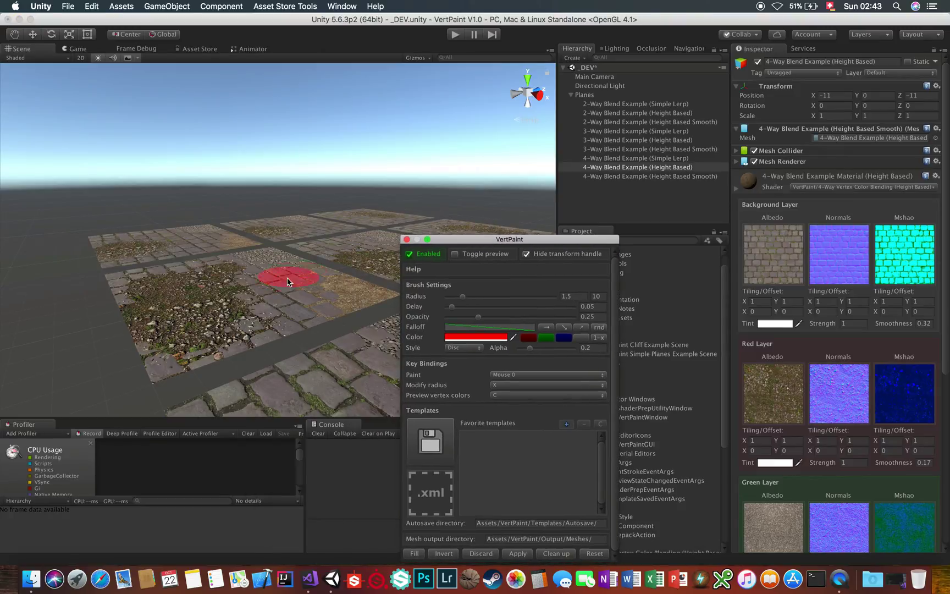
click(351, 365)
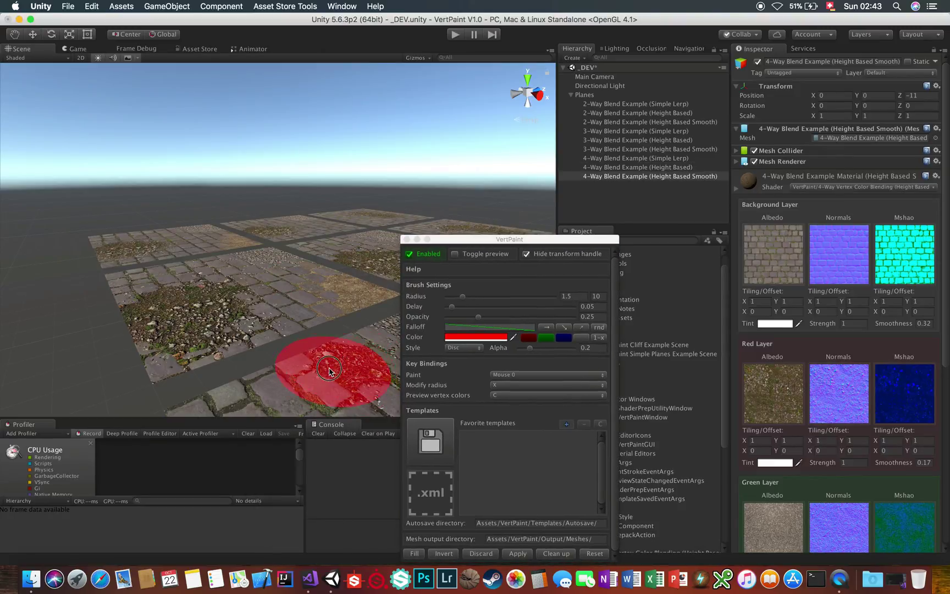
click(302, 319)
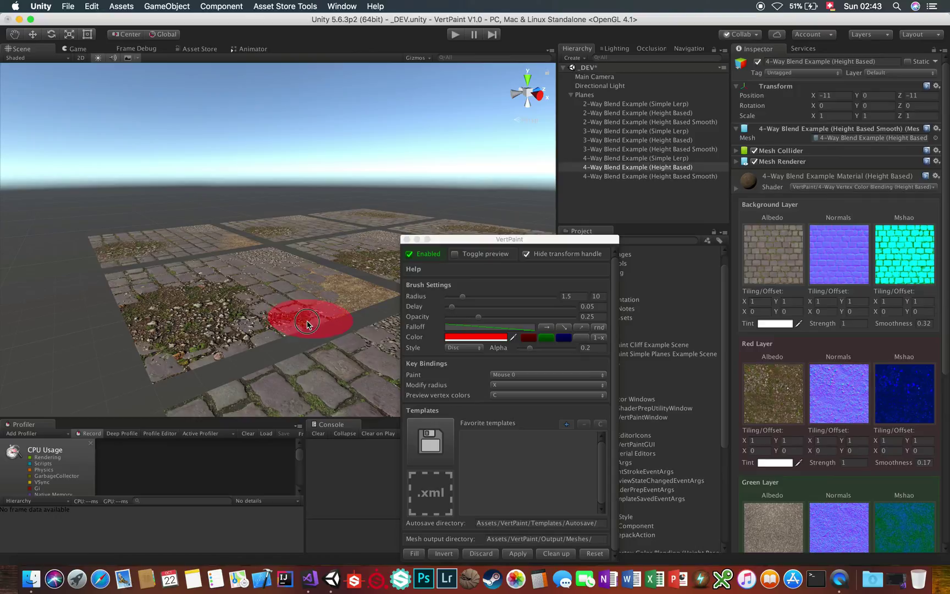
drag(453, 244, 406, 244)
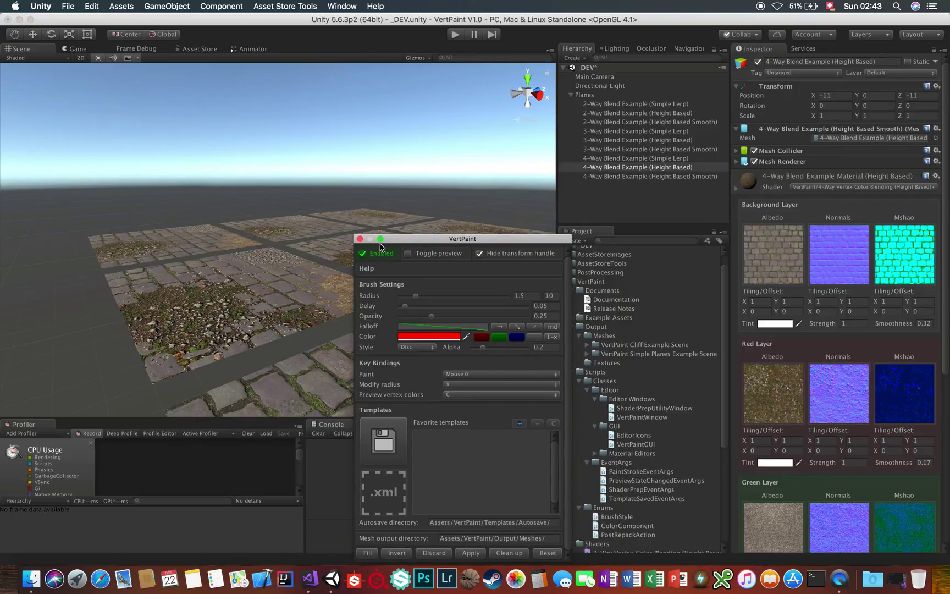
click(360, 240)
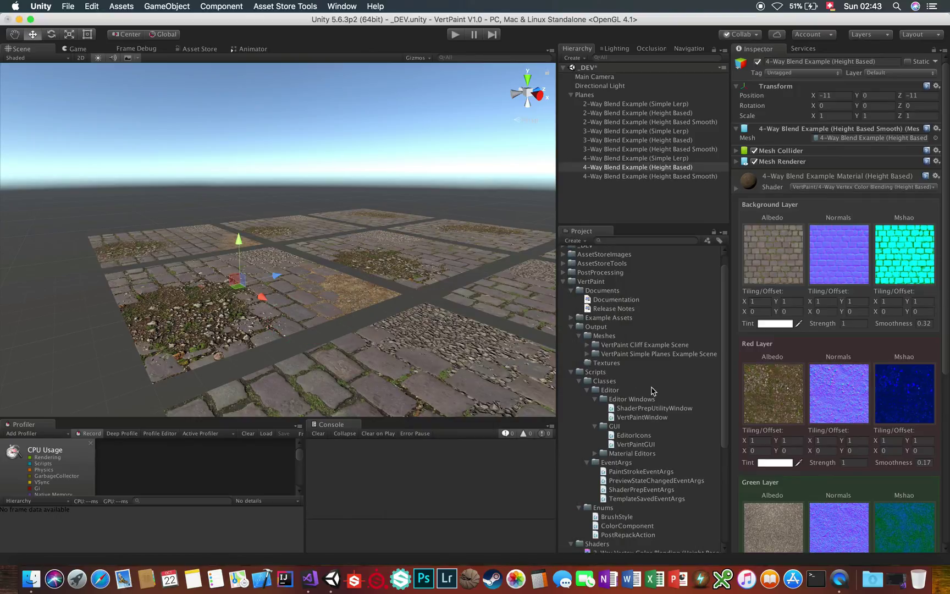
Expand the Example Assets folder in the Project panel
scroll(652, 391, down, 1)
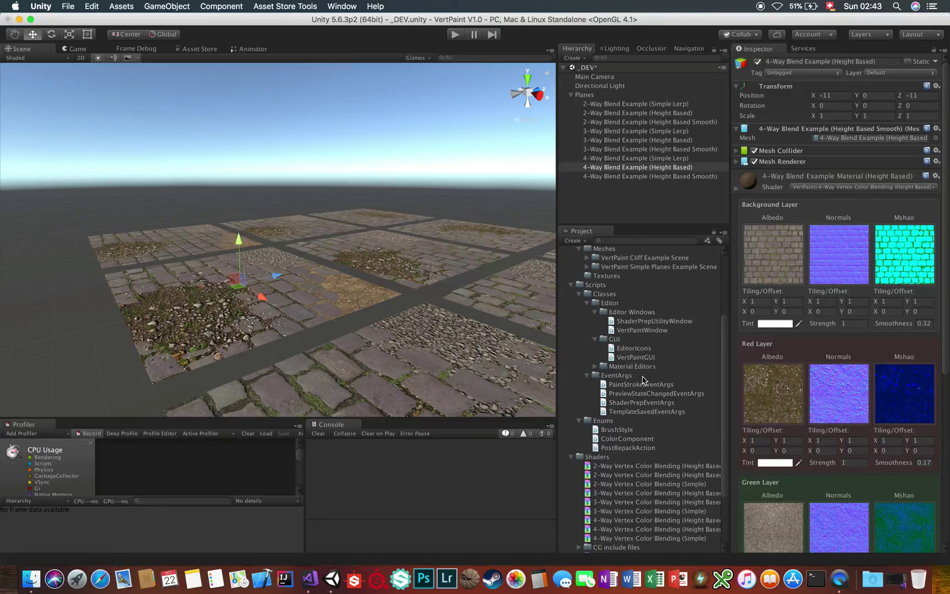
scroll(637, 407, down, 5)
scroll(639, 488, up, 11)
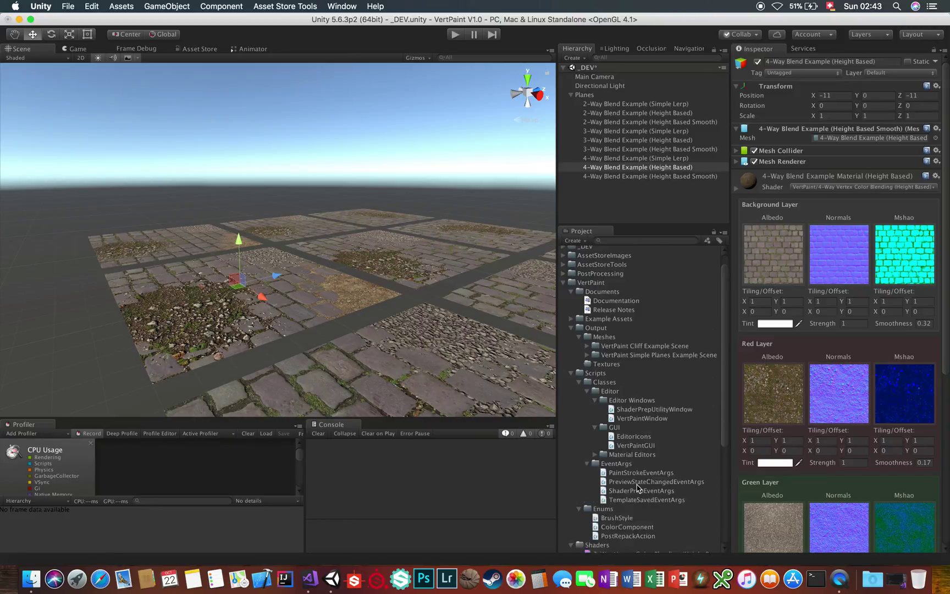
click(571, 335)
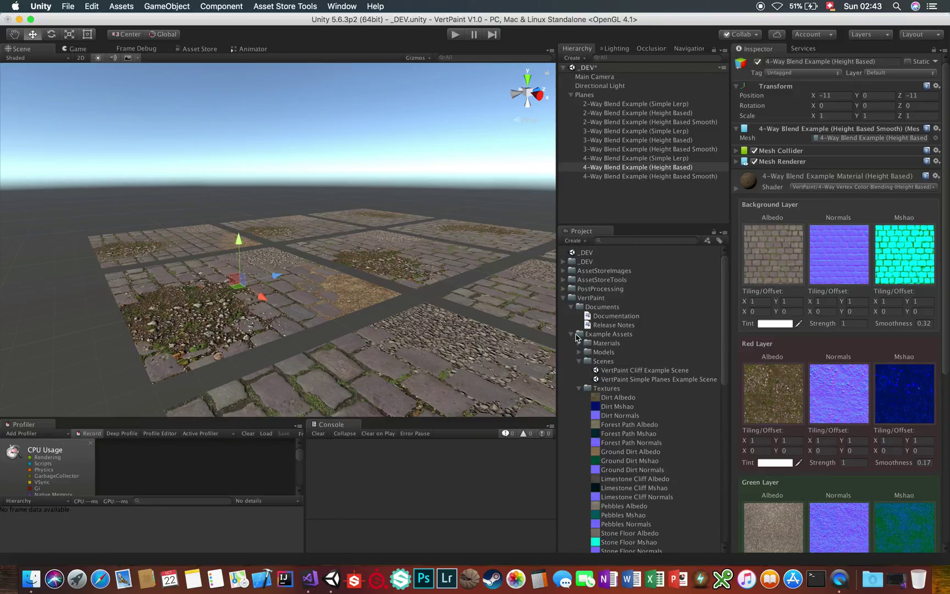
Open VertPaint Cliff Example Scene with Don't Save, and select the Cliff Example mesh
double_click(642, 371)
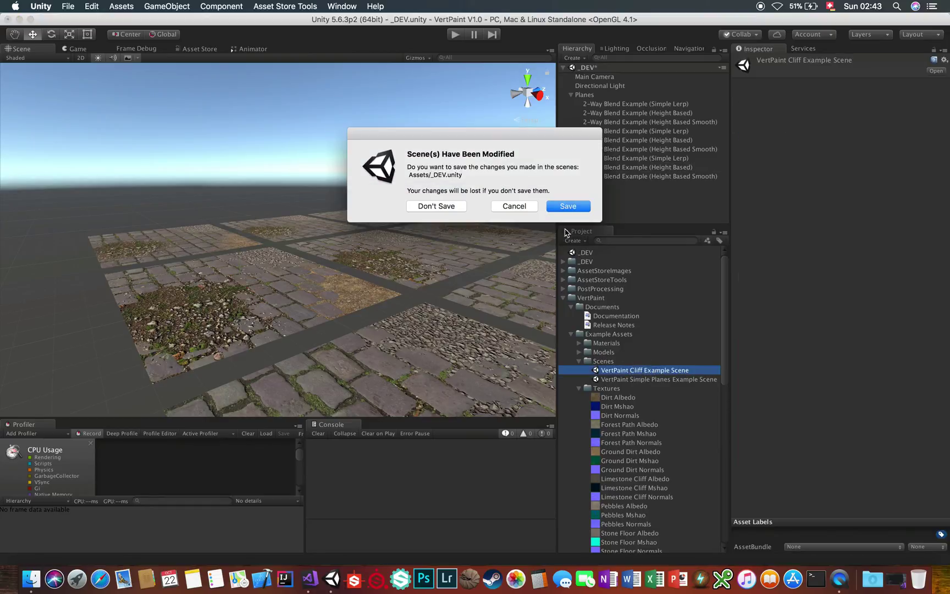
click(436, 207)
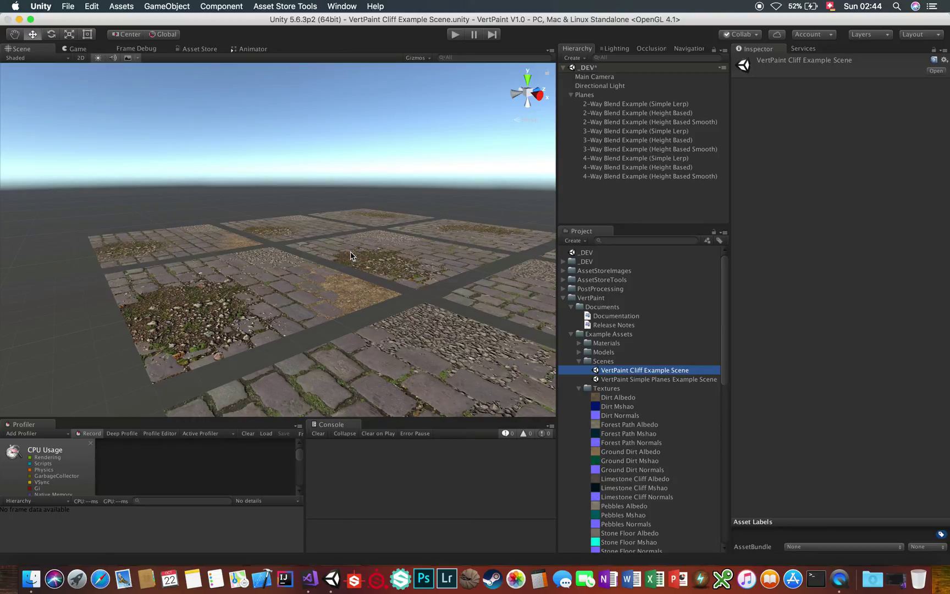
click(360, 290)
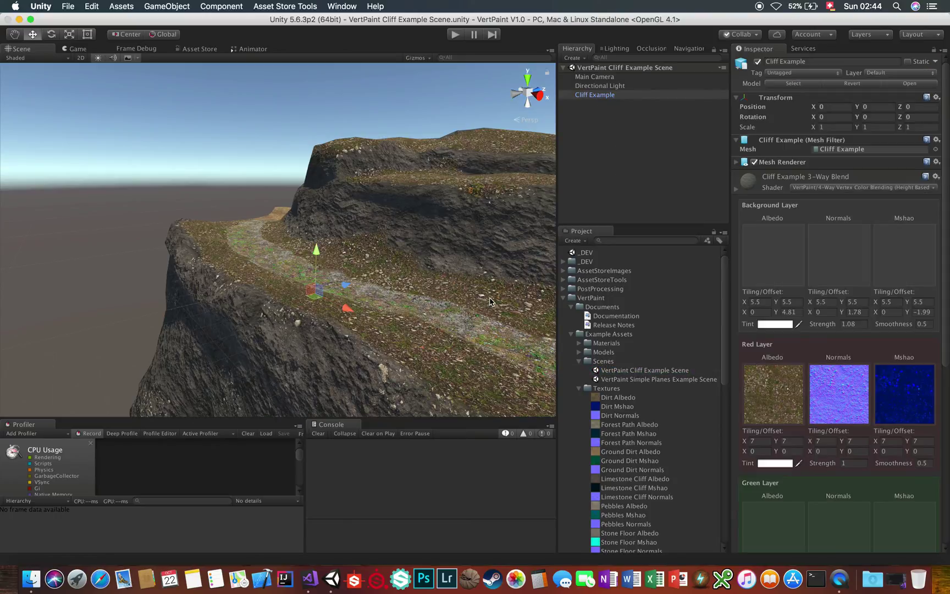
click(172, 174)
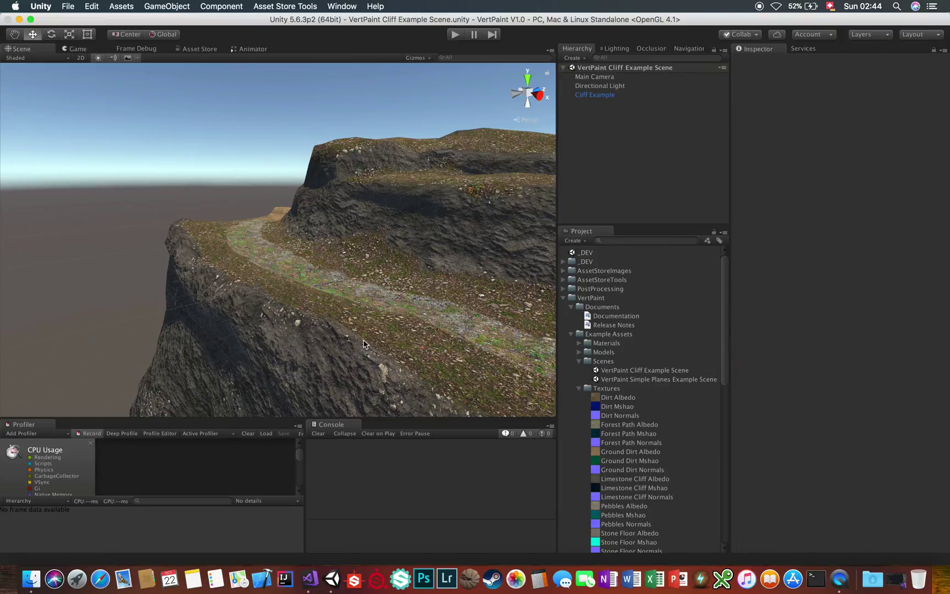
alt+drag(363, 344, 405, 334)
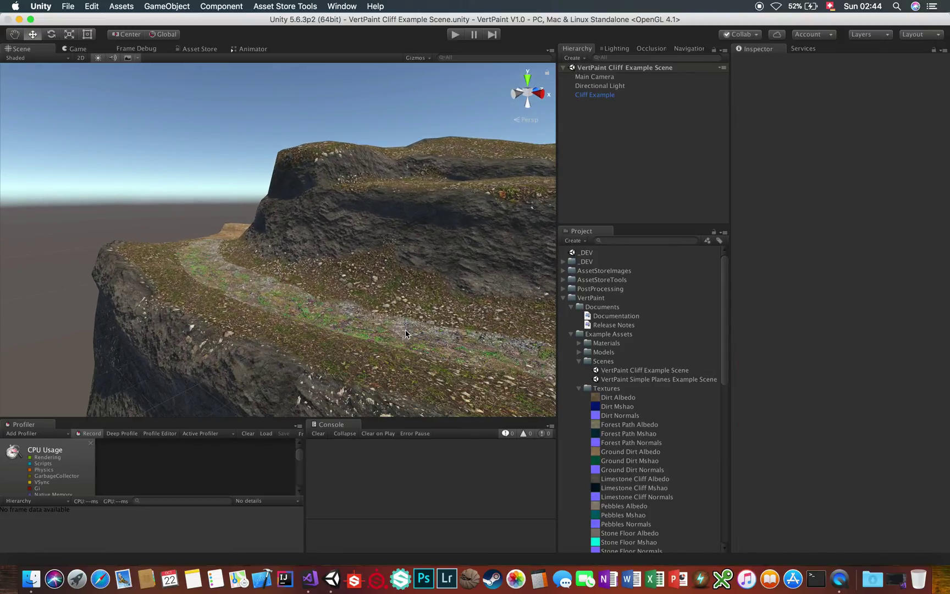
click(326, 296)
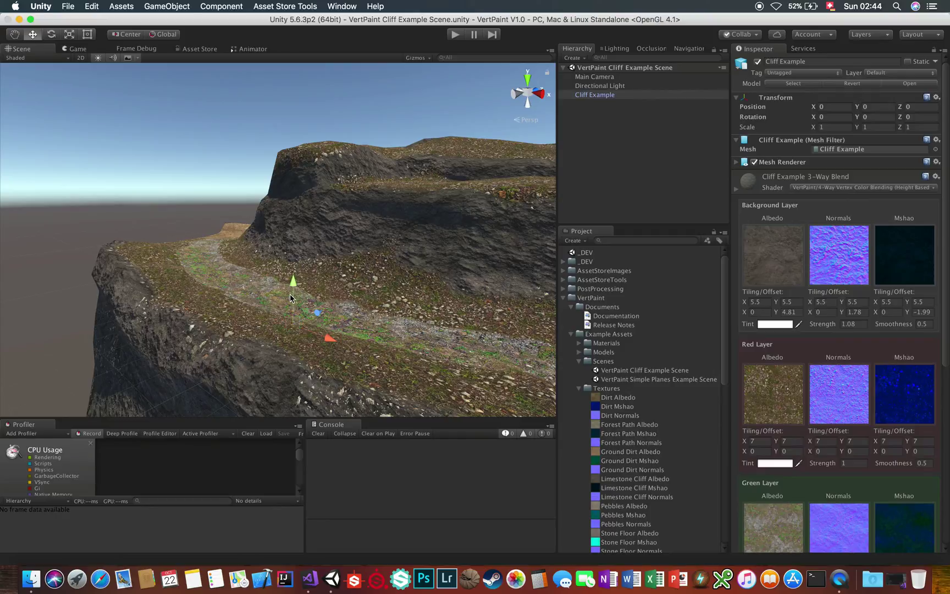
Open VertPaint on the Cliff Example, move it right, and orbit to the cliff's left face
key(super+shift+v)
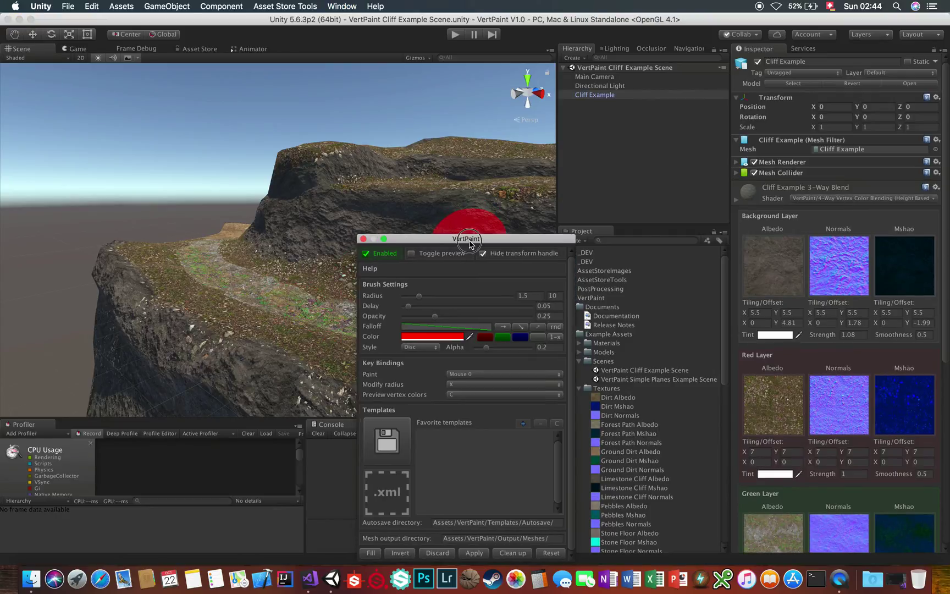
drag(468, 242, 562, 230)
click(269, 329)
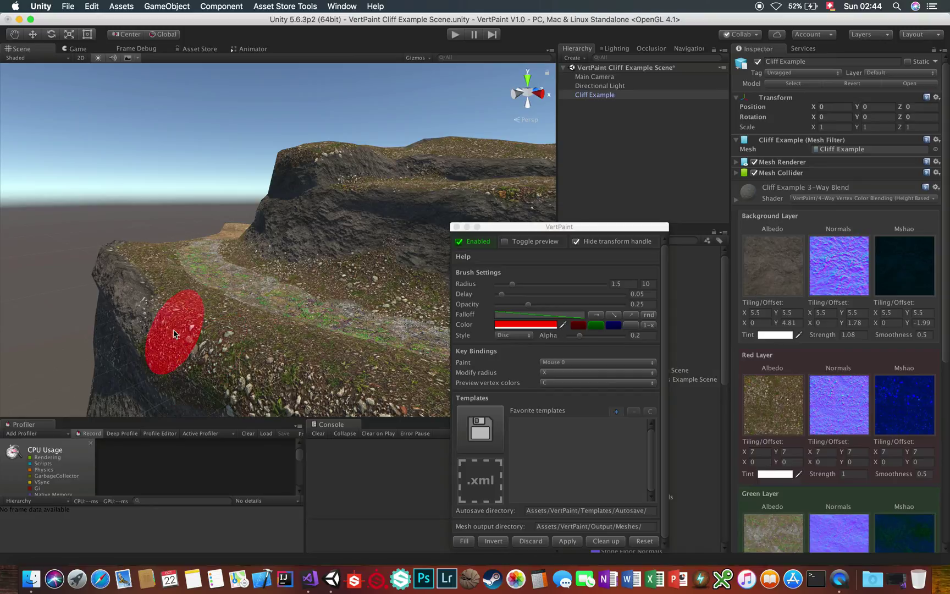
mouse_move(180, 329)
alt+mouse_down()
mouse_move(195, 307)
mouse_move(258, 361)
mouse_move(262, 342)
alt+mouse_up()
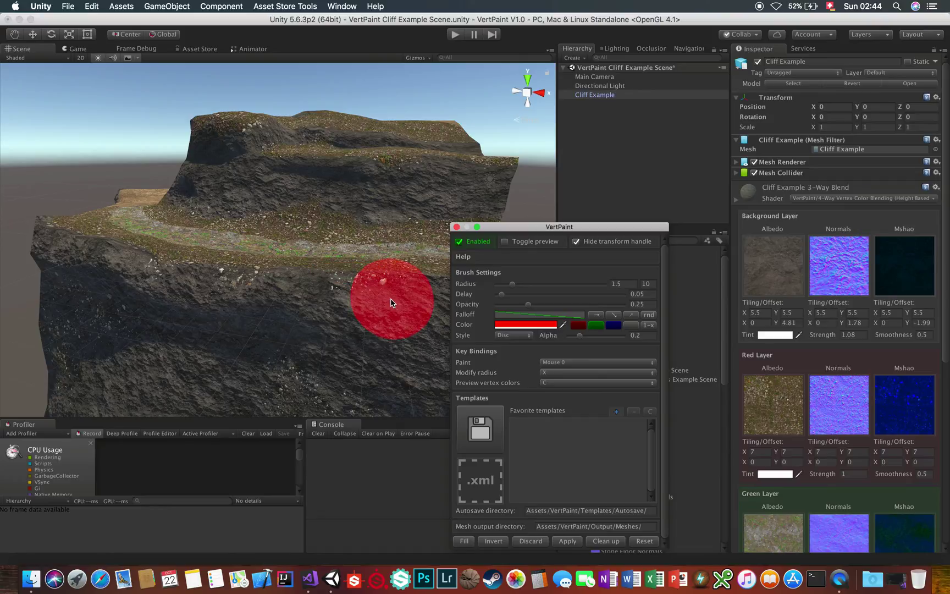
click(464, 541)
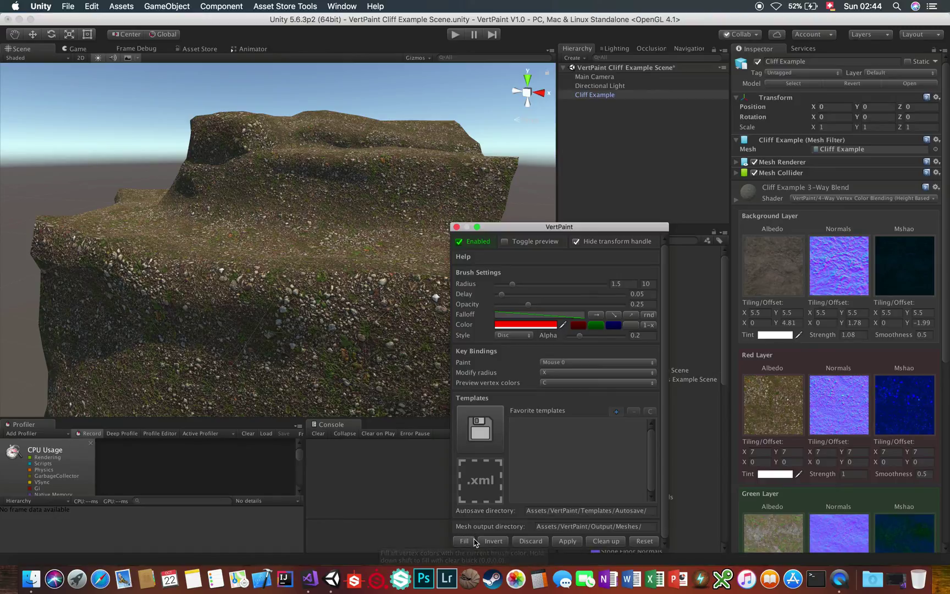
click(464, 542)
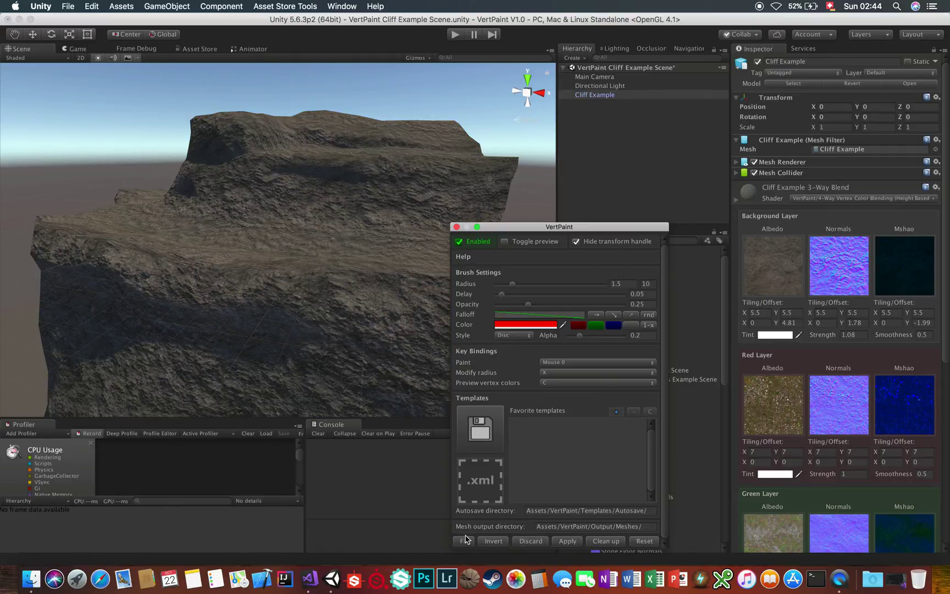
click(534, 544)
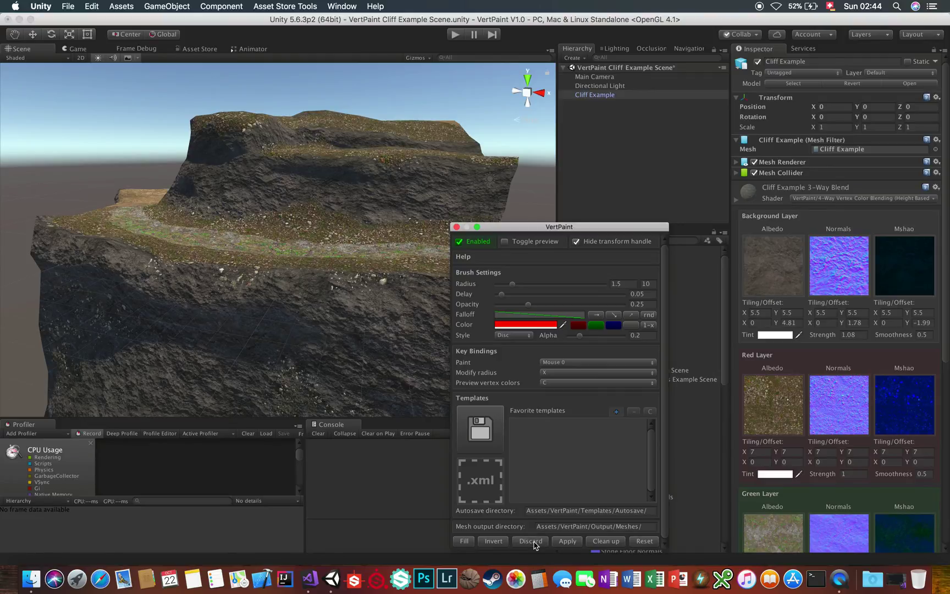
drag(564, 227, 528, 170)
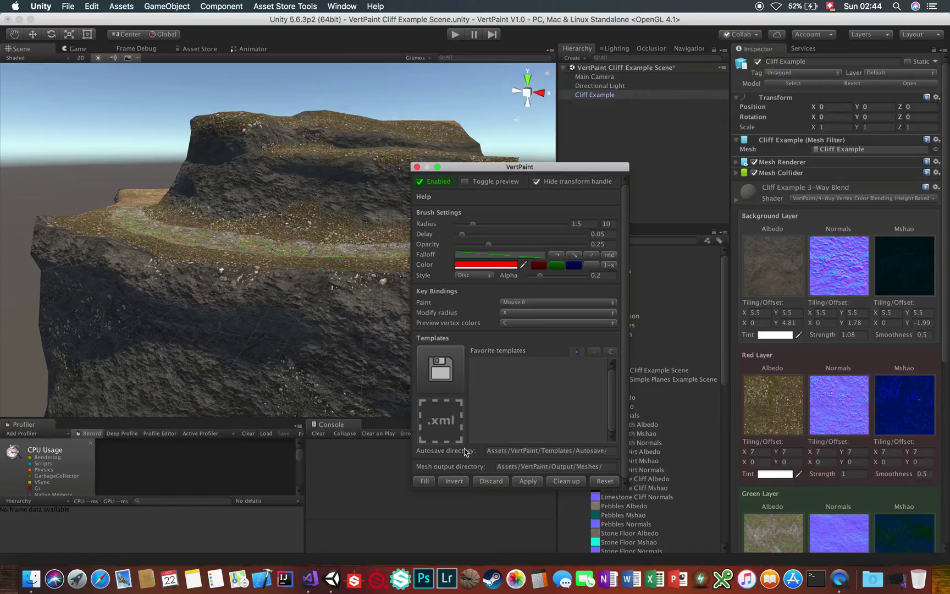
click(454, 481)
click(454, 481)
click(516, 234)
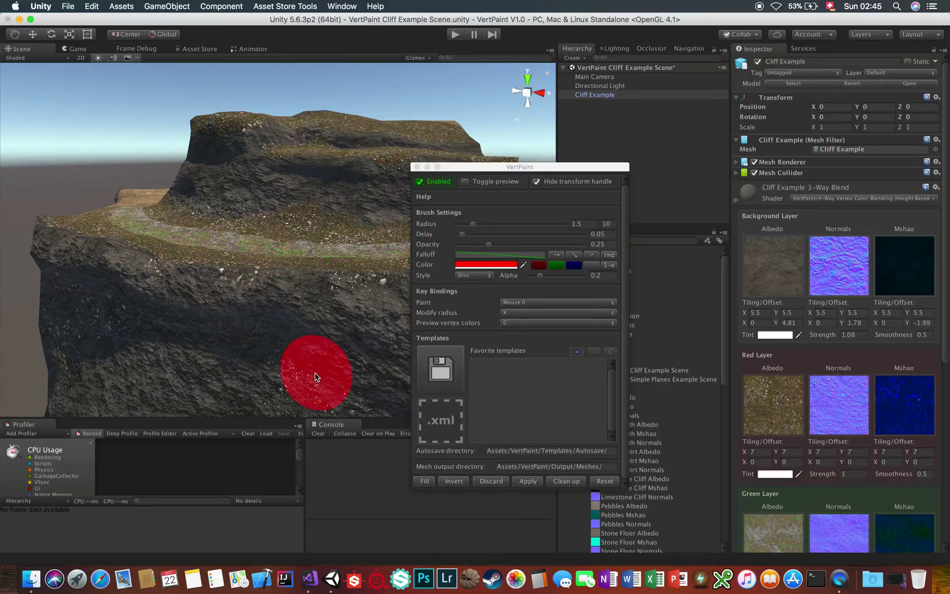
drag(526, 168, 488, 168)
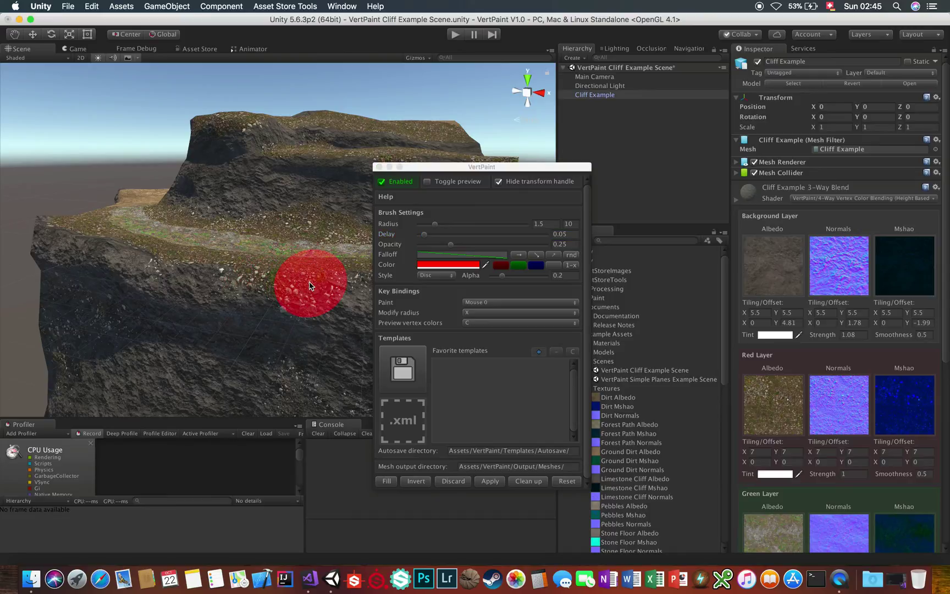
Apply new cliff meshes up to Cliff Example 4, then Clean up older ones into _old
click(489, 481)
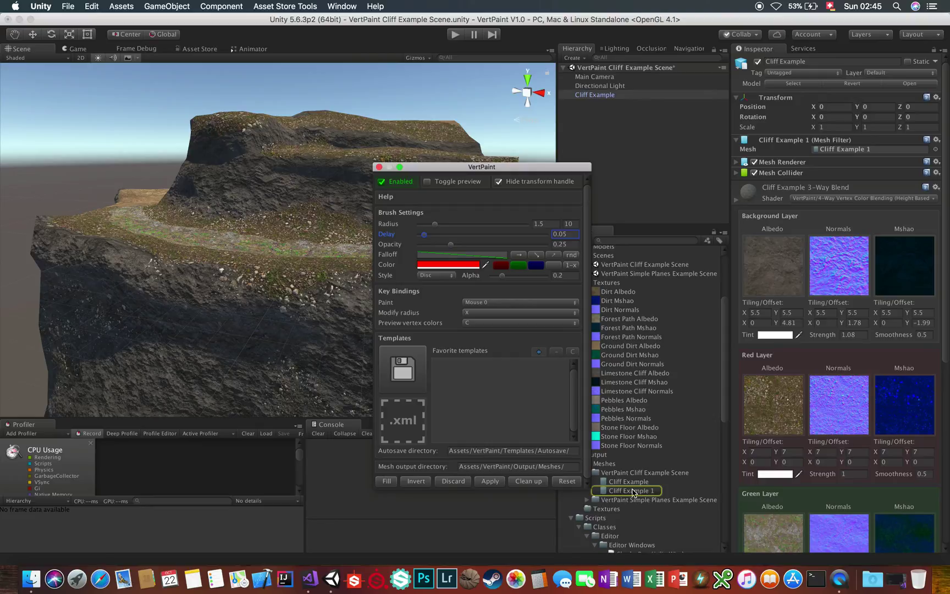
drag(526, 167, 446, 167)
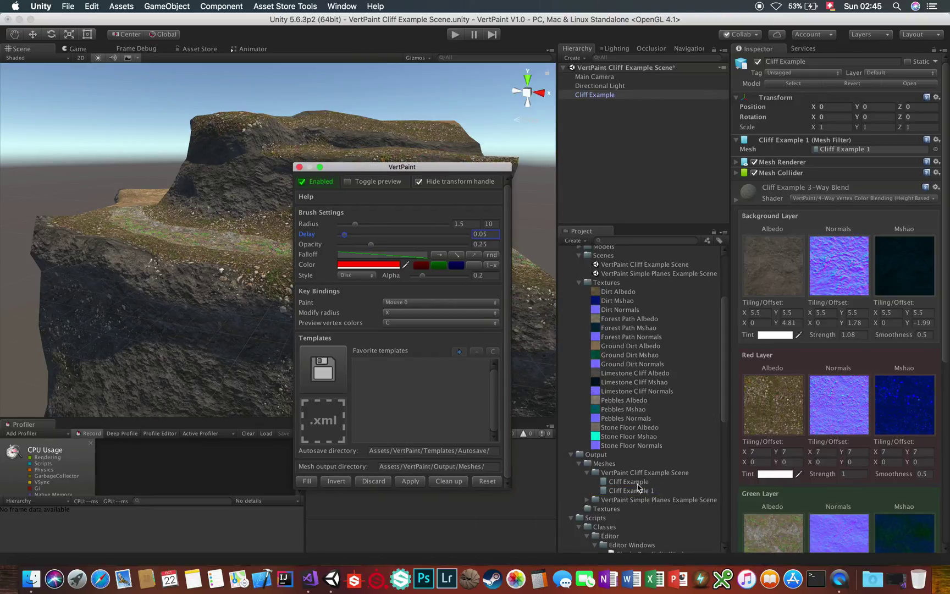
click(407, 481)
click(405, 481)
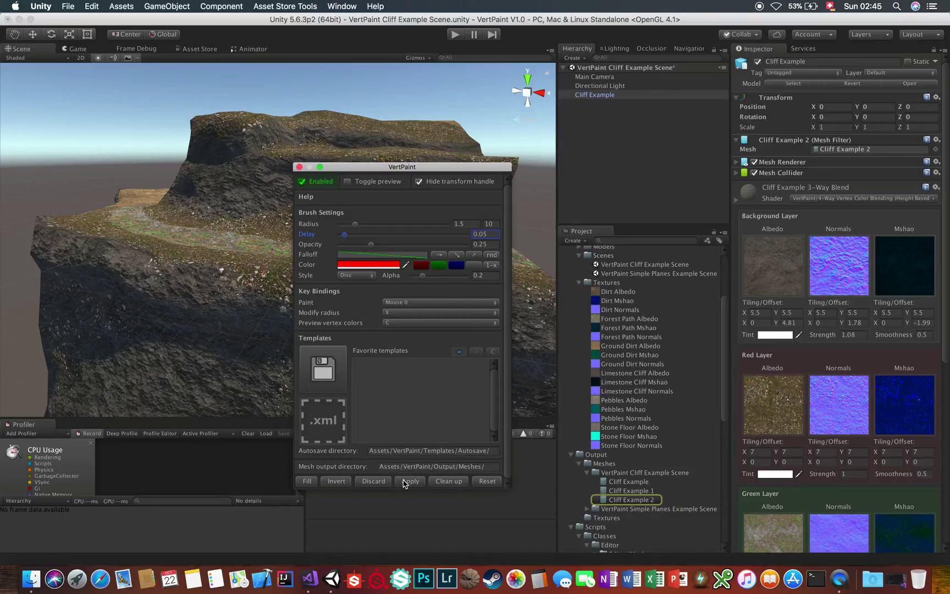
click(405, 482)
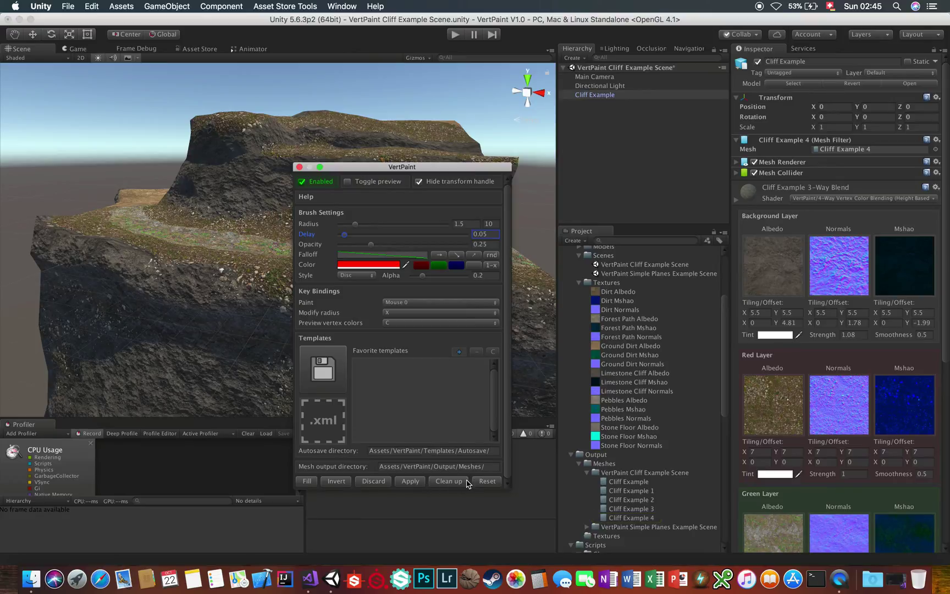
click(437, 481)
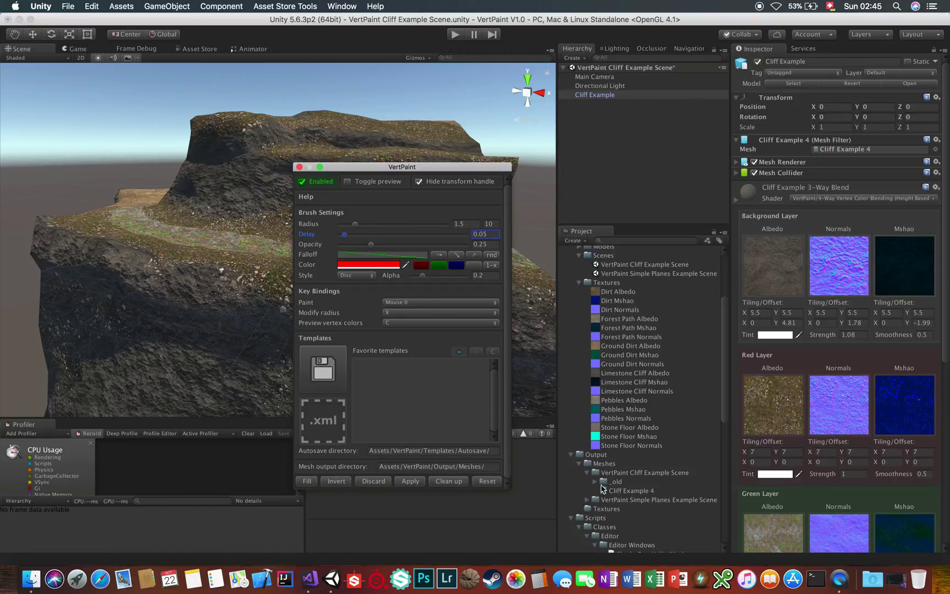
click(596, 481)
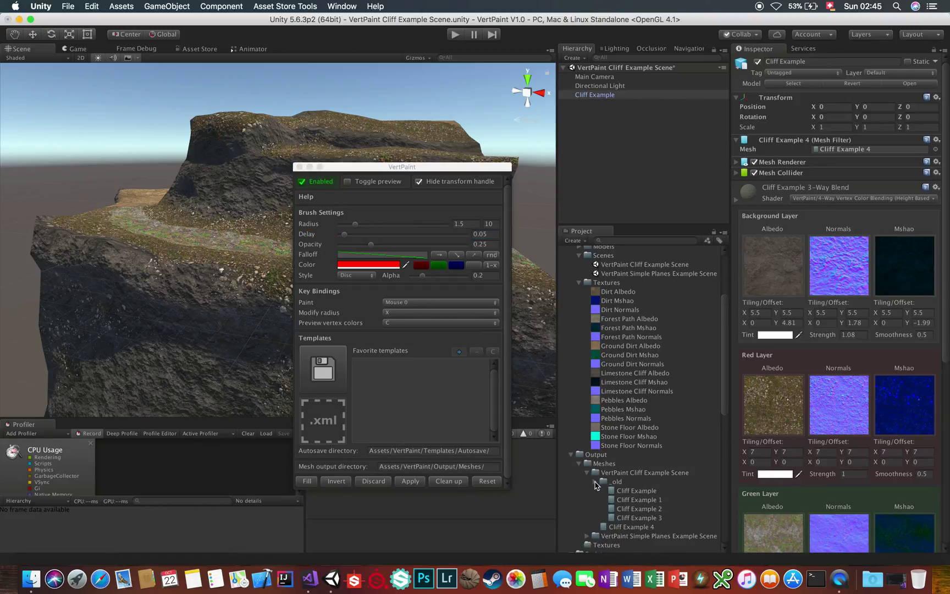
Delete the _old folder of earlier cliff meshes from the Project panel
click(595, 481)
click(623, 482)
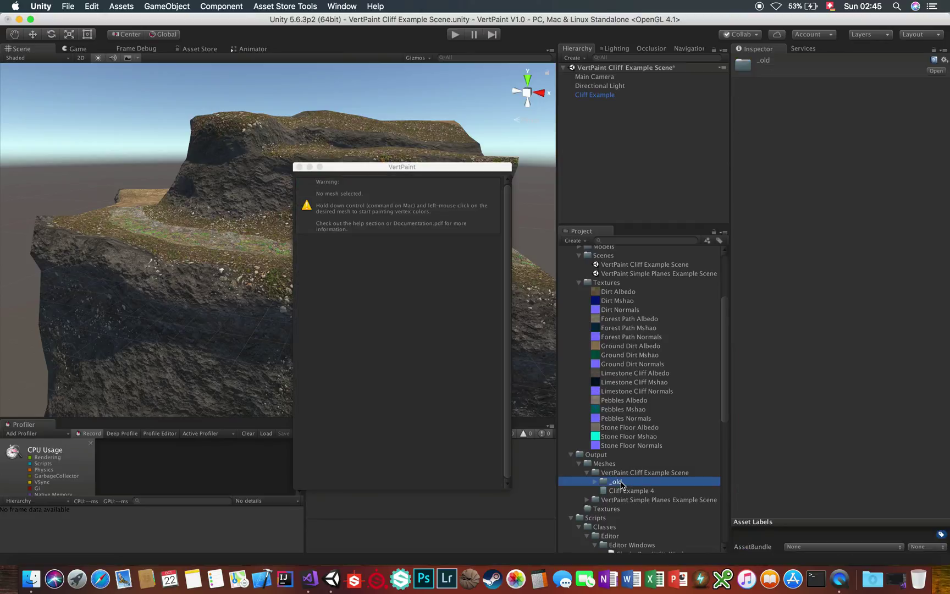
key(super+BackSpace)
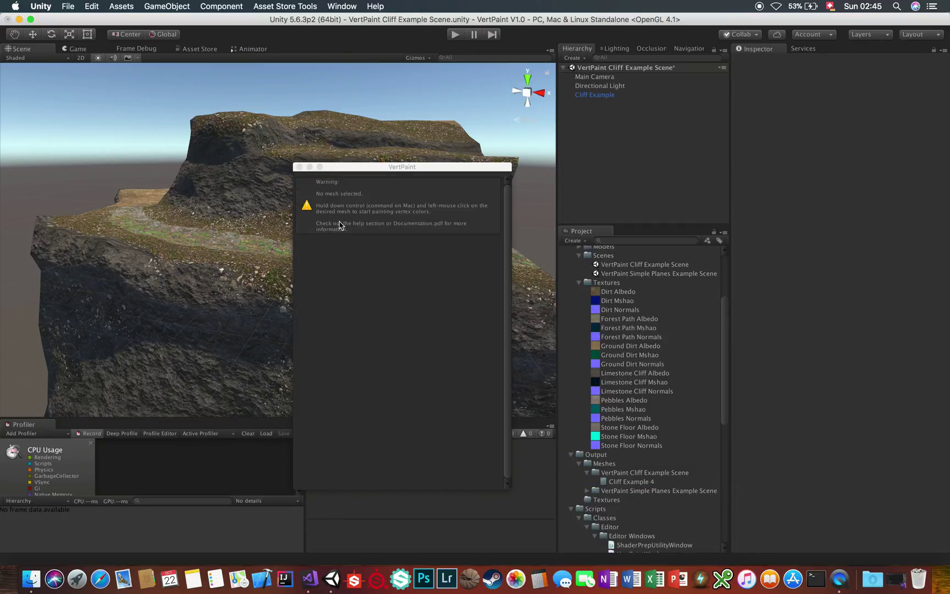
Reselect Cliff Example, orbit around it, and switch the VertPaint colour to green
super+click(268, 276)
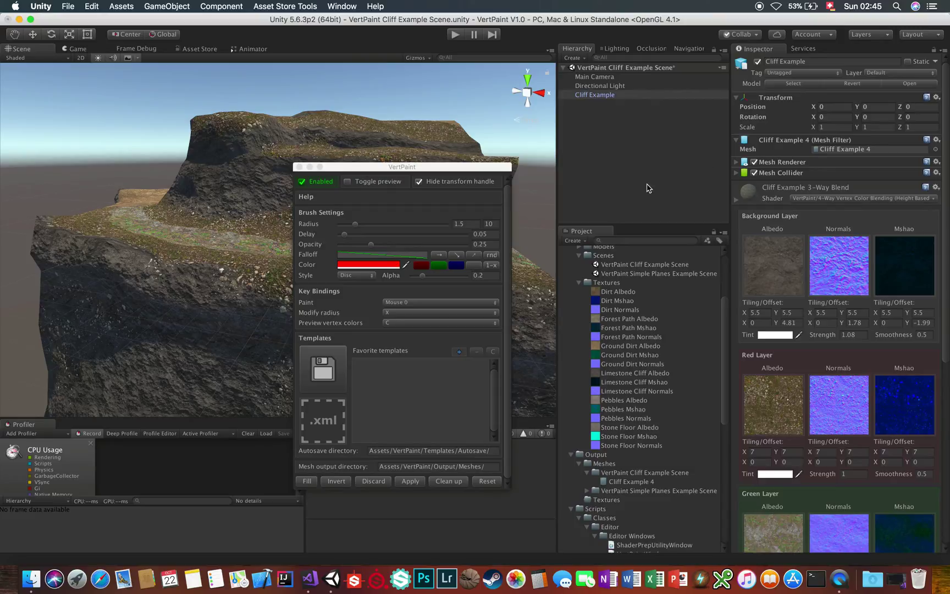
drag(431, 168, 566, 198)
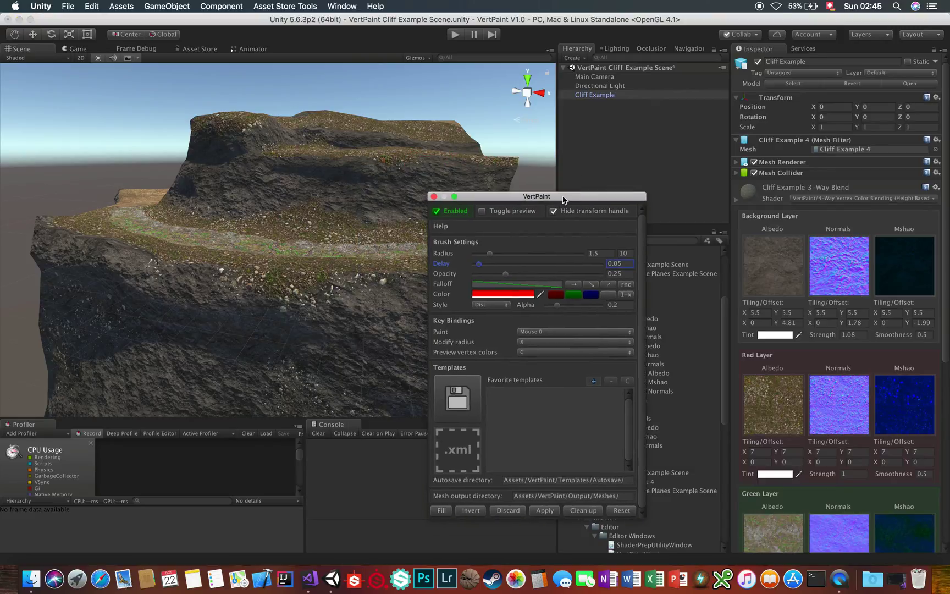
click(349, 263)
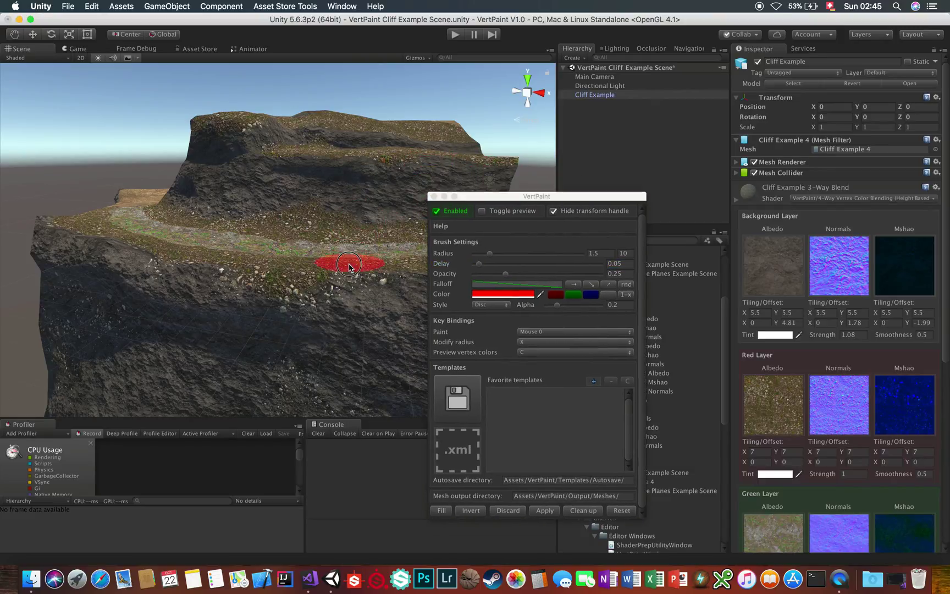
mouse_move(391, 317)
alt+mouse_down()
mouse_move(382, 282)
mouse_move(368, 317)
mouse_move(352, 322)
alt+mouse_up()
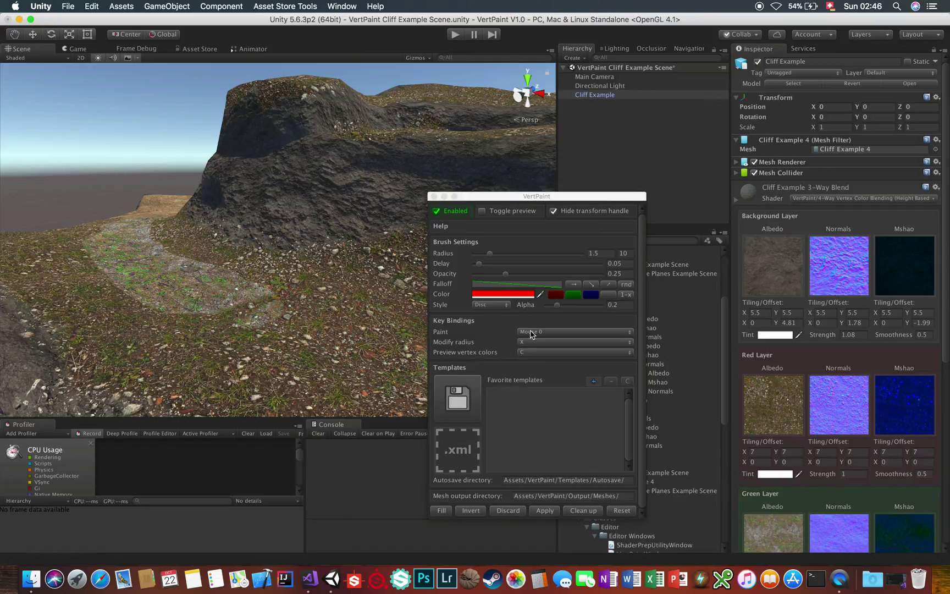
click(572, 295)
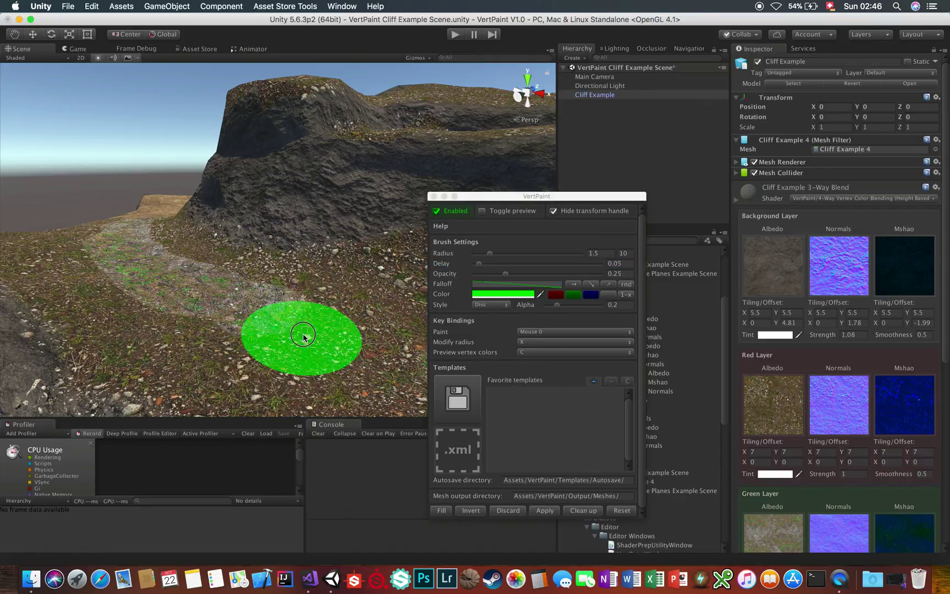
drag(527, 196, 480, 190)
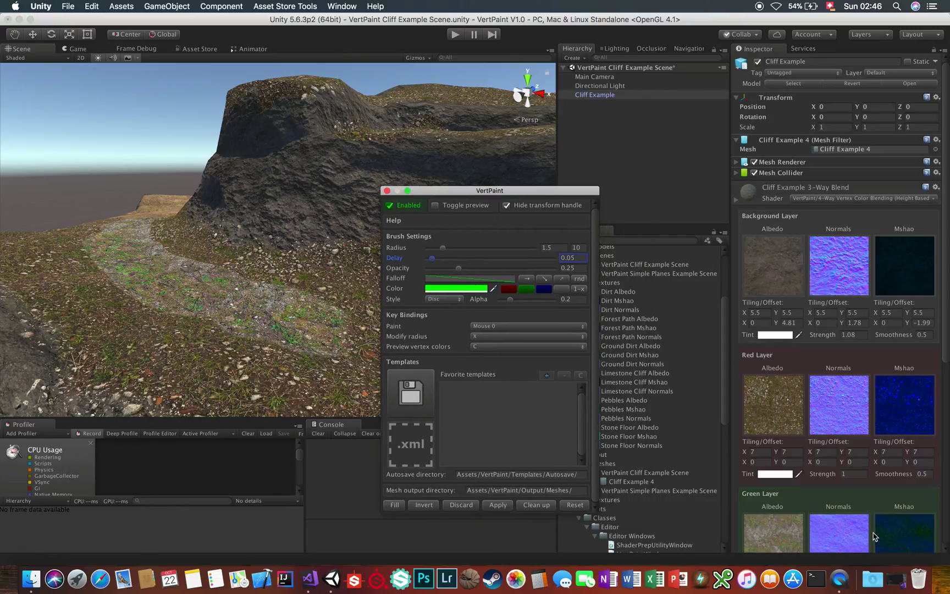
Scroll through VertPaintWindow.cs and expand the Events region showing Painted, Erased, PreviewStateChanged and TemplateSaved
click(890, 581)
scroll(503, 324, down, 5)
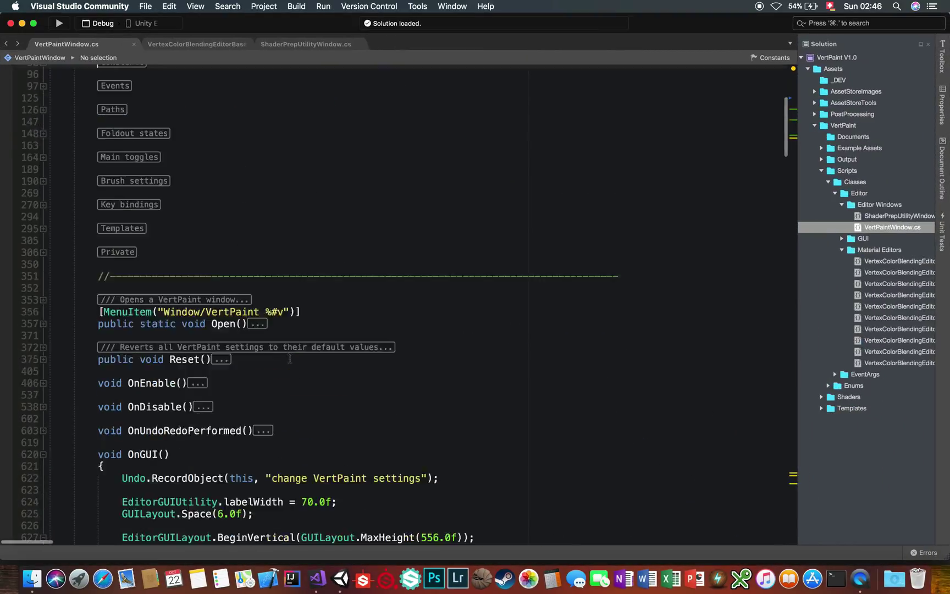
scroll(290, 357, down, 8)
scroll(290, 357, down, 8)
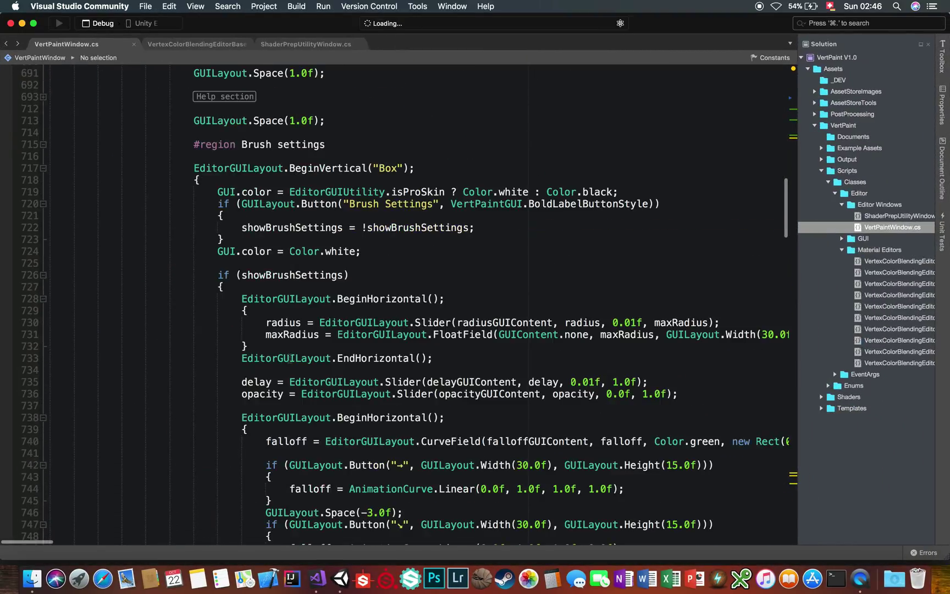
scroll(289, 358, down, 15)
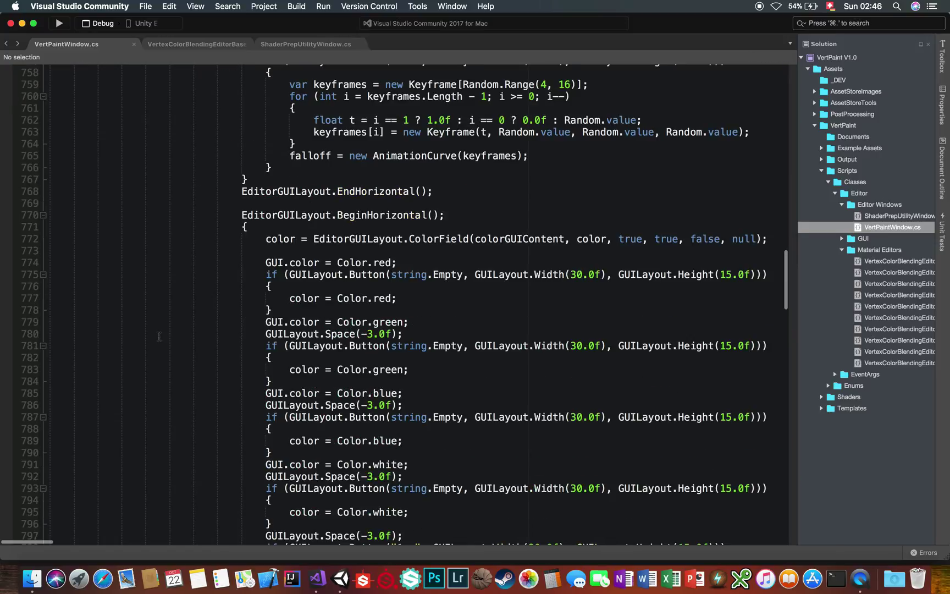
scroll(158, 336, down, 20)
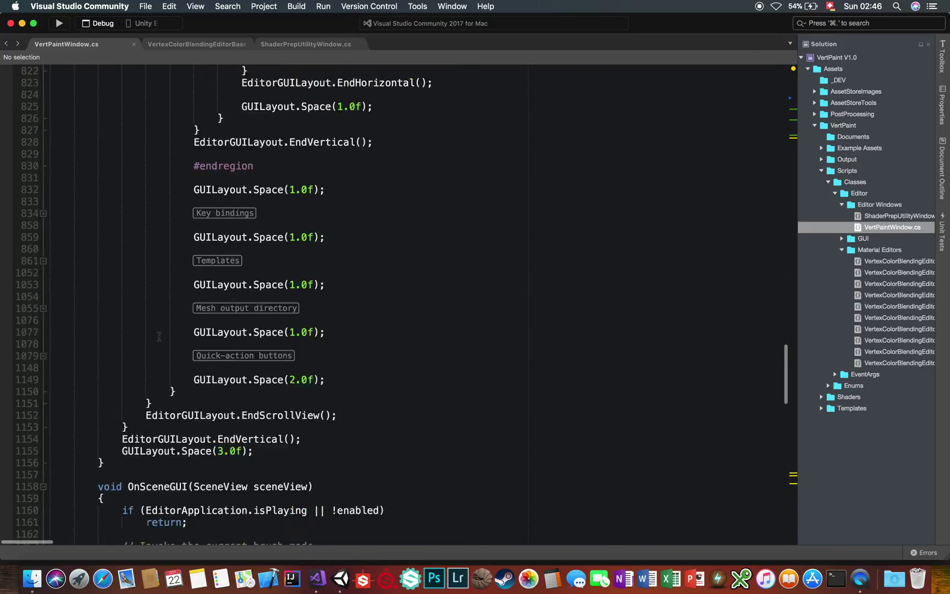
scroll(159, 336, down, 5)
scroll(159, 336, up, 15)
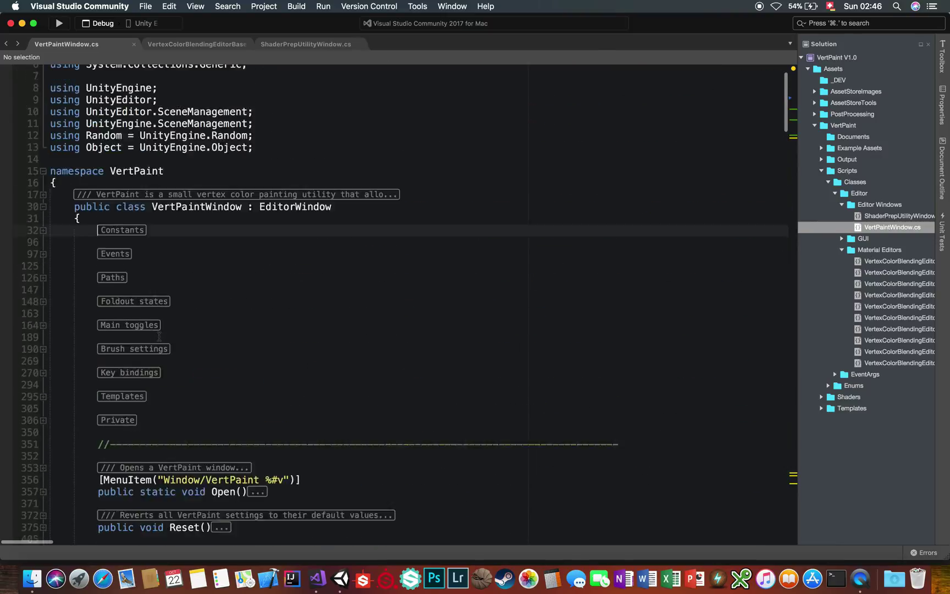
scroll(110, 274, up, 1)
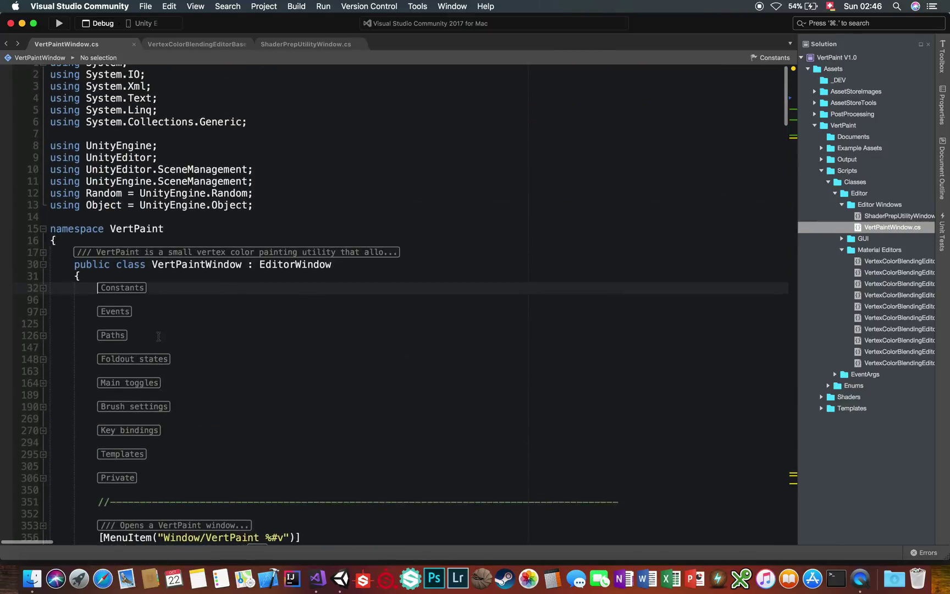
click(43, 311)
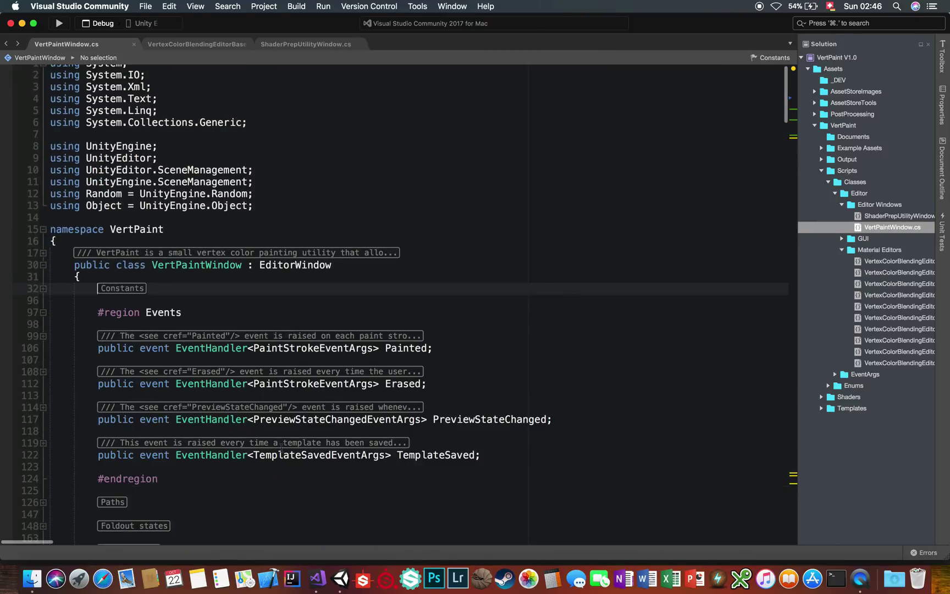
scroll(281, 446, down, 3)
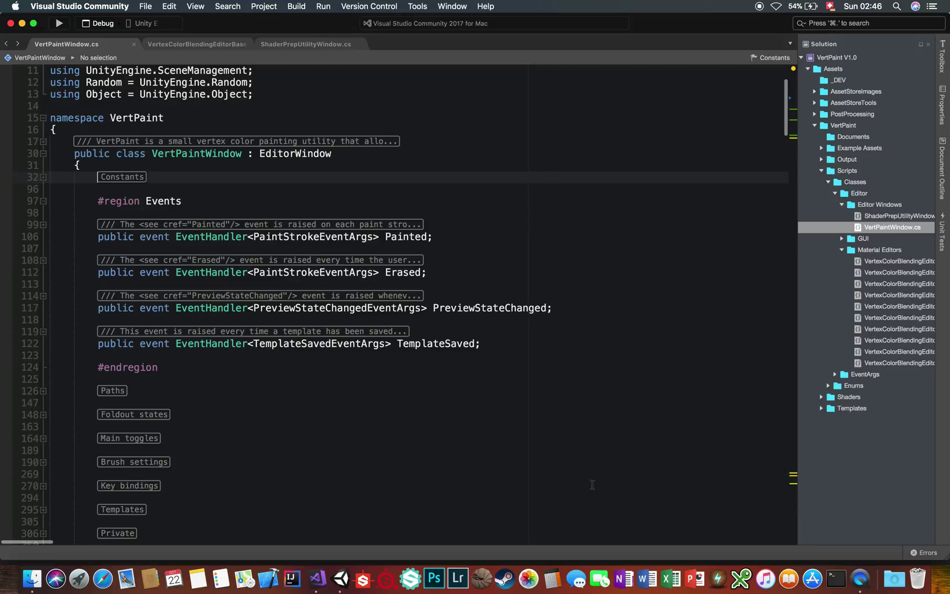
Return to Unity and close the VertPaint window
key(ctrl+Up)
click(301, 154)
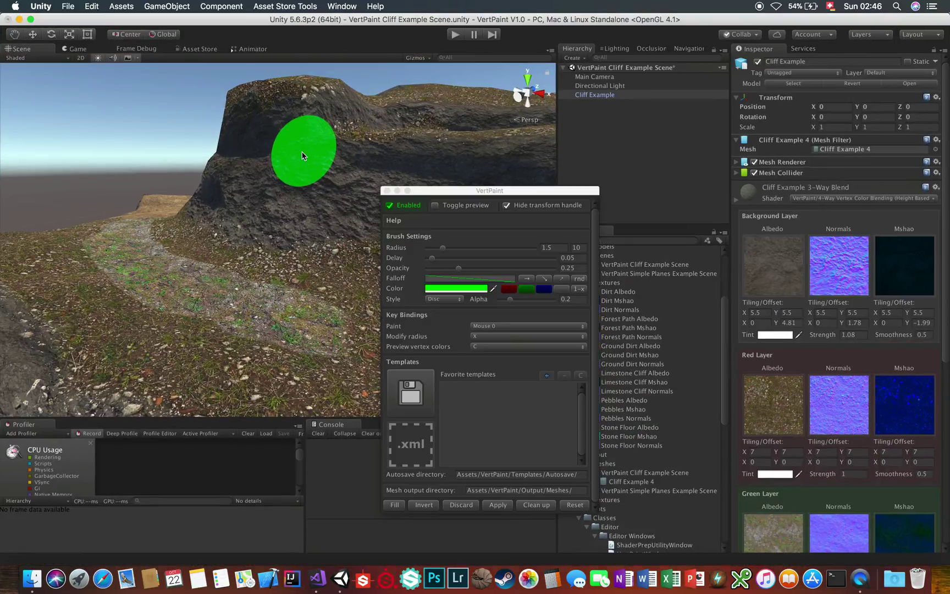
drag(425, 187, 238, 186)
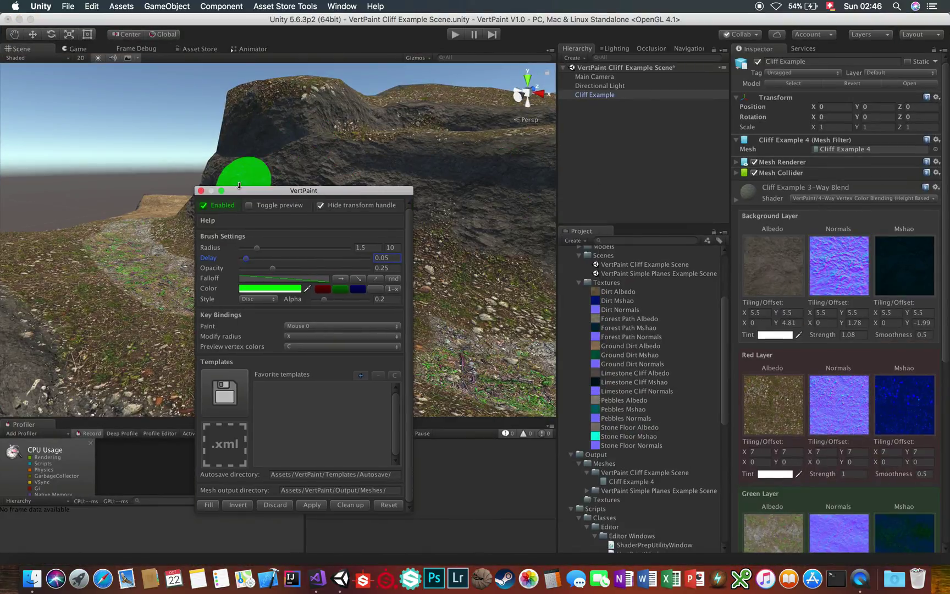
click(201, 190)
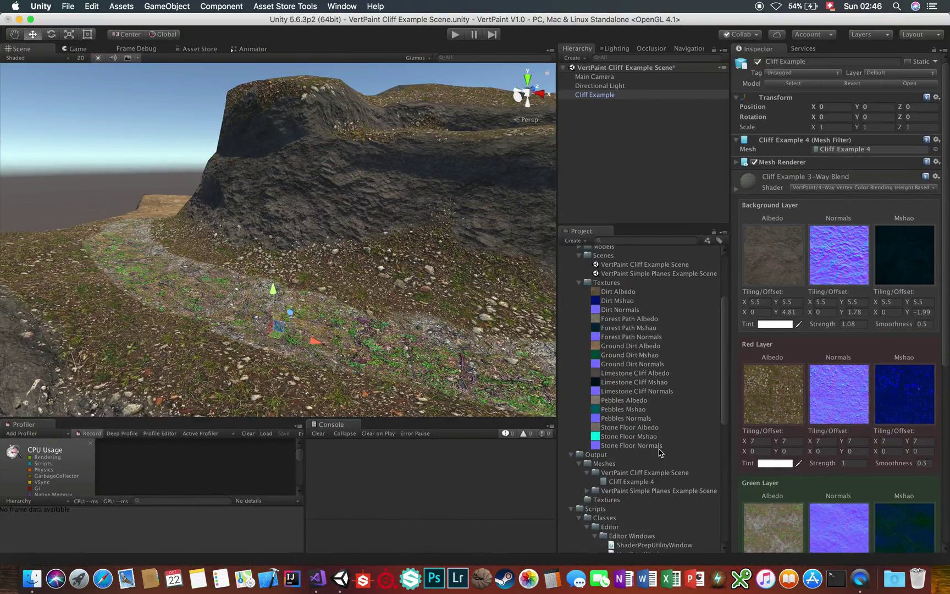
Browse the Project panel, inspecting a 3-Way Vertex Color Blending shader and the Material Editors folder
scroll(660, 452, down, 5)
click(654, 424)
scroll(635, 363, up, 6)
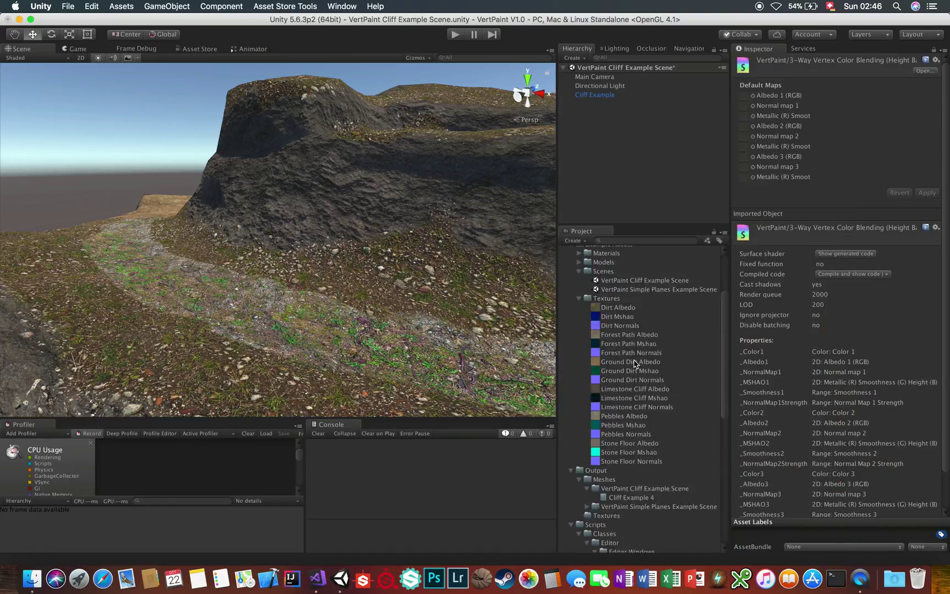
scroll(635, 363, down, 3)
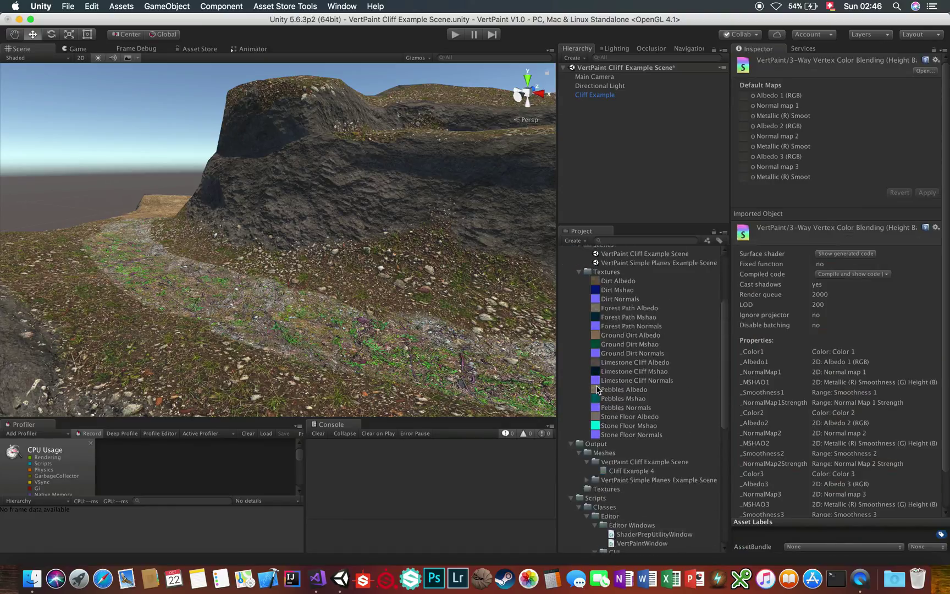
scroll(598, 389, down, 5)
scroll(609, 491, down, 8)
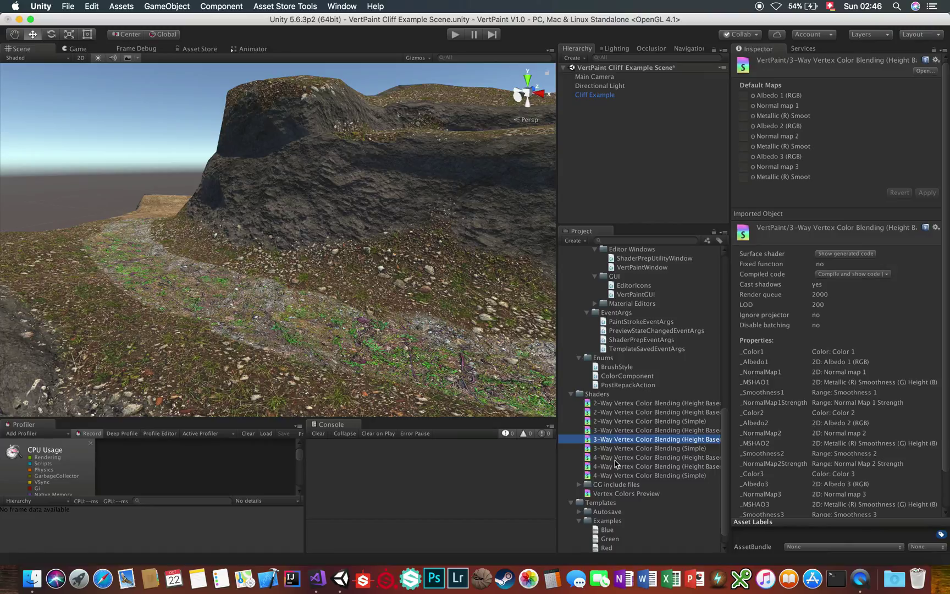
scroll(637, 331, up, 1)
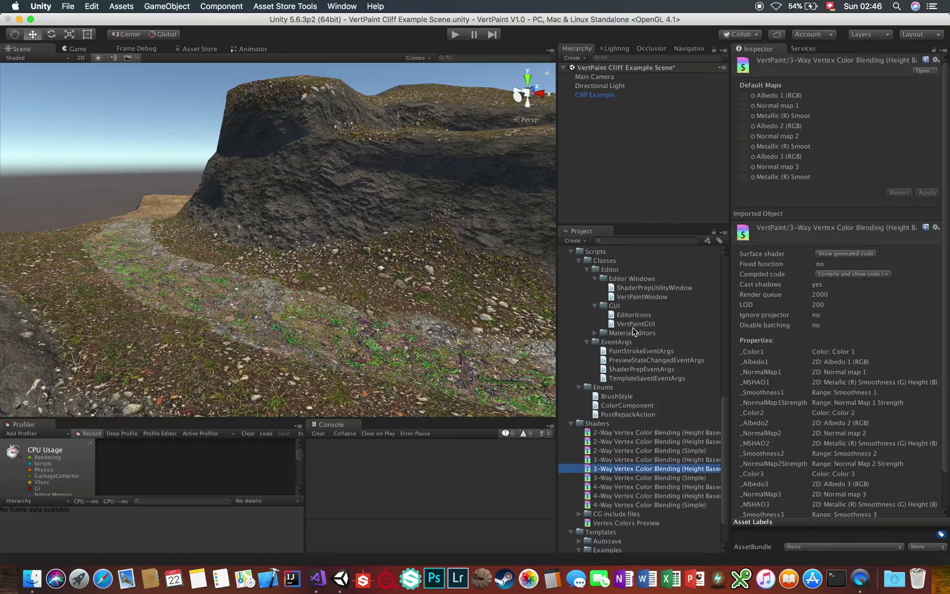
click(596, 333)
scroll(628, 440, up, 6)
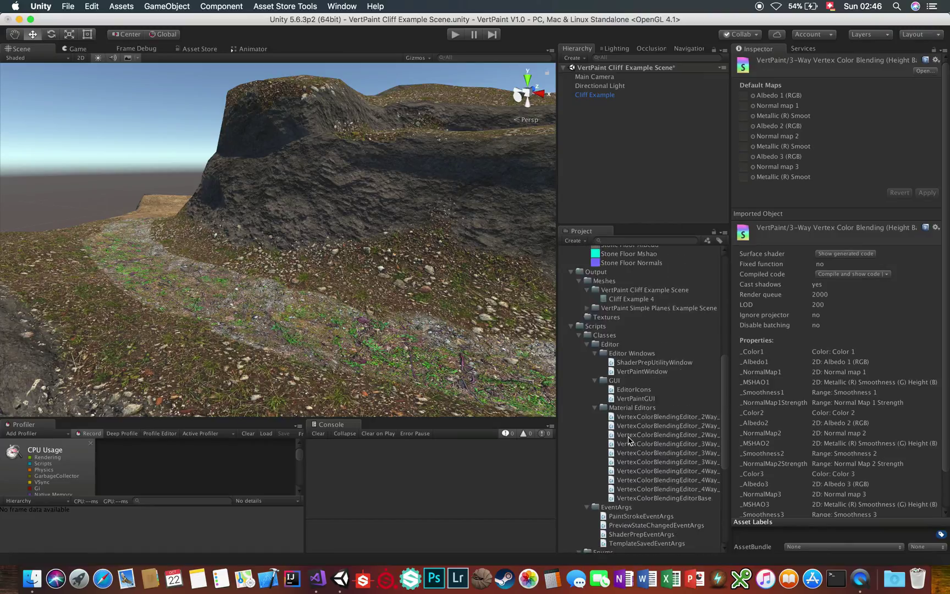
scroll(609, 370, up, 10)
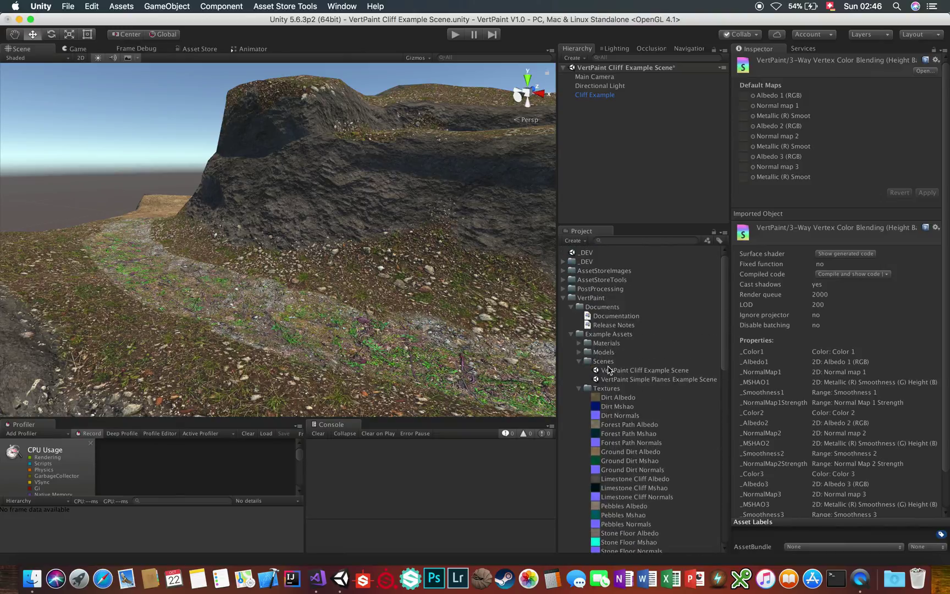
Expand the example Materials folder and inspect the 2-Way Blend example materials
click(579, 343)
click(650, 354)
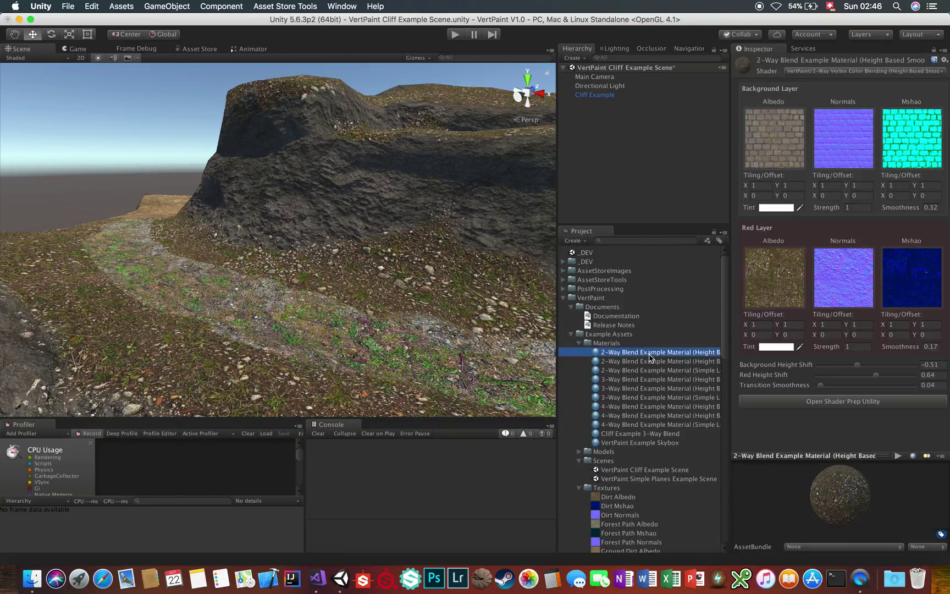
click(670, 361)
click(680, 371)
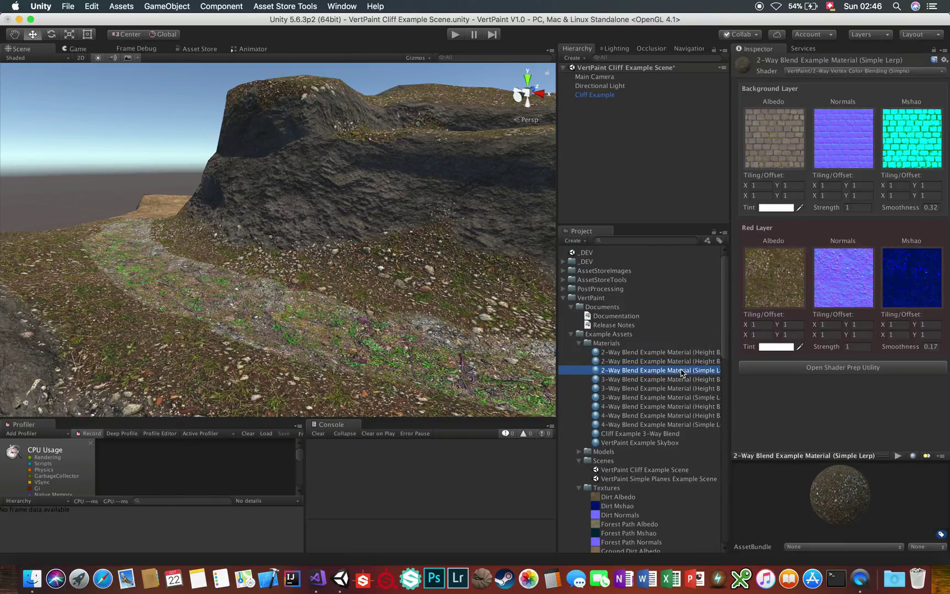
click(703, 362)
click(704, 354)
click(703, 363)
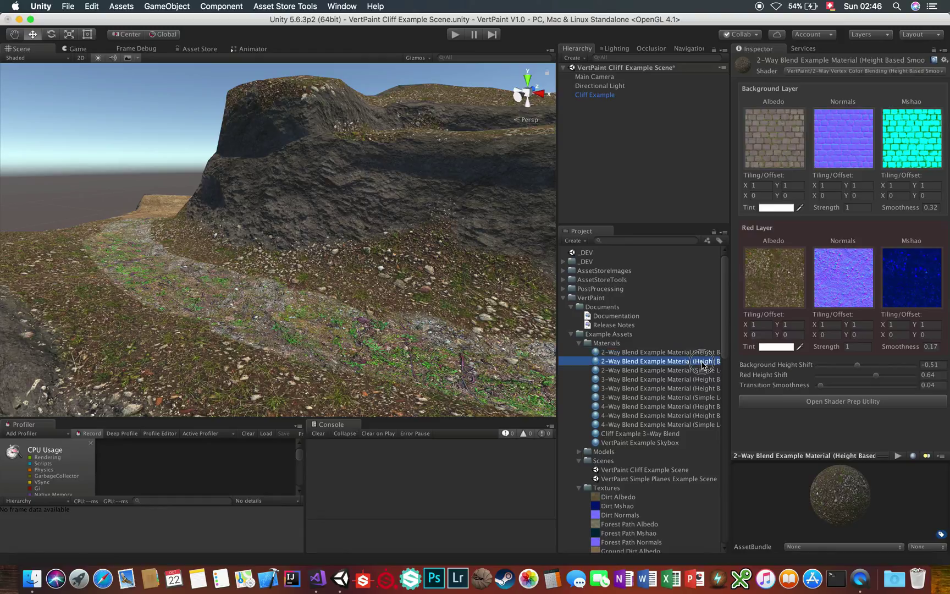
On the 3-Way Height Based material, set Green Blend to -1 and Red Blend to -0.78
click(695, 379)
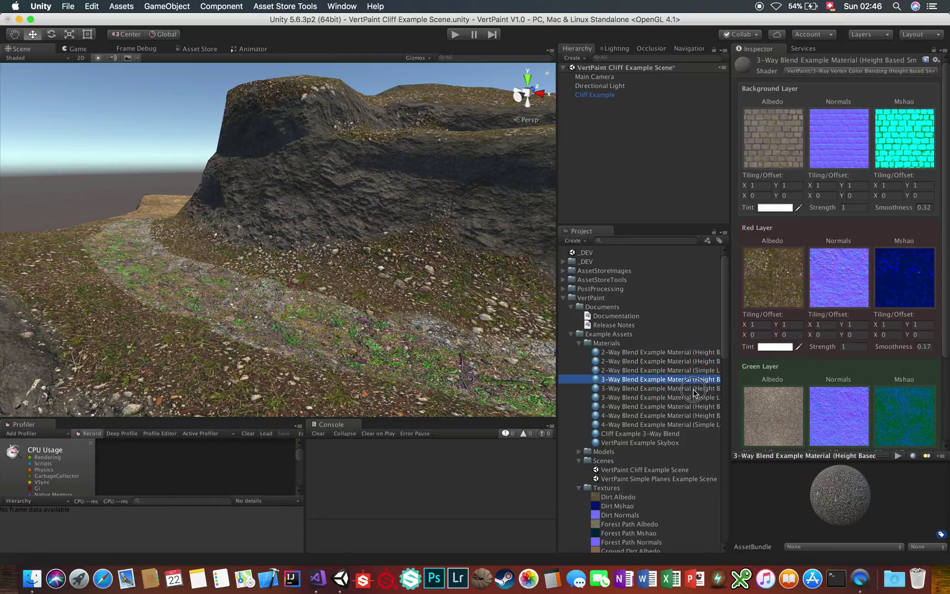
click(696, 388)
scroll(837, 339, down, 4)
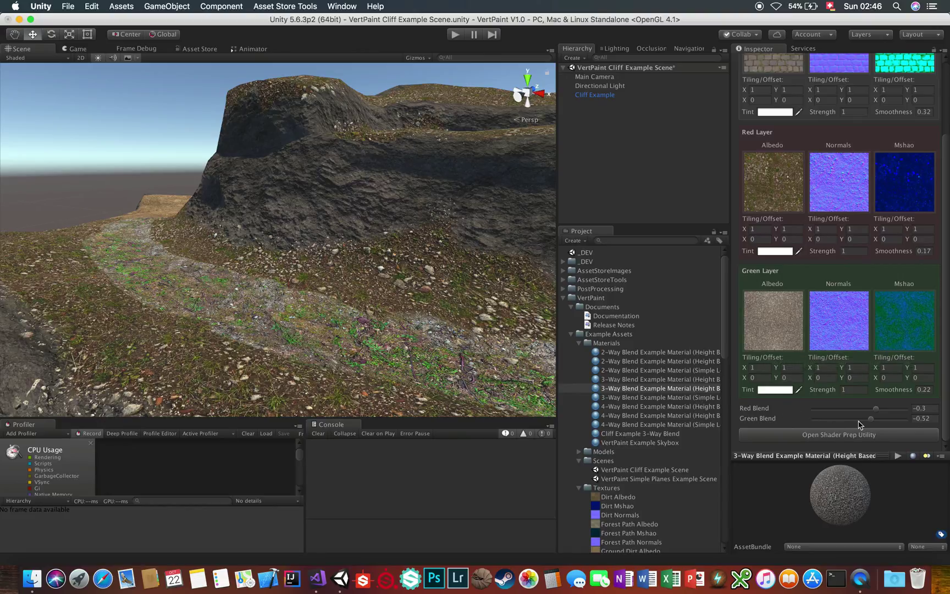
mouse_move(870, 418)
mouse_down()
mouse_move(859, 418)
mouse_move(865, 411)
mouse_up()
shift+click(401, 330)
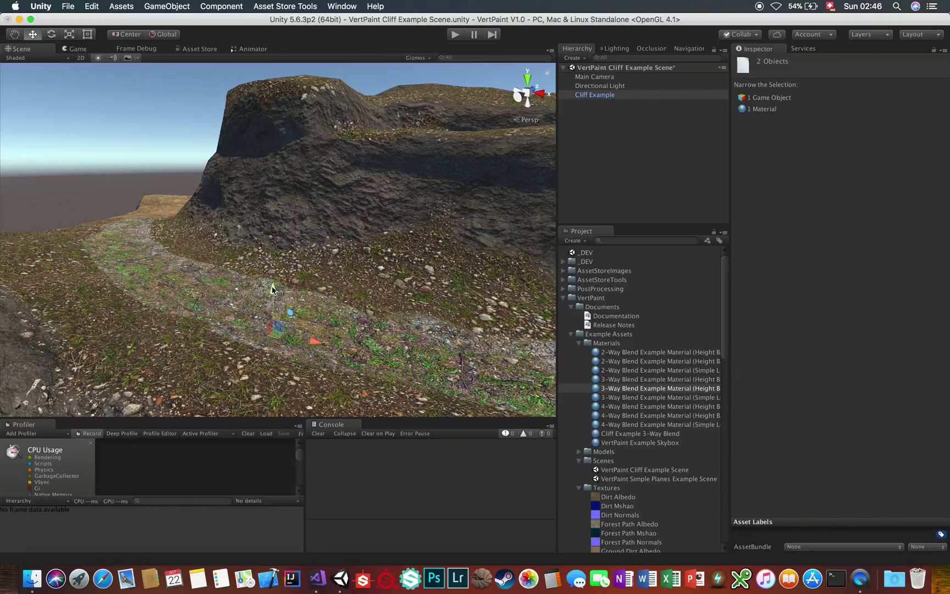
Open VertPaint on the cliff alone and paint red-layer pebbles down the cliff face
click(171, 155)
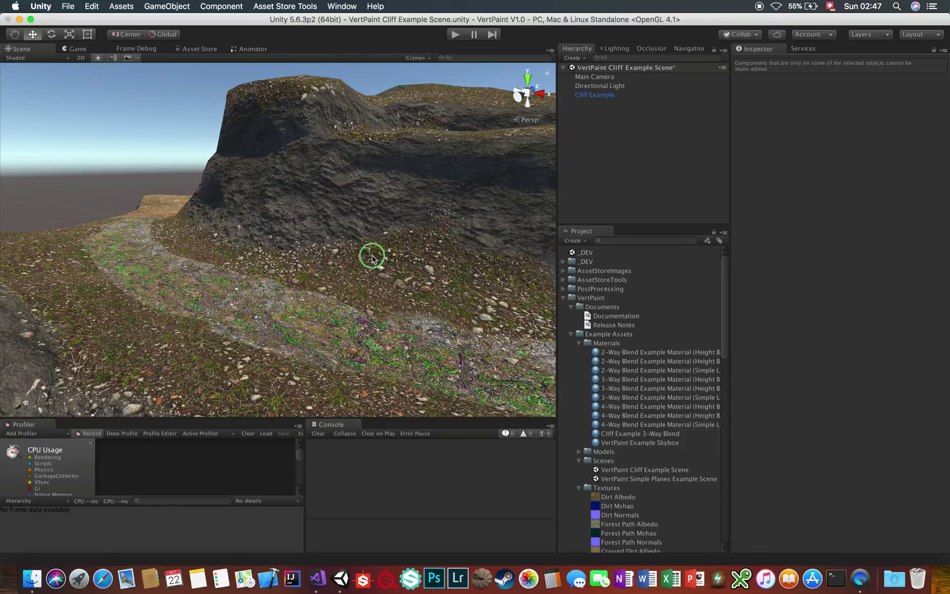
alt+drag(372, 258, 384, 310)
click(350, 268)
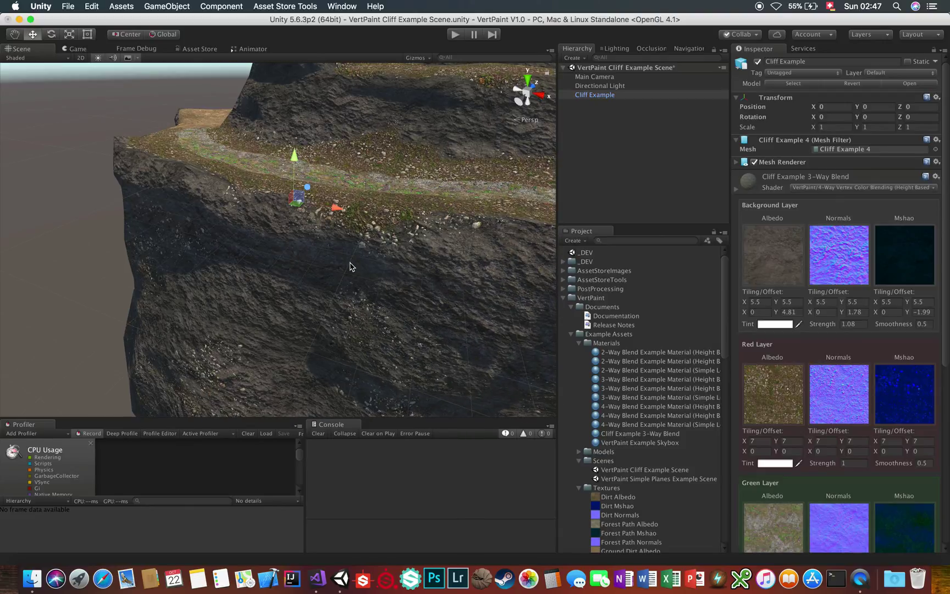
key(super+shift+v)
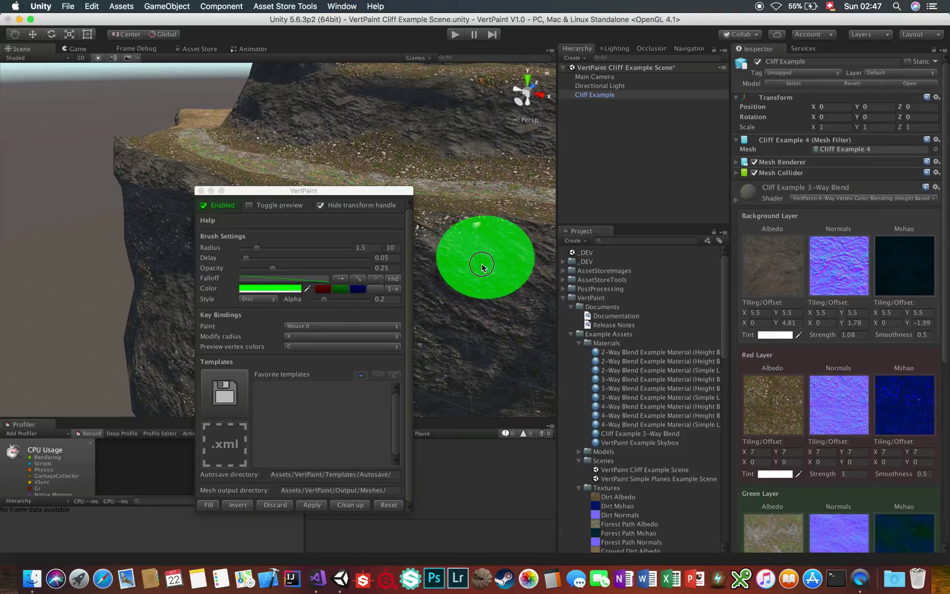
click(323, 288)
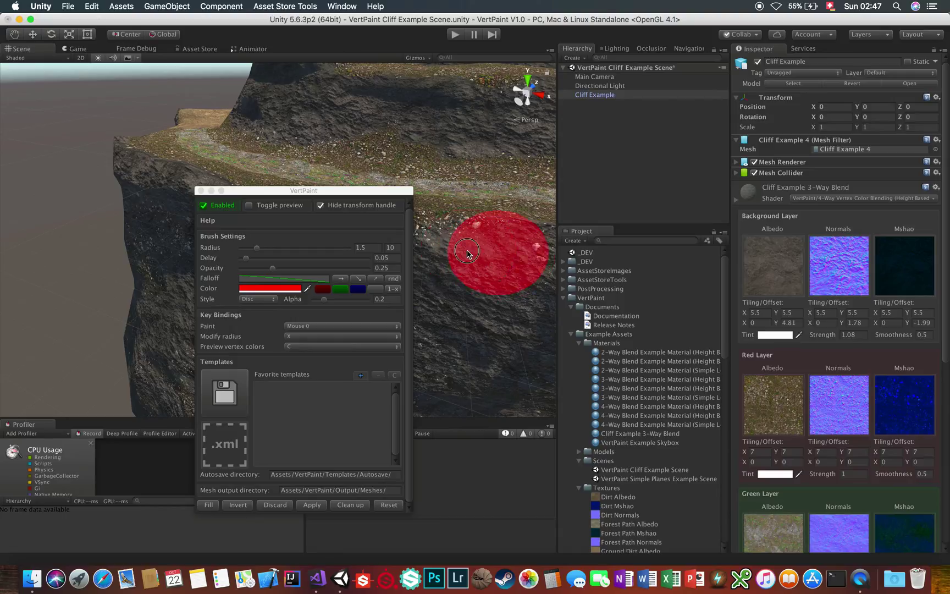
click(298, 258)
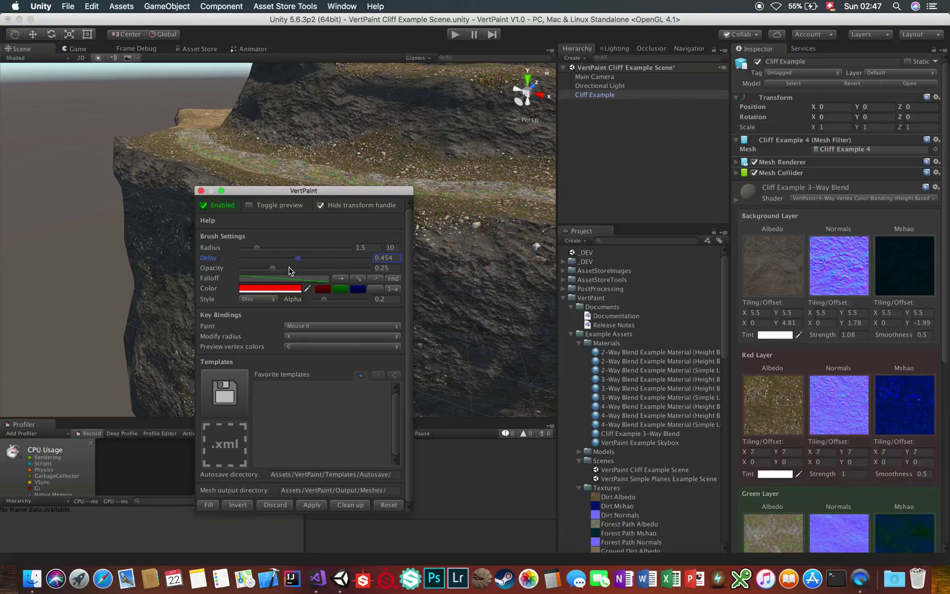
drag(297, 270, 312, 269)
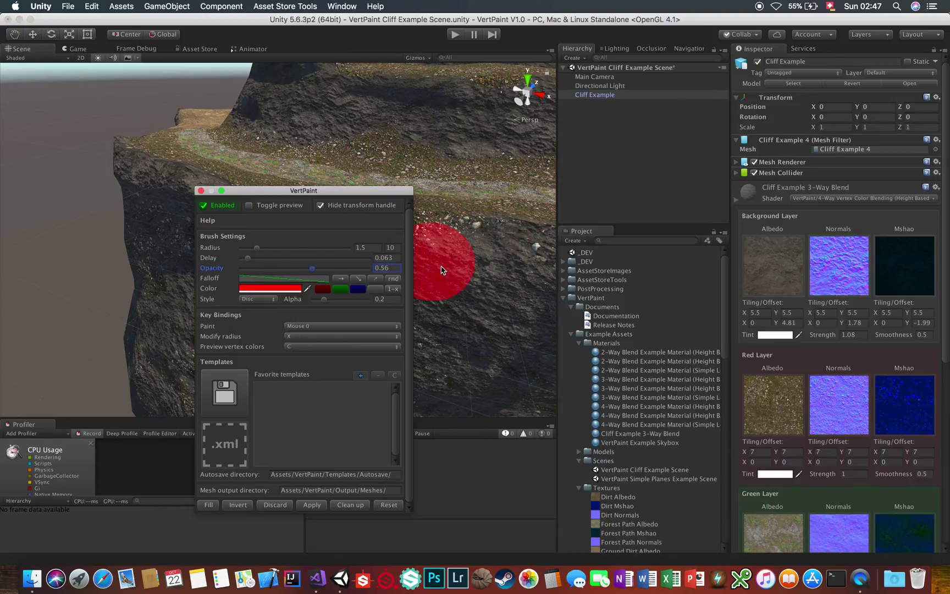
mouse_move(467, 271)
mouse_down()
mouse_move(490, 251)
mouse_move(503, 263)
mouse_move(498, 384)
mouse_up()
Set the red brush to radius 3.15376, opacity 0.093 and alpha 0.03
mouse_move(311, 197)
mouse_down()
mouse_move(244, 174)
mouse_move(157, 165)
mouse_up()
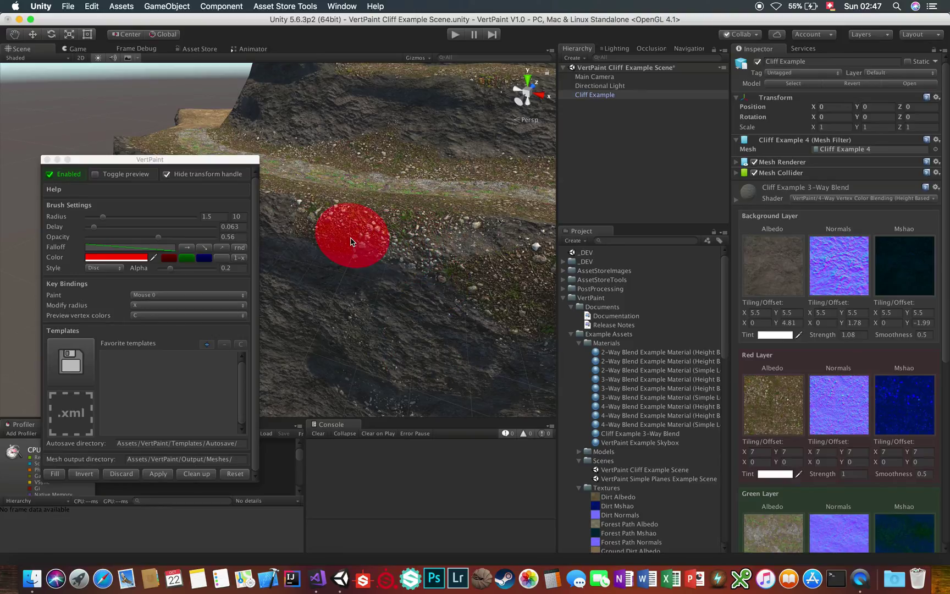
key(x)
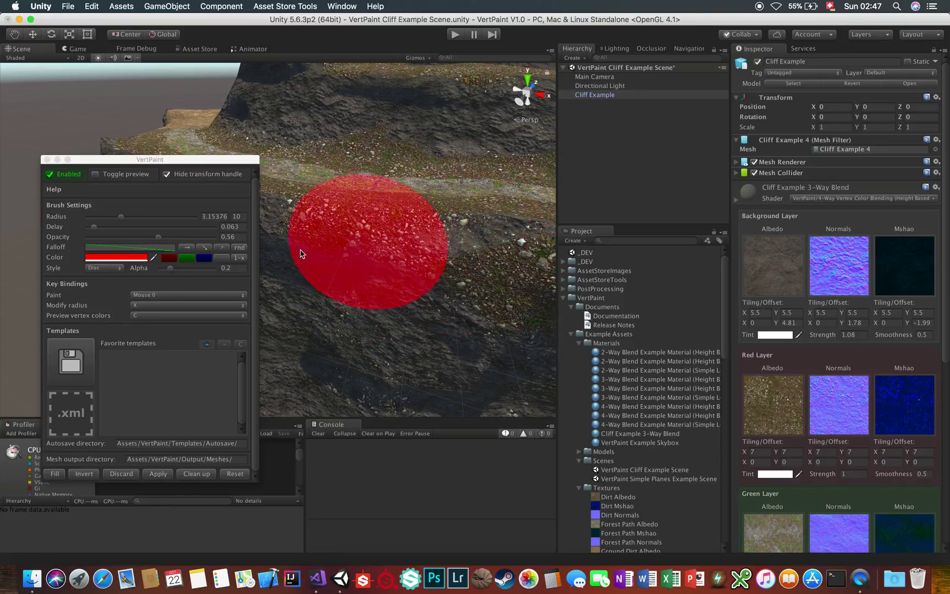
click(244, 249)
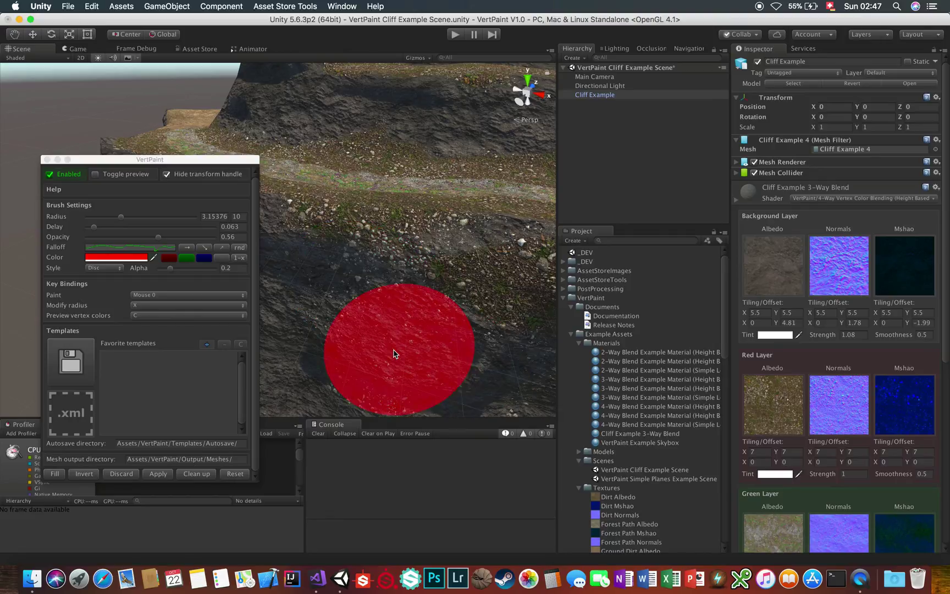
click(118, 237)
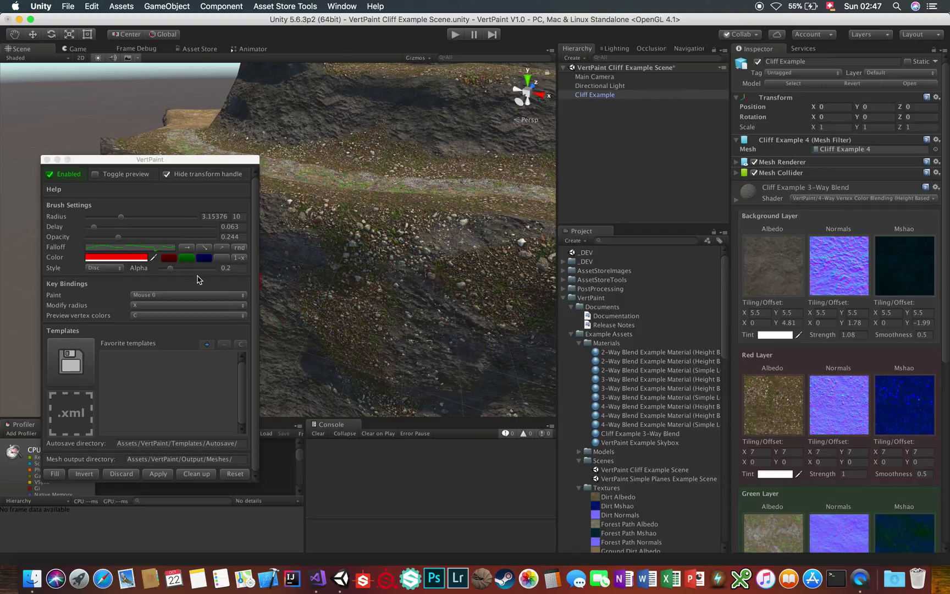
click(161, 269)
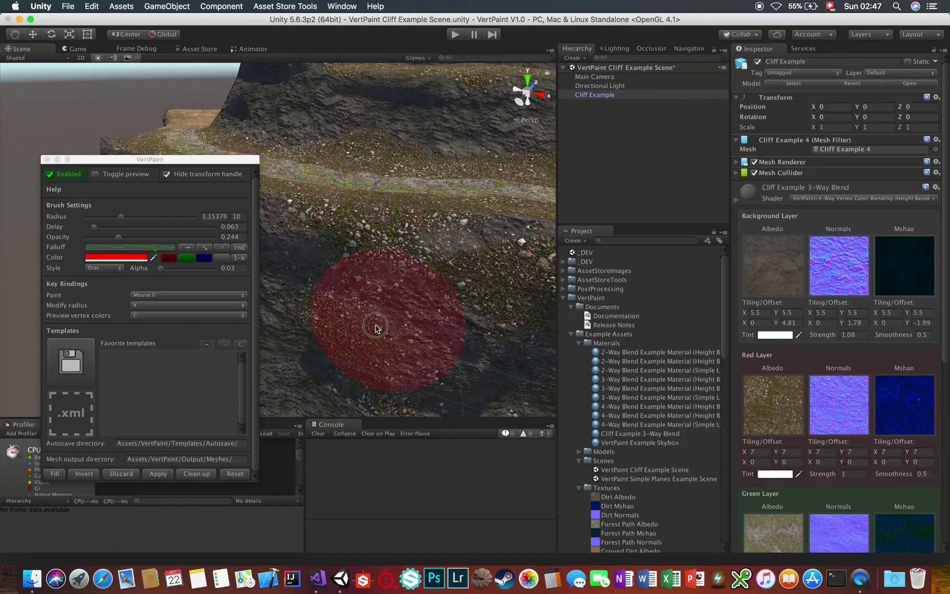
click(98, 236)
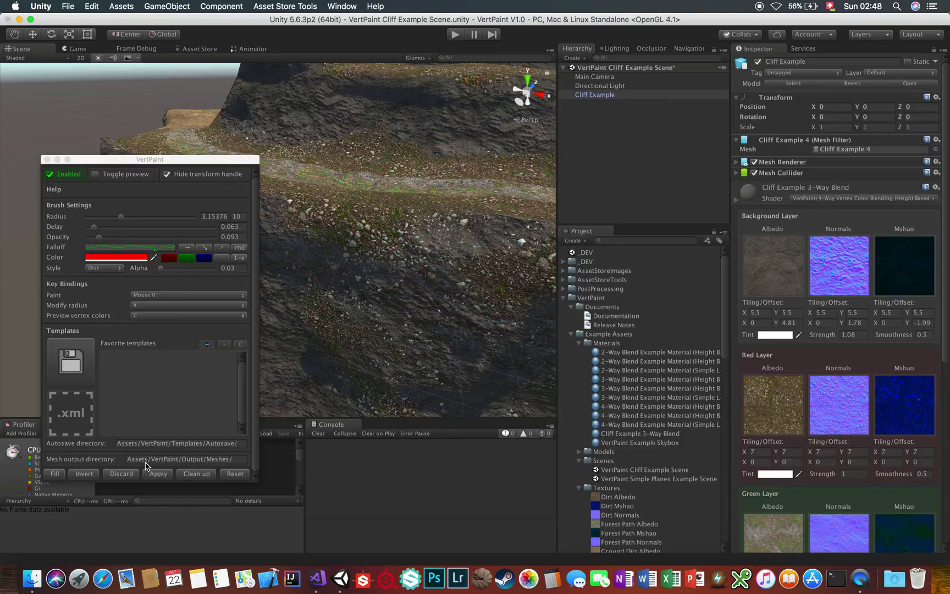
Close VertPaint, fly the Scene camera down to the cliff's lower grassy slope, and reopen VertPaint
click(127, 476)
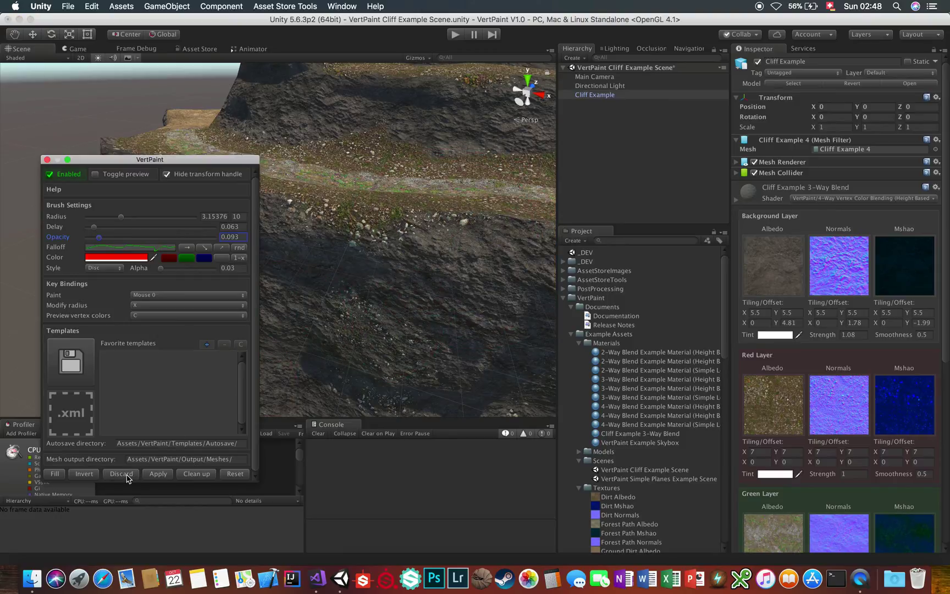
click(47, 160)
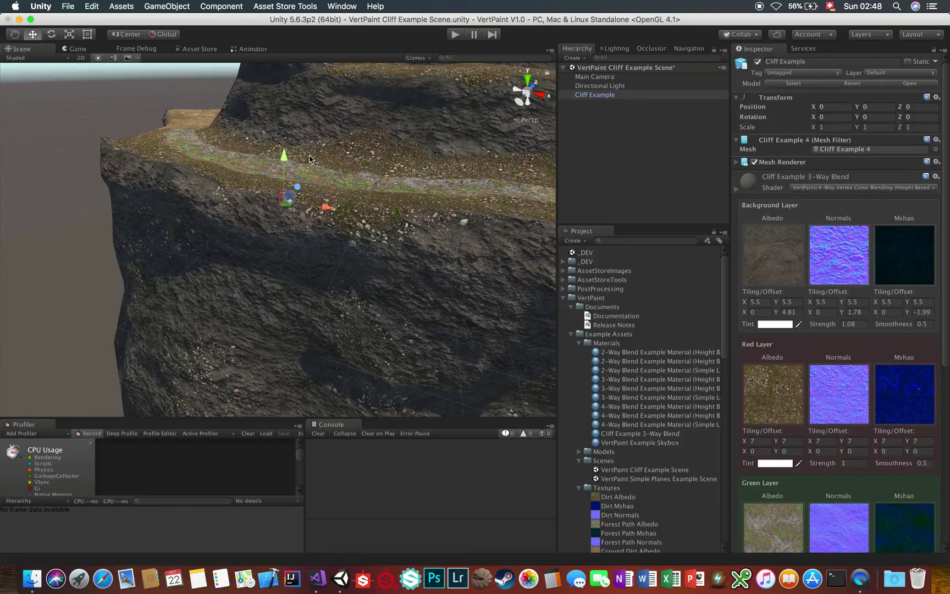
right_drag(309, 158, 323, 105)
key(w)
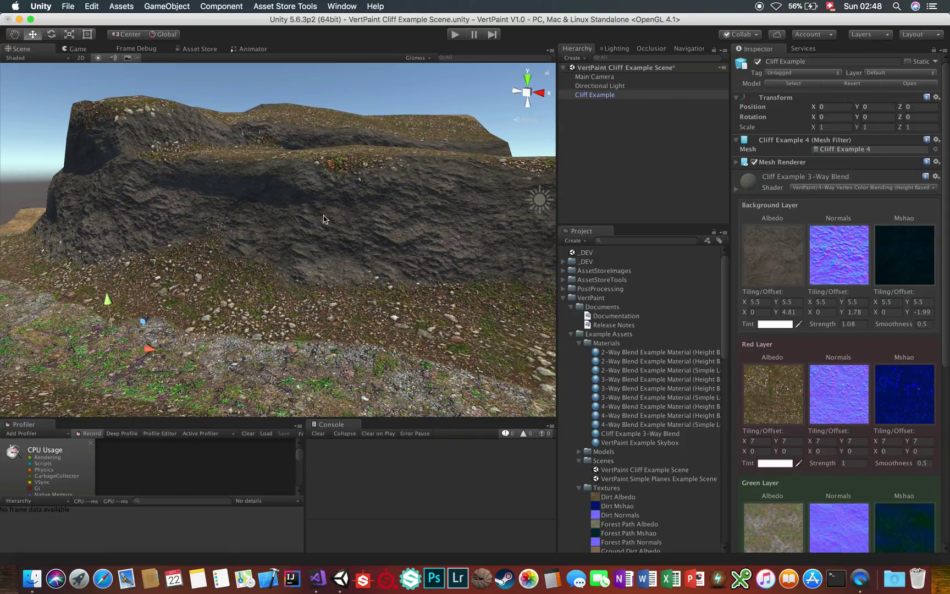
key(super+shift+v)
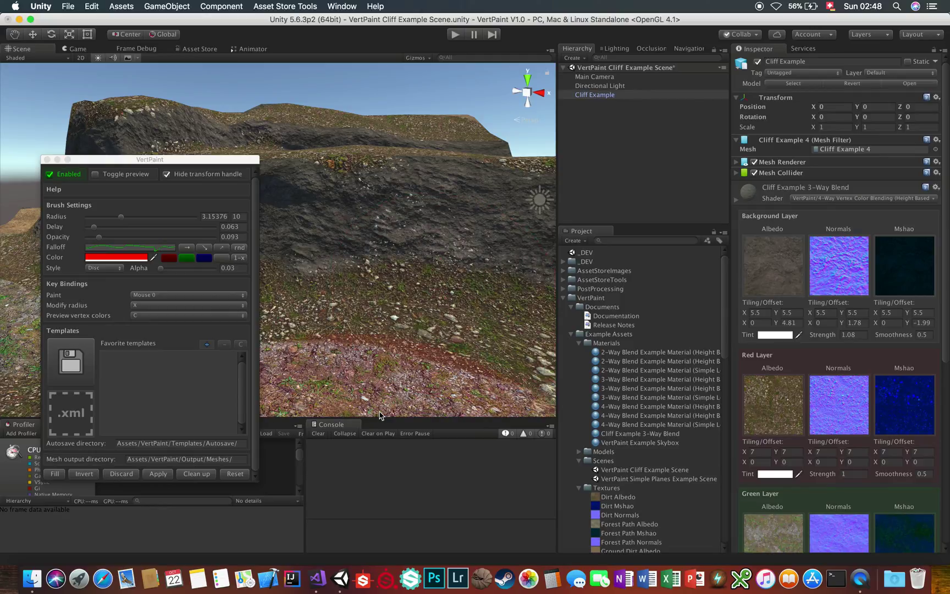
Apply the painting to save the cliff as the Cliff Example output mesh
click(162, 473)
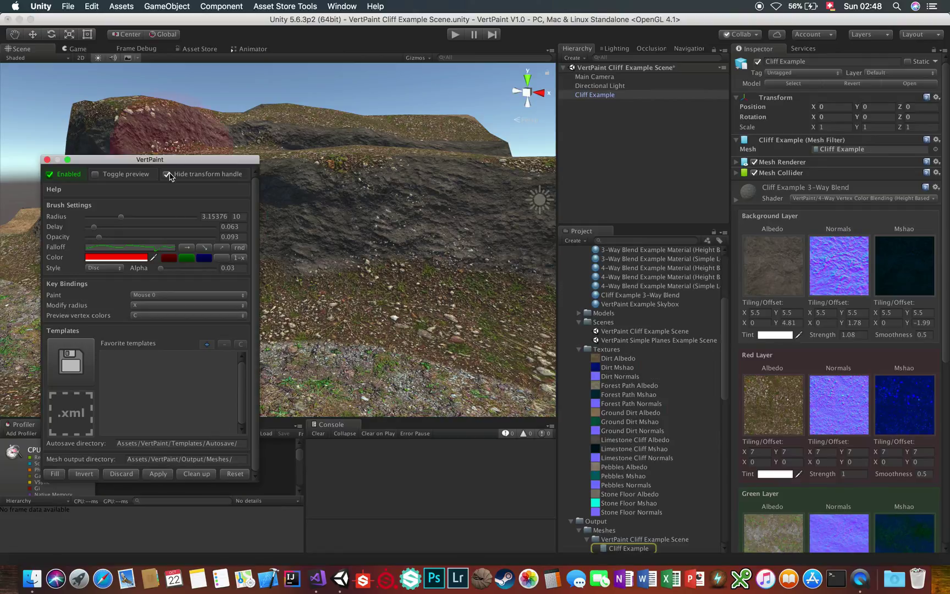
drag(166, 159, 475, 269)
scroll(205, 254, up, 5)
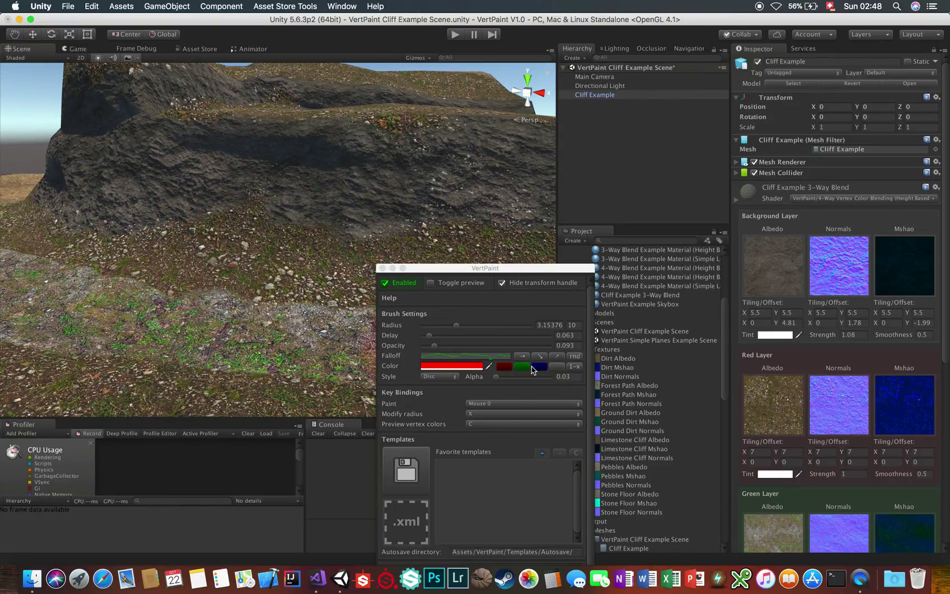
Paint a green patch at brush radius 1.68615 on the lower slope, then a red patch
click(525, 366)
drag(165, 344, 218, 321)
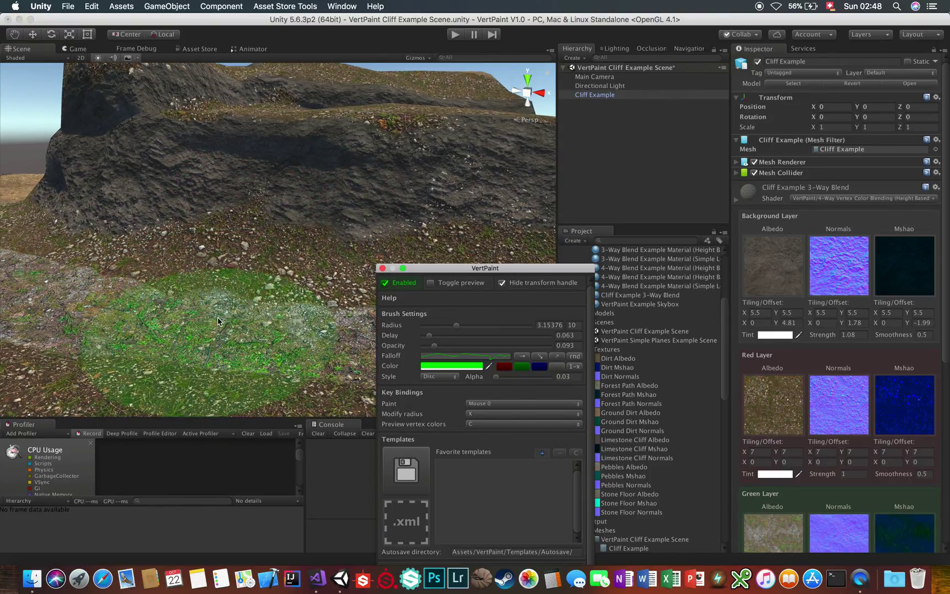
key(x)
key(super+z)
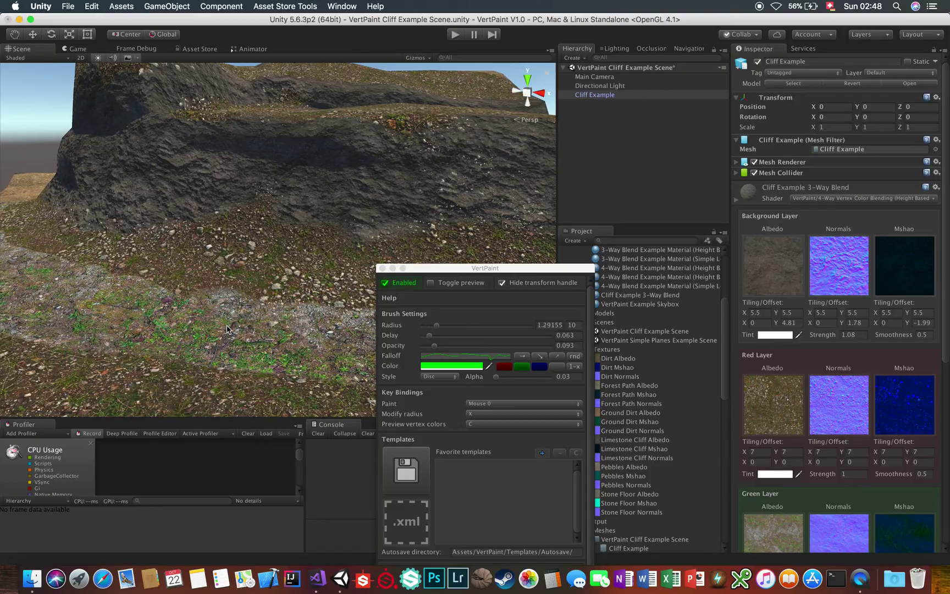
key(x)
mouse_move(227, 328)
mouse_down()
mouse_move(212, 318)
mouse_move(296, 286)
mouse_move(330, 288)
mouse_move(104, 268)
mouse_move(203, 319)
mouse_move(288, 318)
mouse_move(283, 307)
mouse_move(254, 317)
mouse_up()
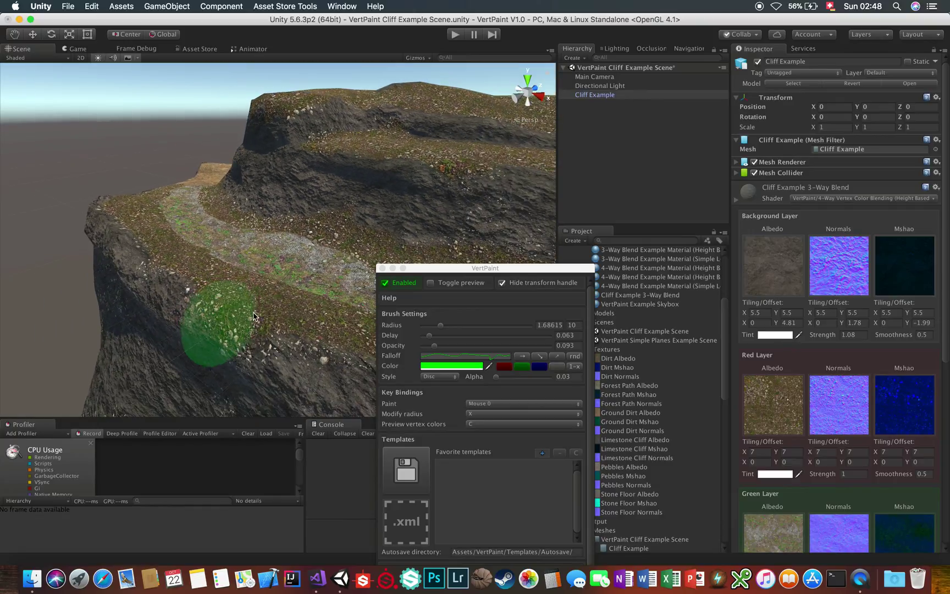
click(504, 366)
mouse_move(299, 365)
mouse_down()
mouse_move(298, 343)
mouse_move(314, 344)
mouse_move(329, 367)
mouse_up()
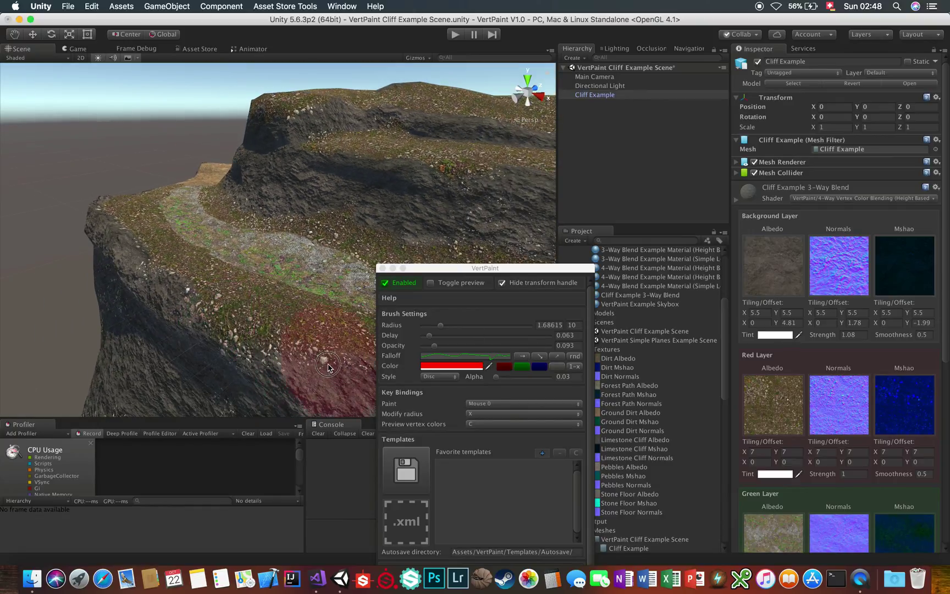